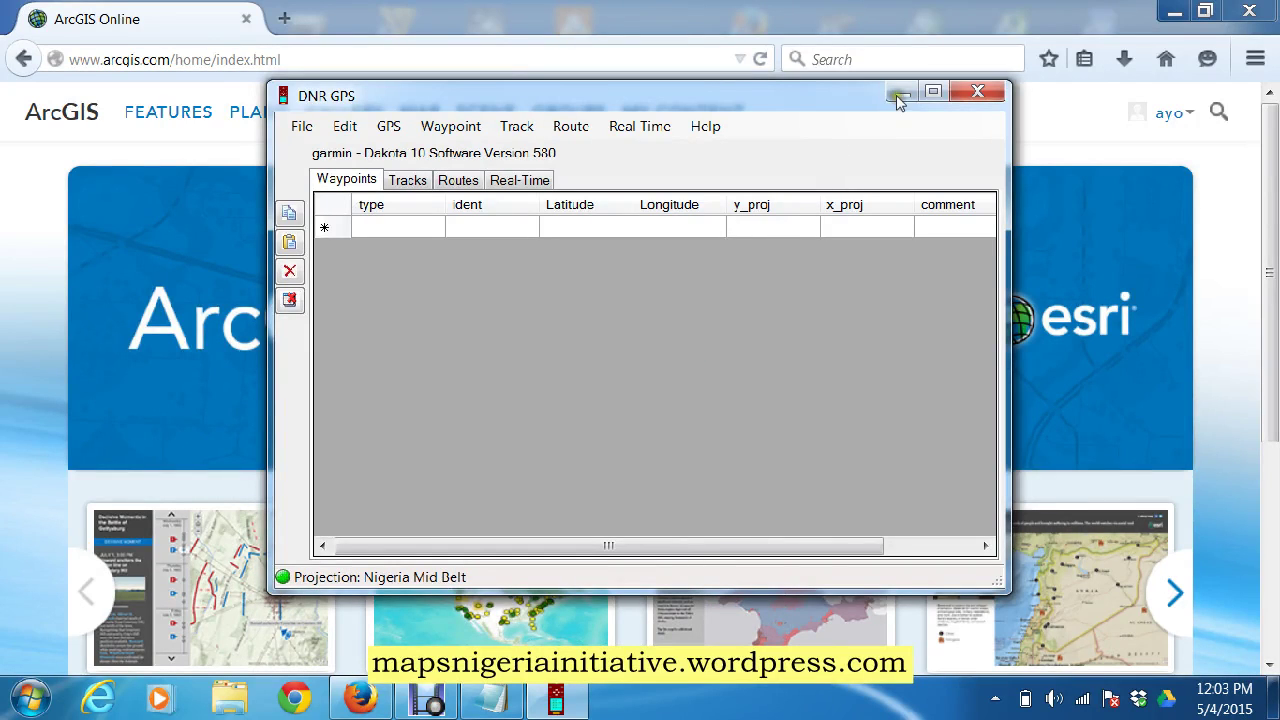
left_click_drag(840, 110, 943, 114)
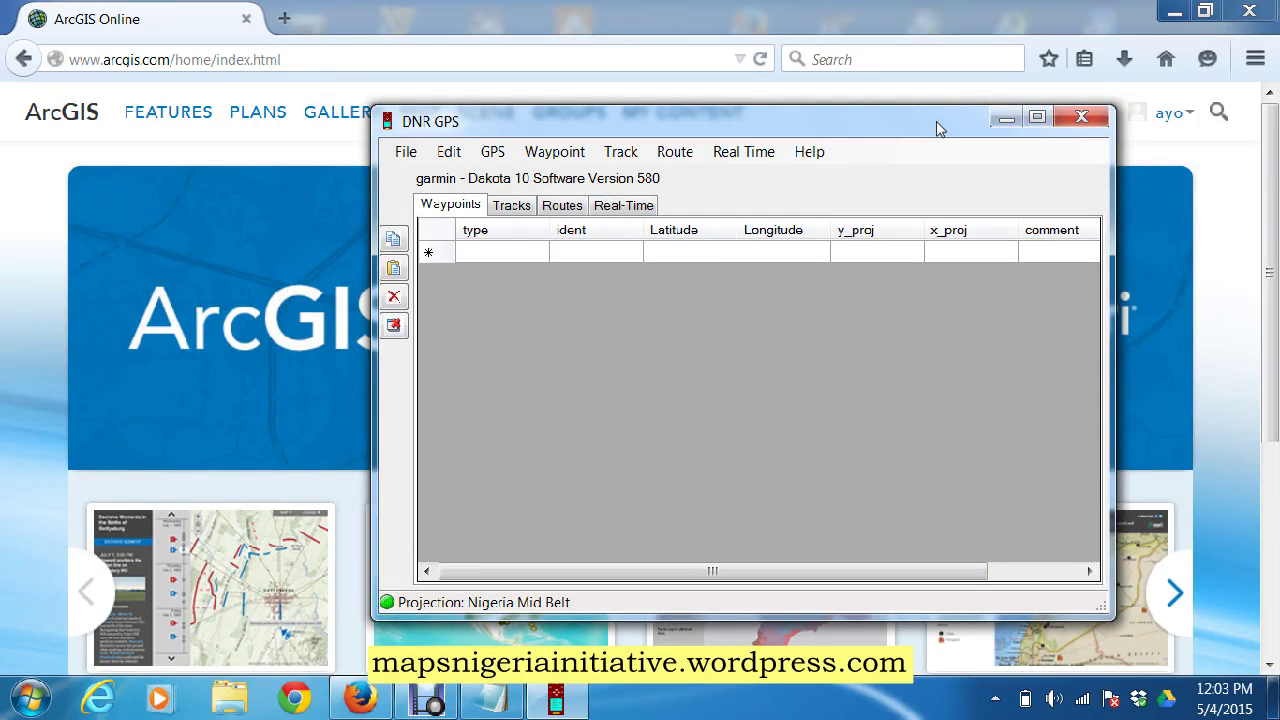
left_click_drag(808, 123, 792, 224)
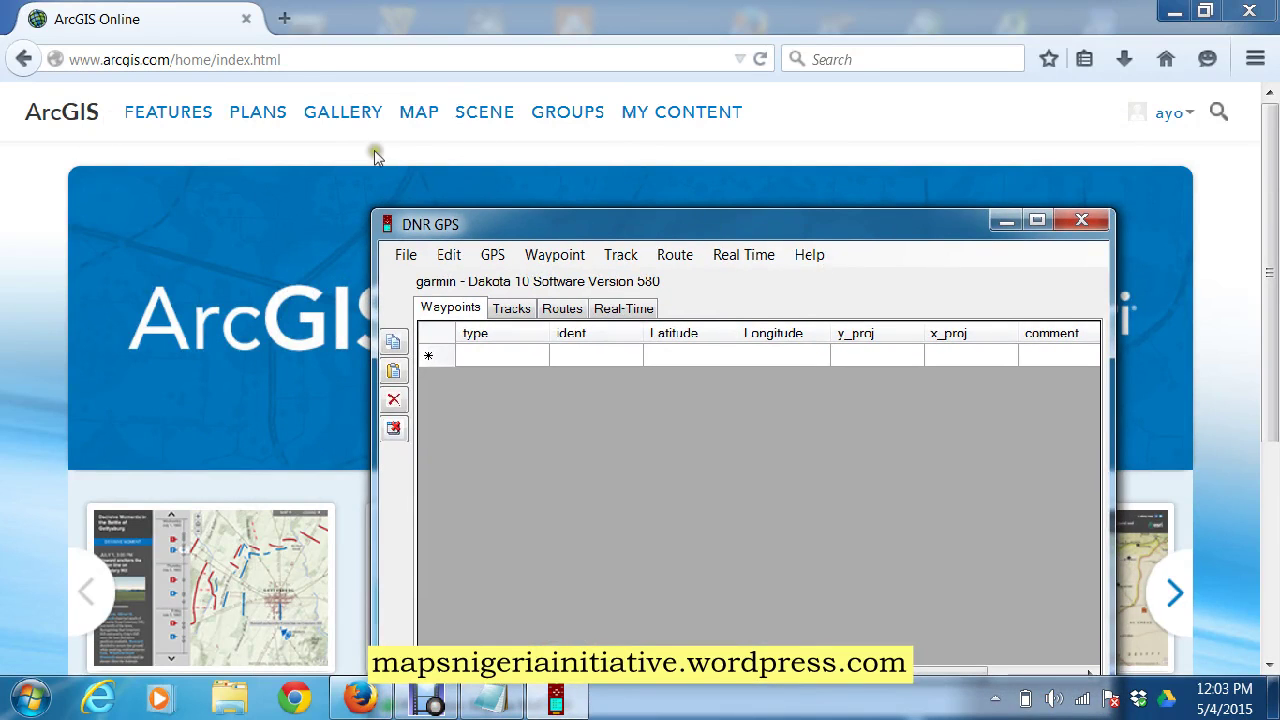
left_click_drag(591, 223, 525, 94)
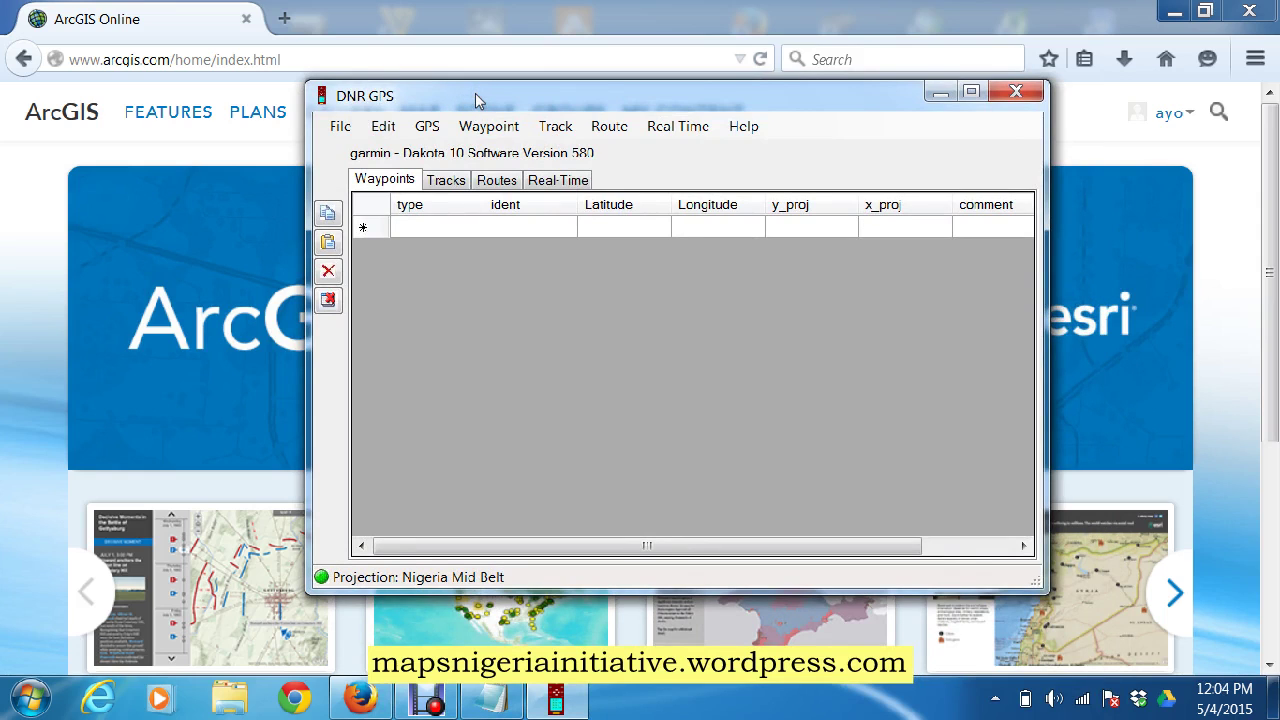
mouse_move(477, 100)
left_mouse_down()
mouse_move(509, 177)
mouse_move(471, 92)
mouse_move(520, 131)
mouse_move(472, 108)
left_mouse_up()
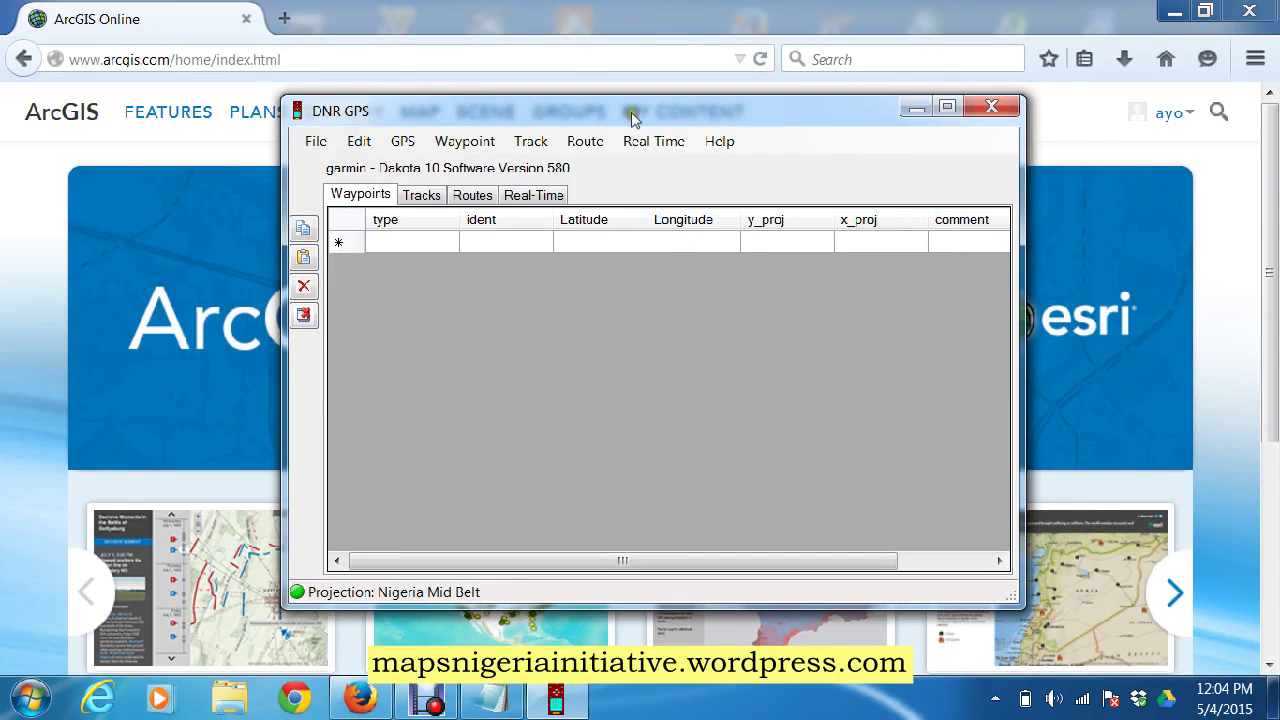
Minimize the browser window and run Find GPS to detect the connected Garmin device.
left_click(1175, 15)
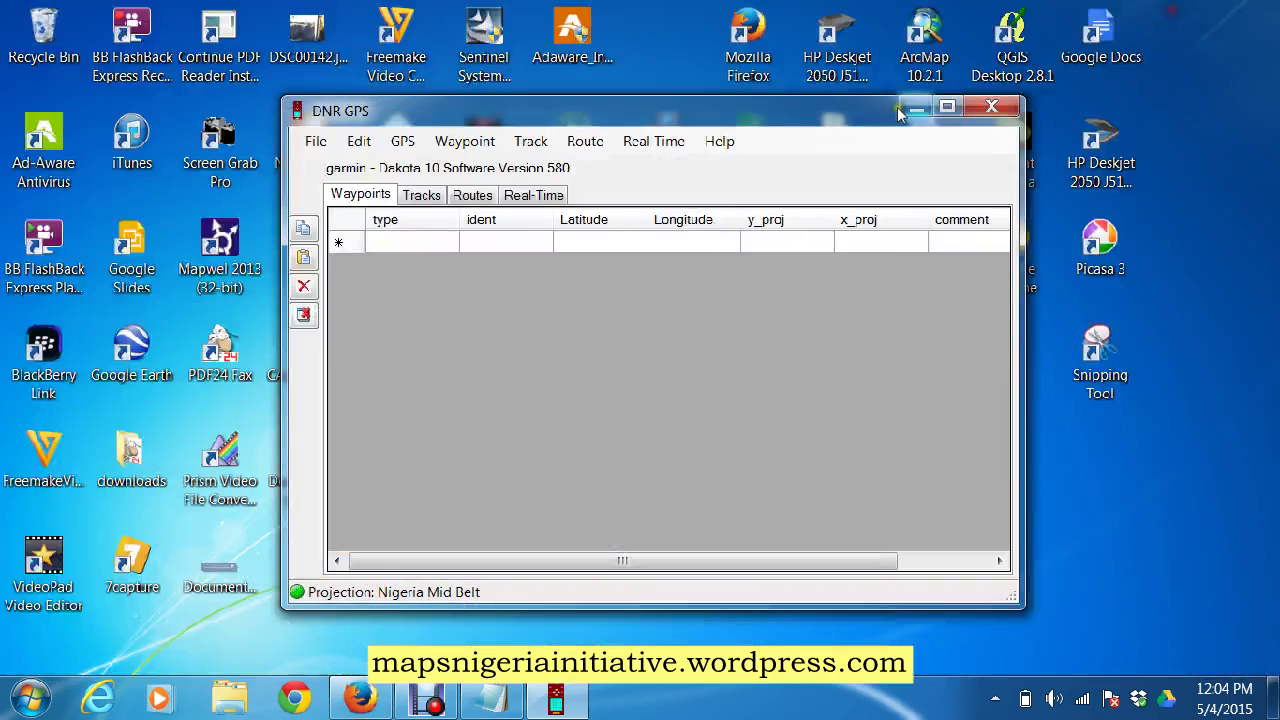
left_click(315, 141)
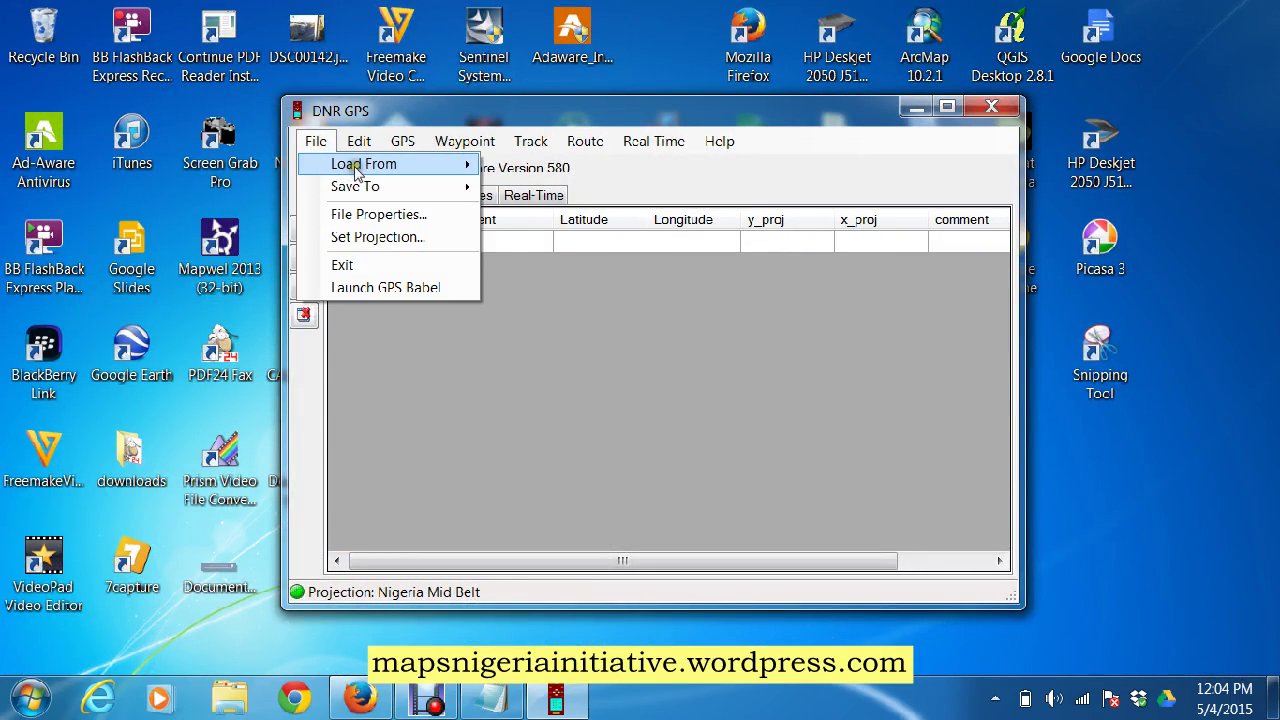
mouse_move(411, 146)
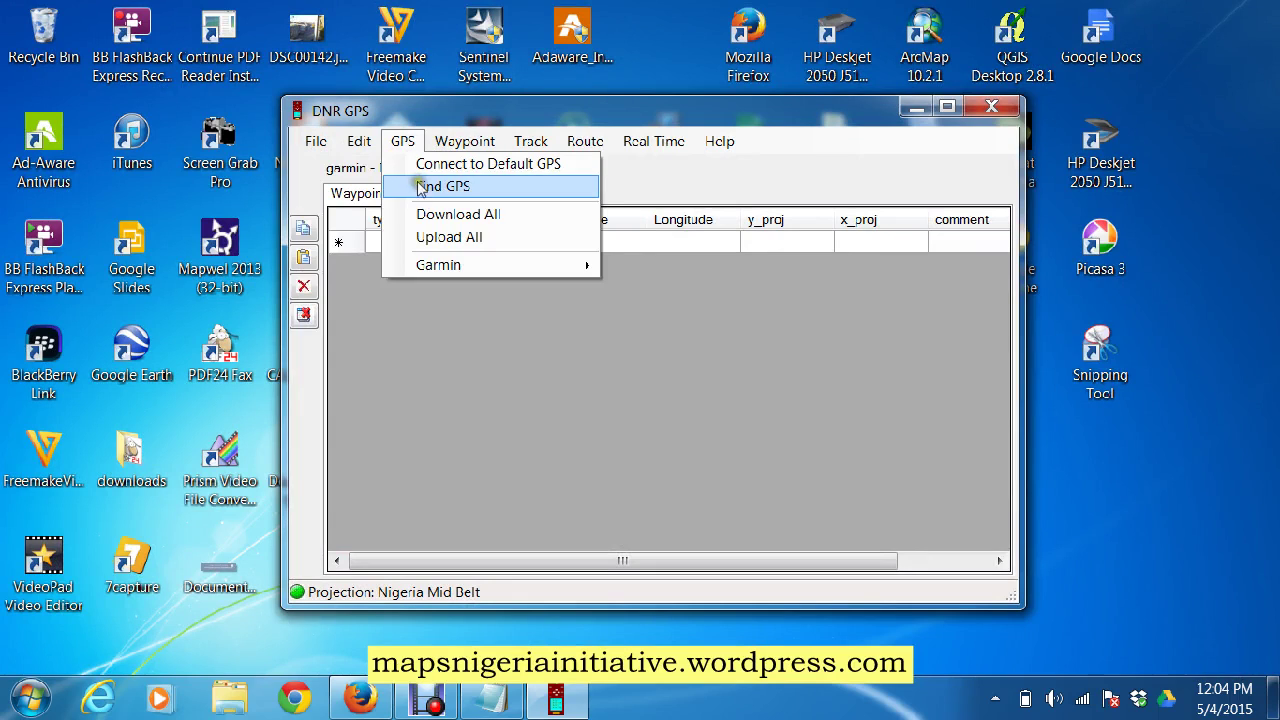
left_click(422, 186)
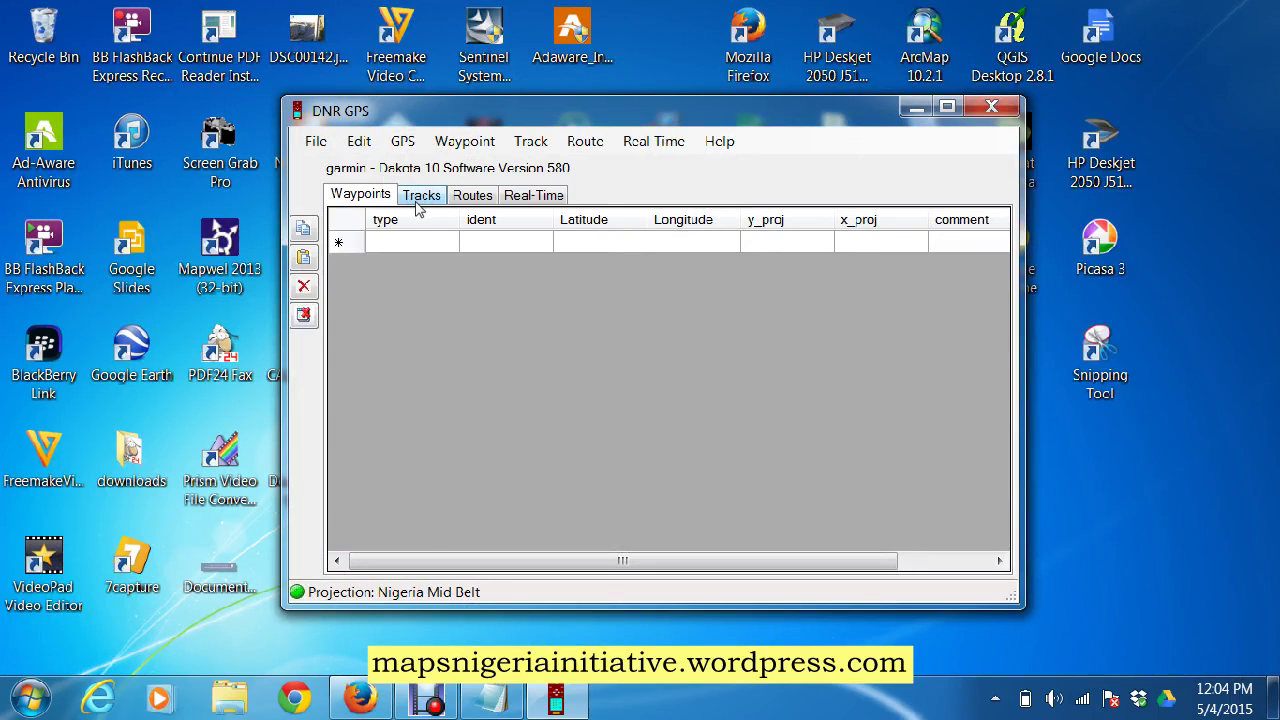
Download the GPS waypoints from Waypoints_01-APR-15.gpx and delete the second B3 waypoint row.
left_click(468, 146)
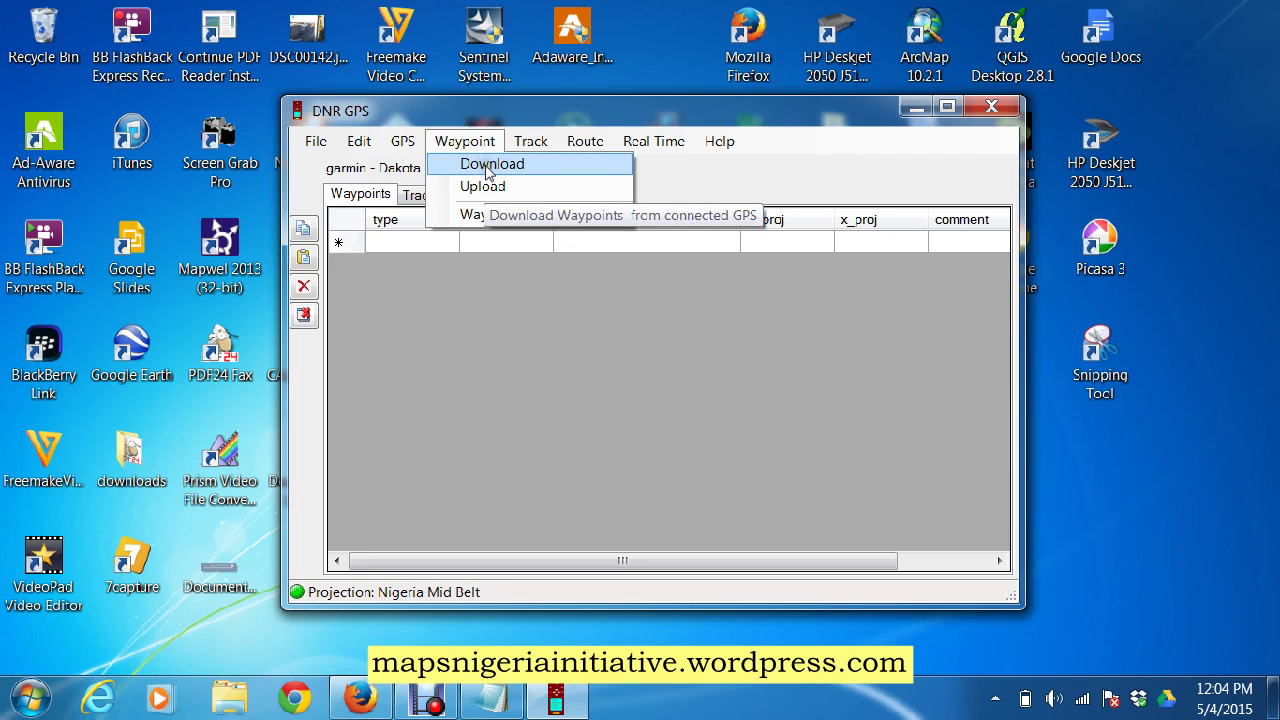
left_click(490, 172)
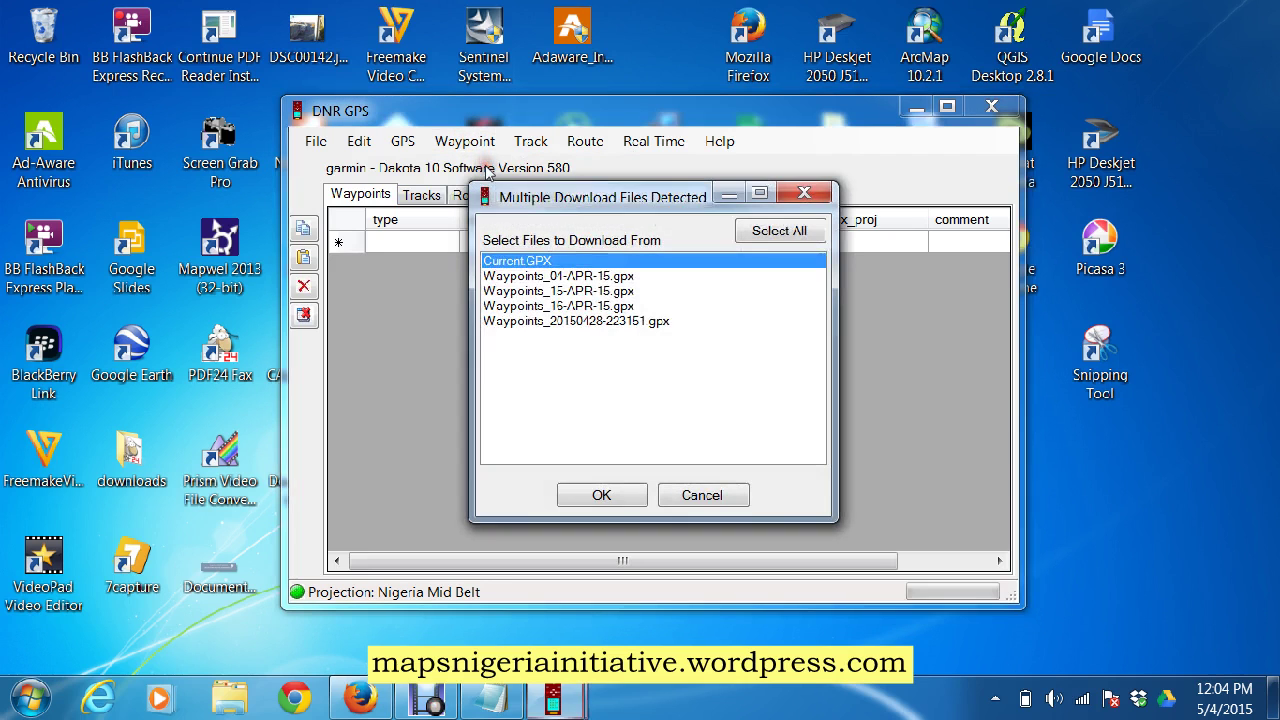
left_click(528, 277)
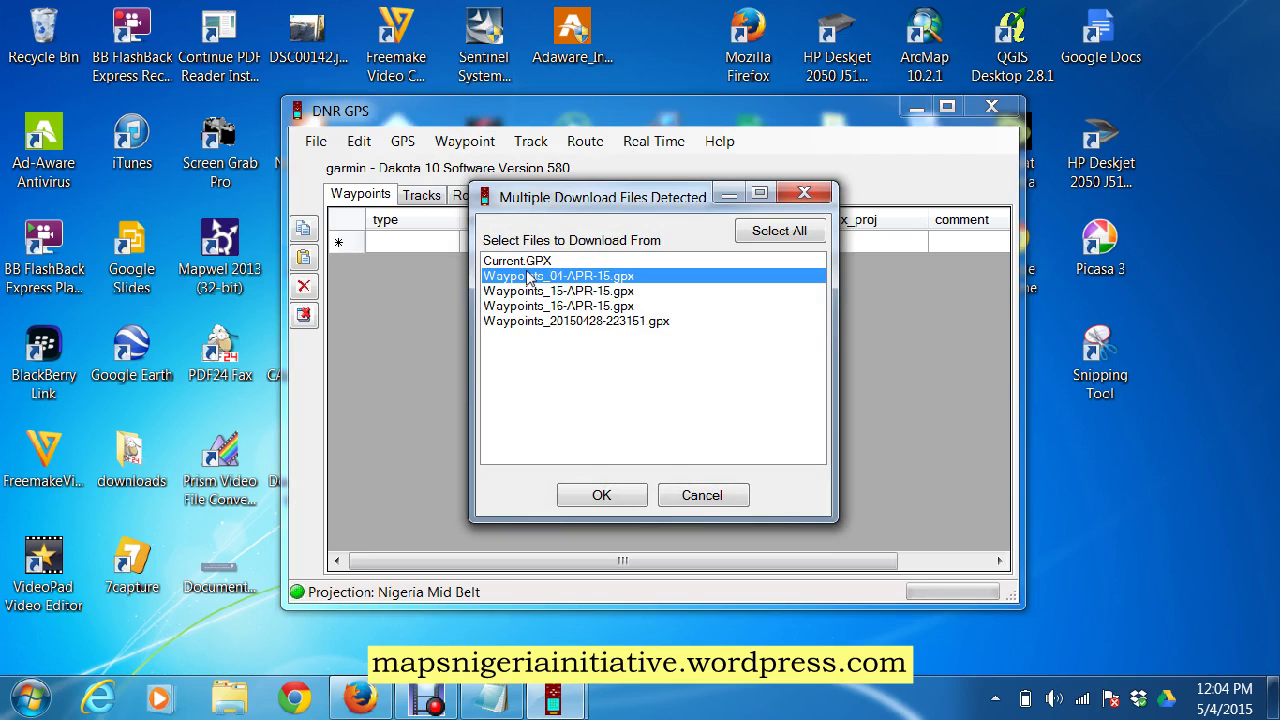
left_click(600, 493)
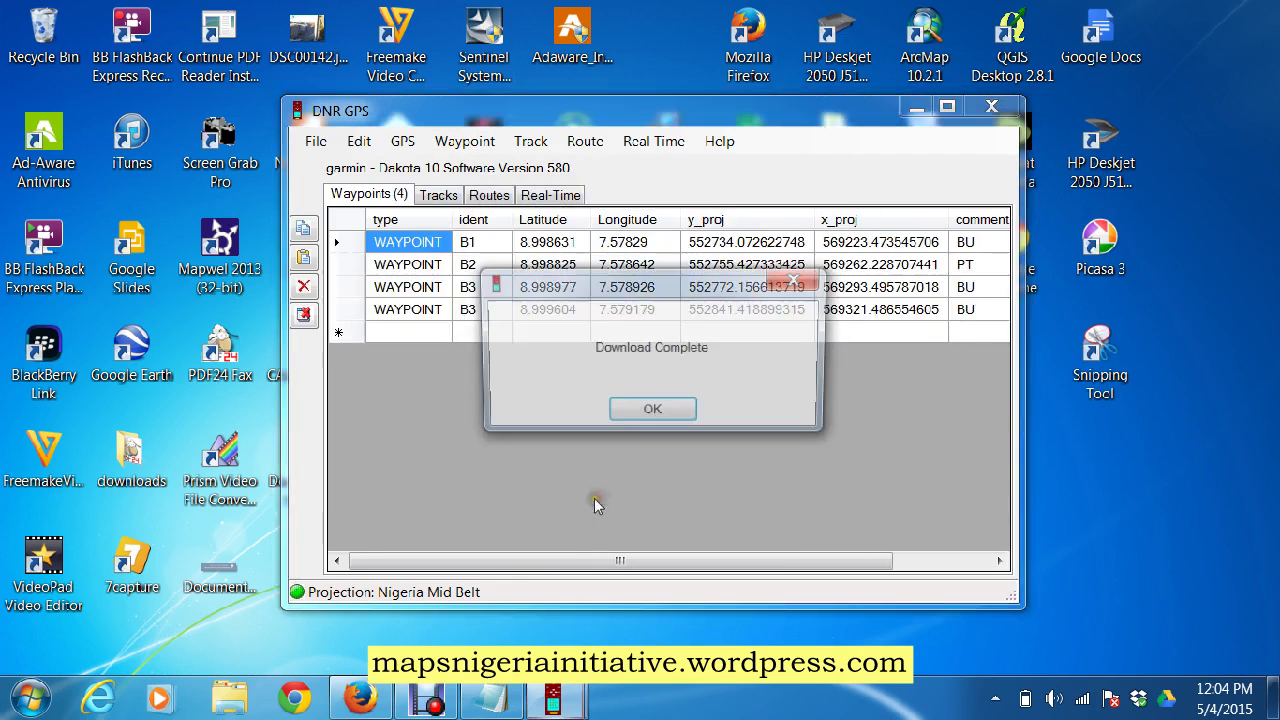
left_click(655, 413)
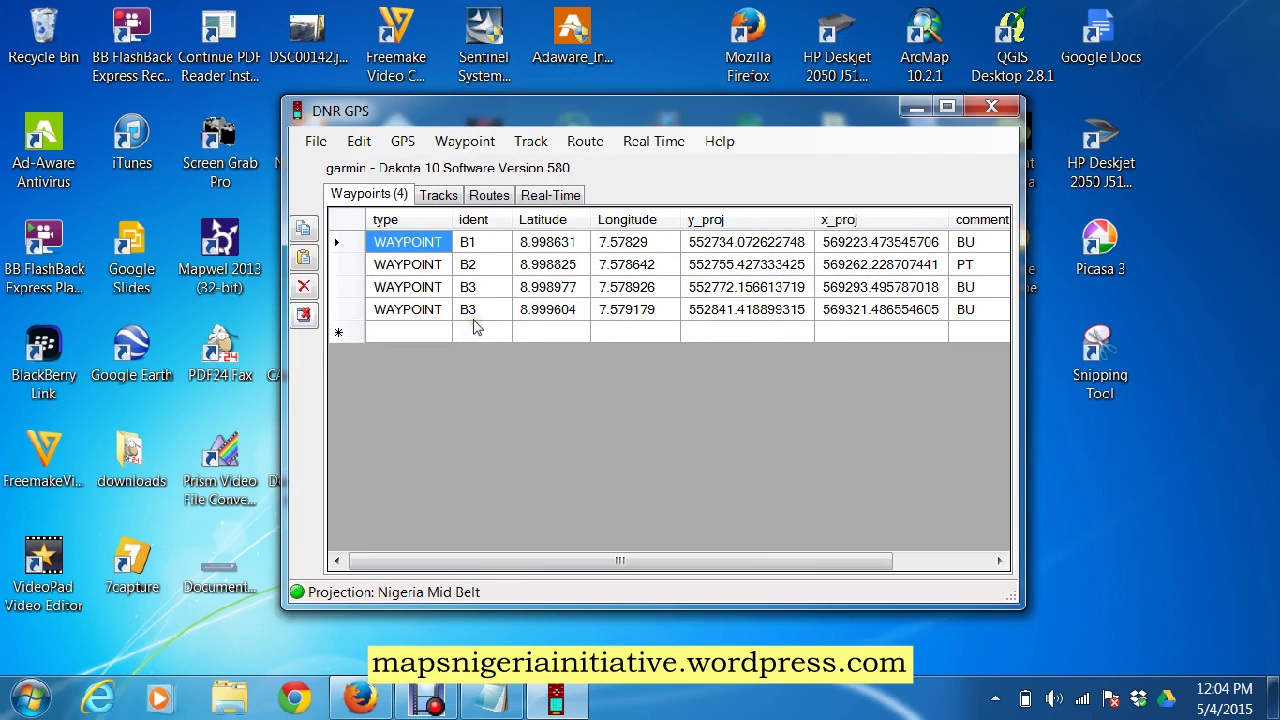
left_click(338, 310)
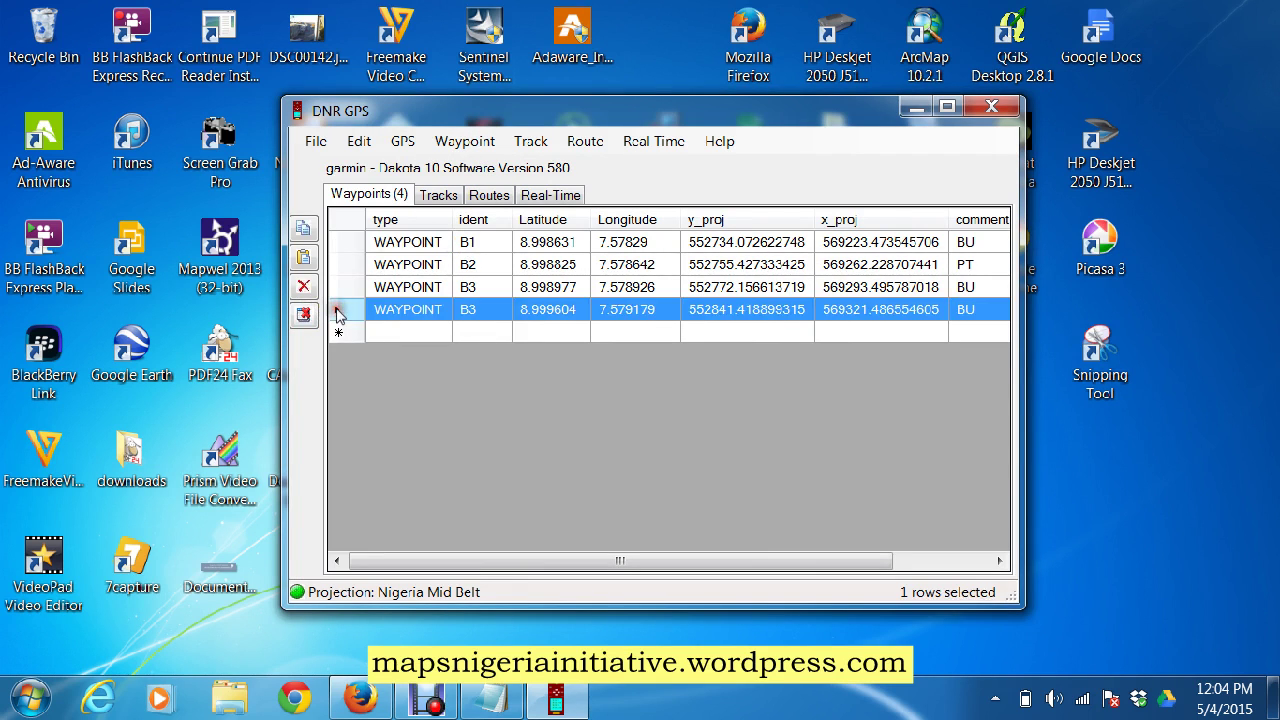
left_click(304, 286)
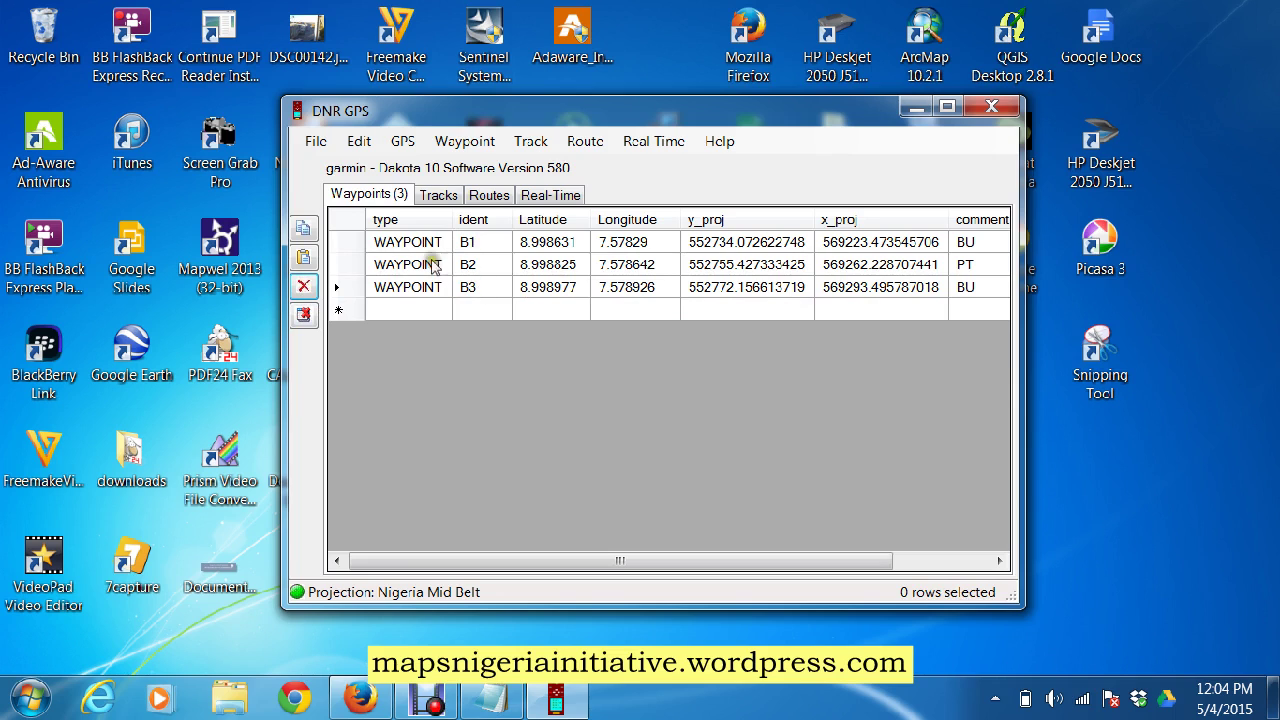
Save only the waypoints to a GPS Exchange Format file named gpswaypoints in the C: drive's Vid lesson folder.
left_click(315, 141)
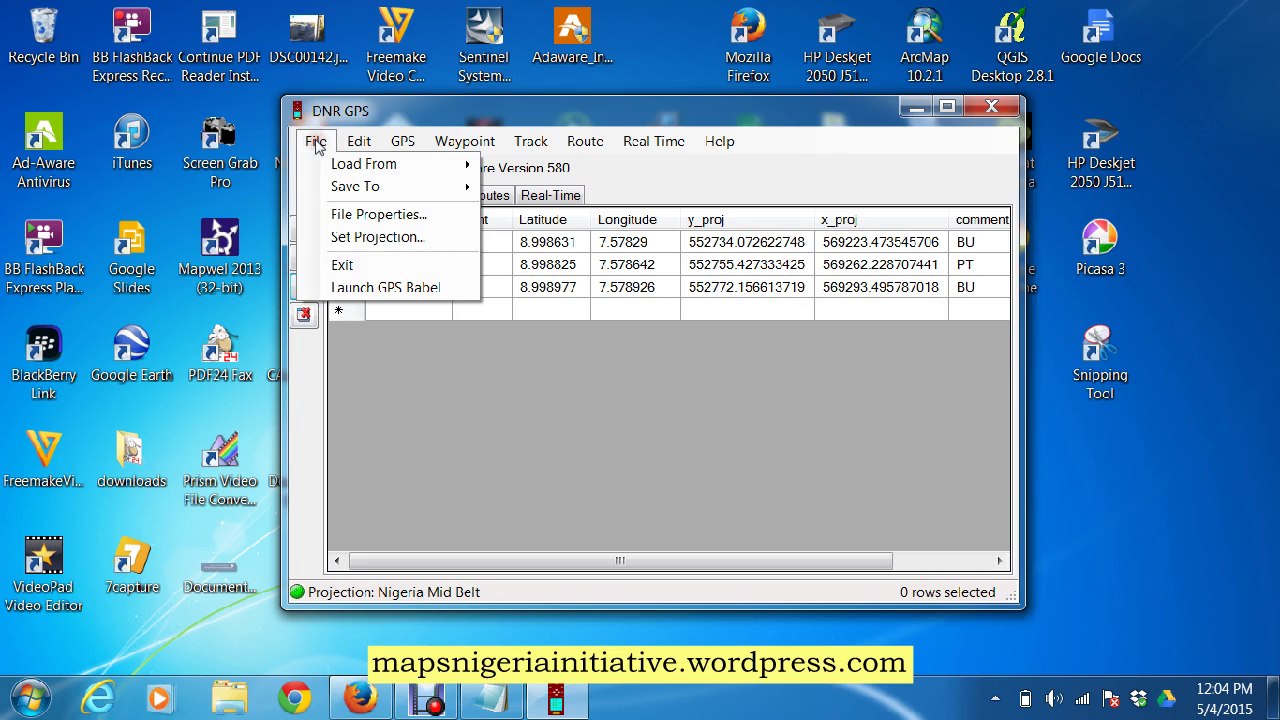
mouse_move(357, 193)
left_click(506, 356)
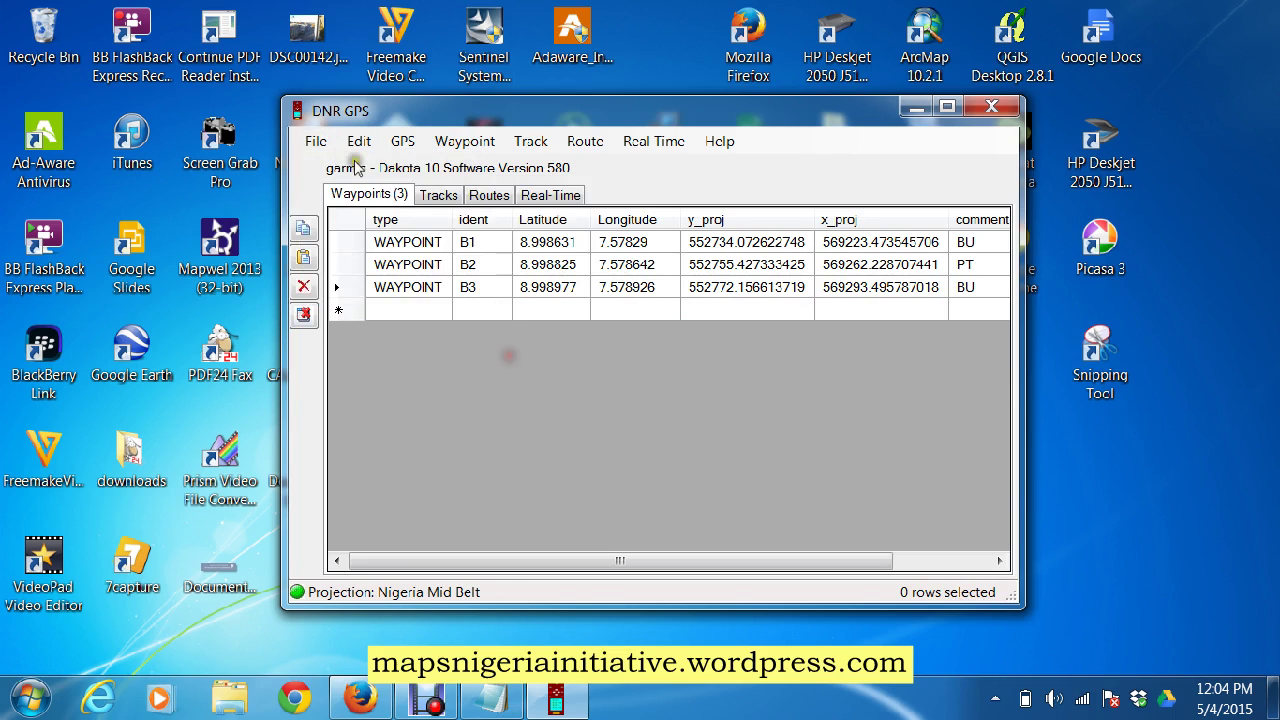
left_click(315, 141)
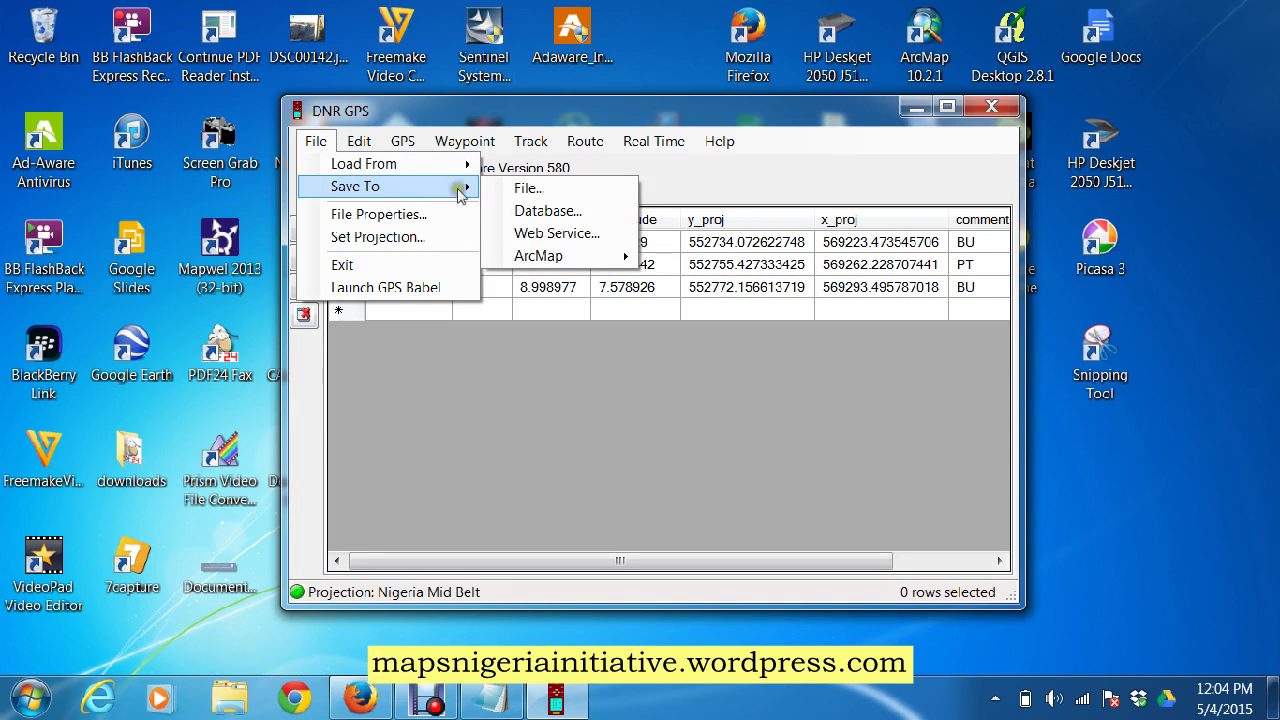
left_click(518, 188)
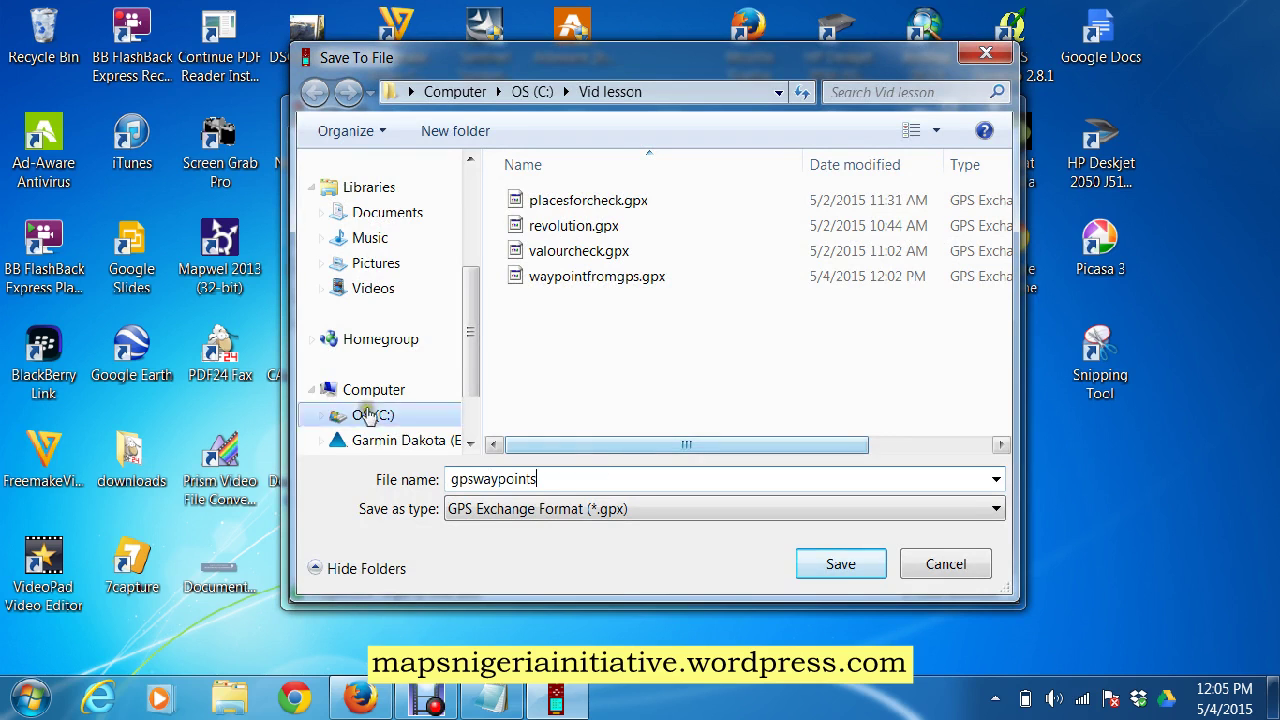
left_click(818, 562)
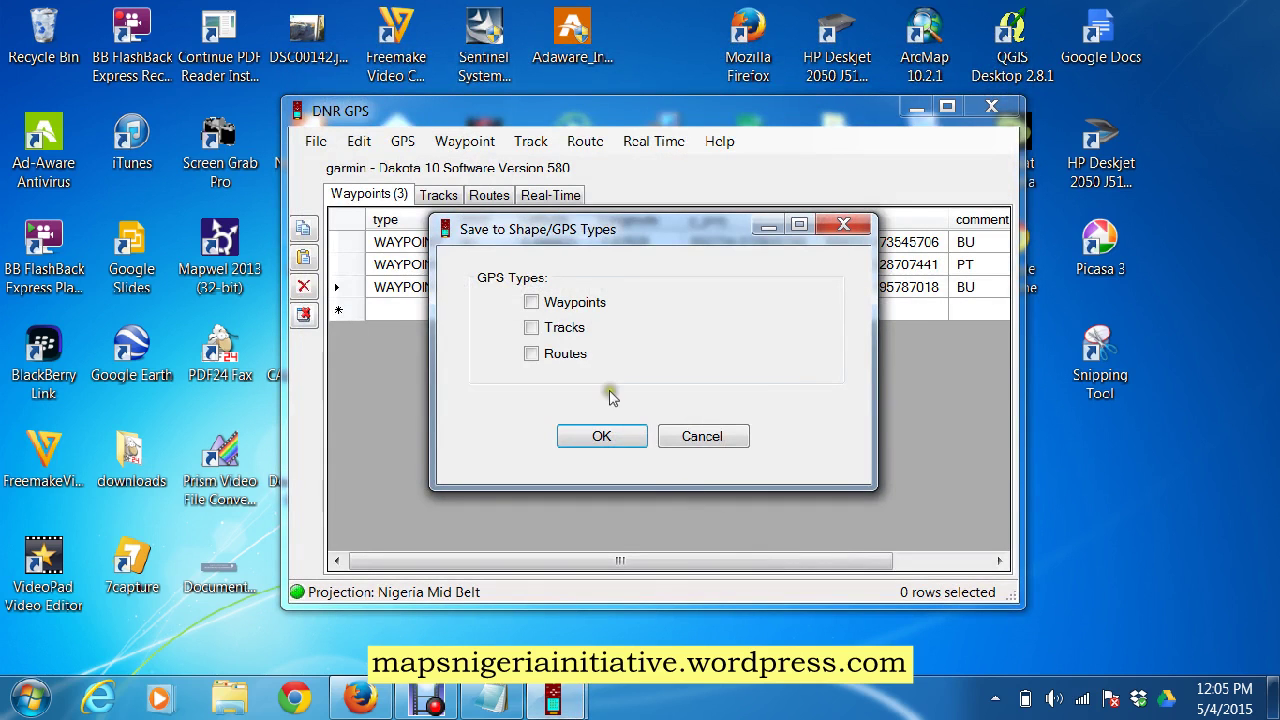
left_click(546, 302)
left_click(604, 438)
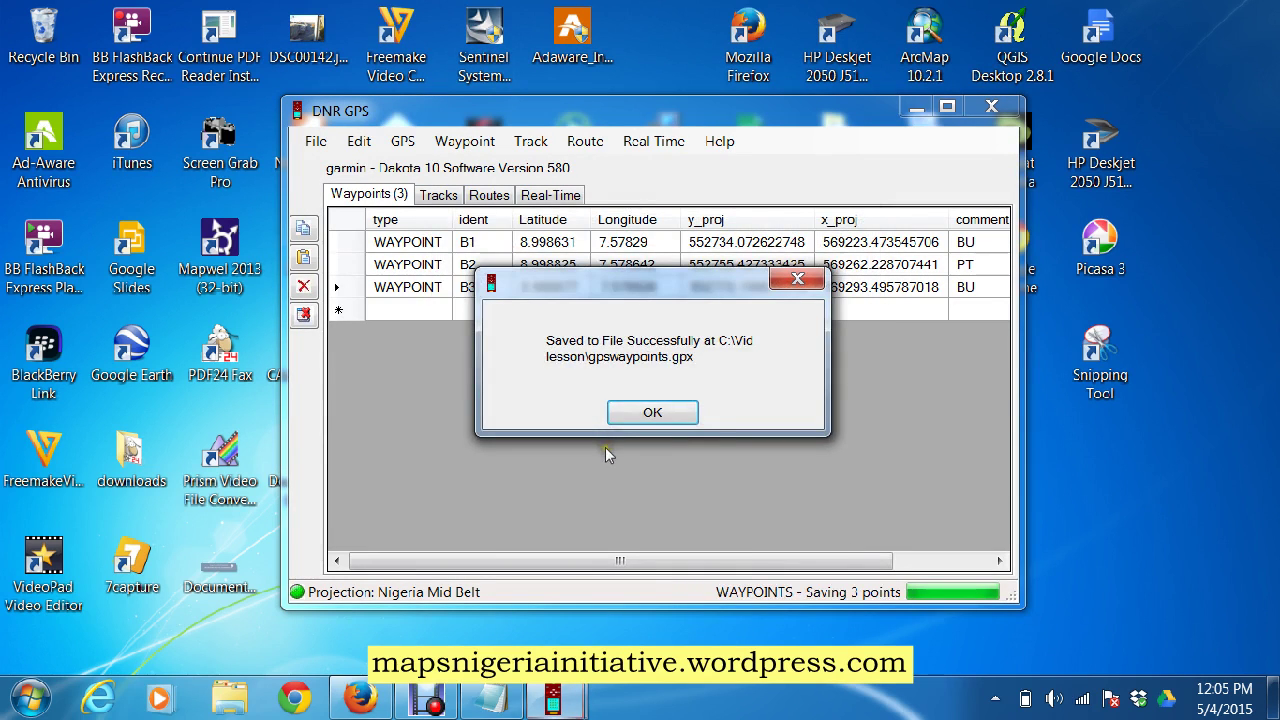
left_click(679, 413)
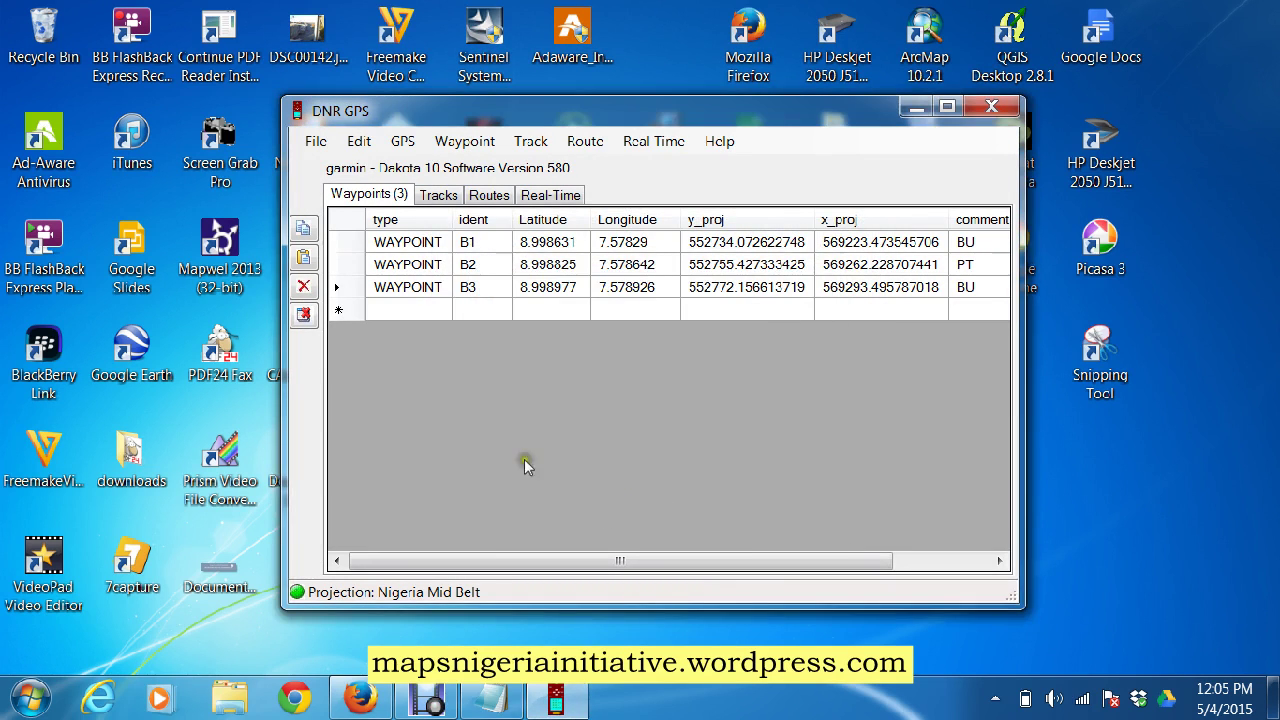
Switch to ArcGIS Online in Firefox, open the map viewer and remove the waypointfromgps layer from the map.
left_click(356, 698)
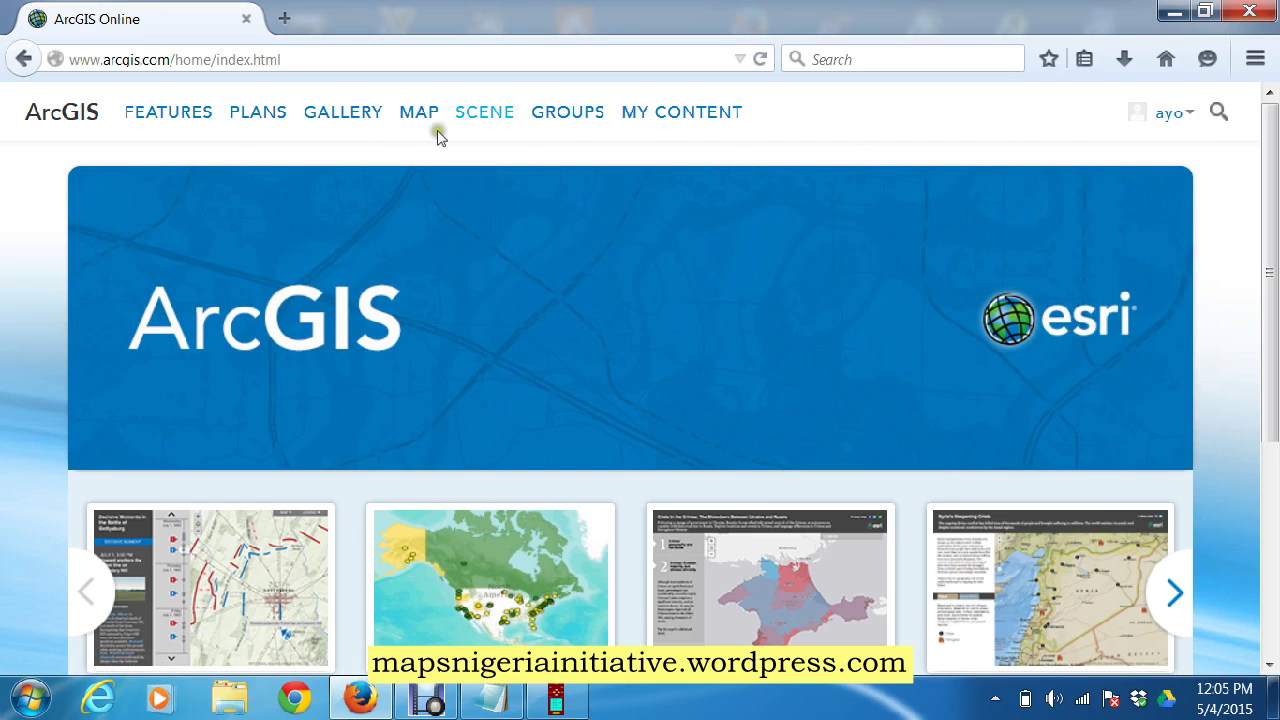
left_click(412, 115)
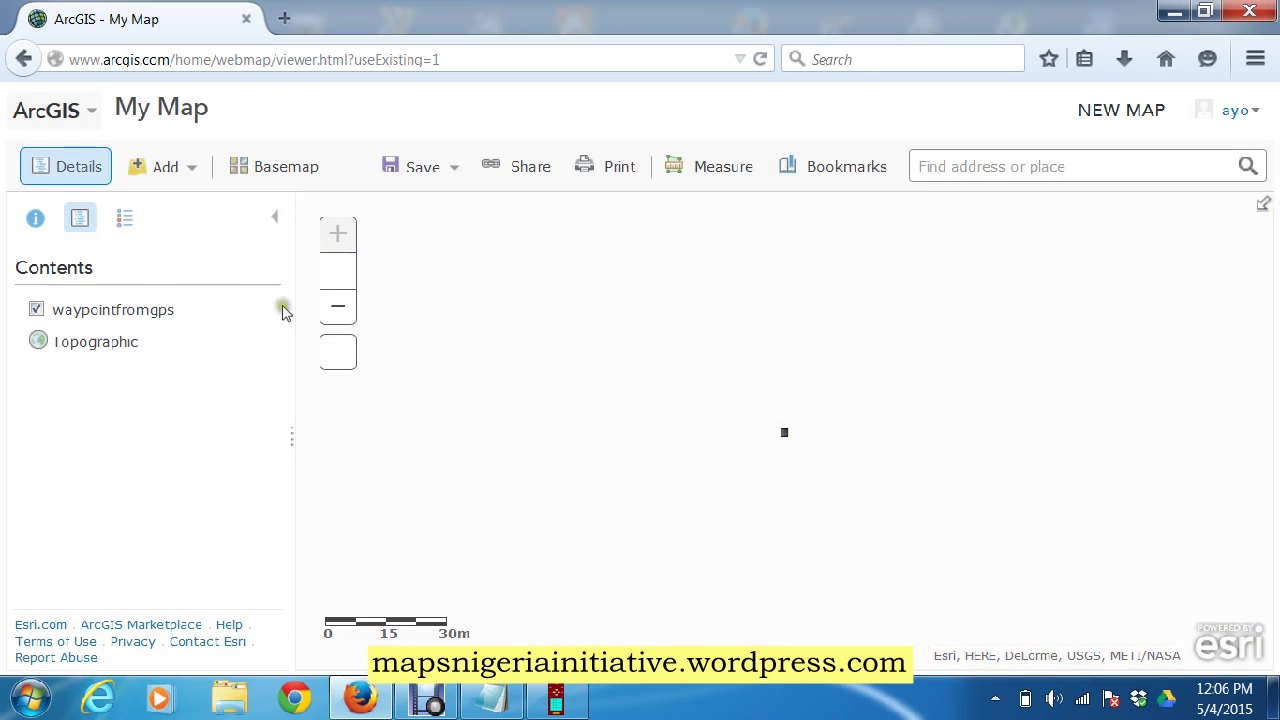
left_click(190, 311)
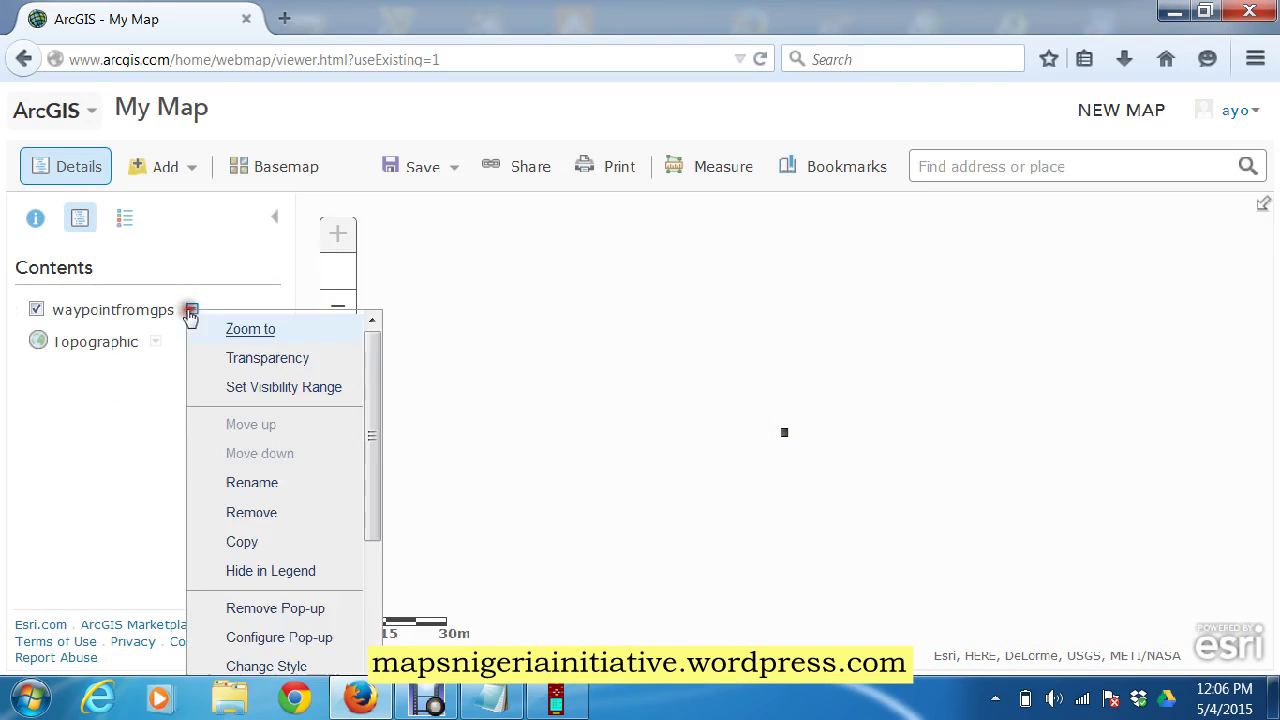
left_click(240, 514)
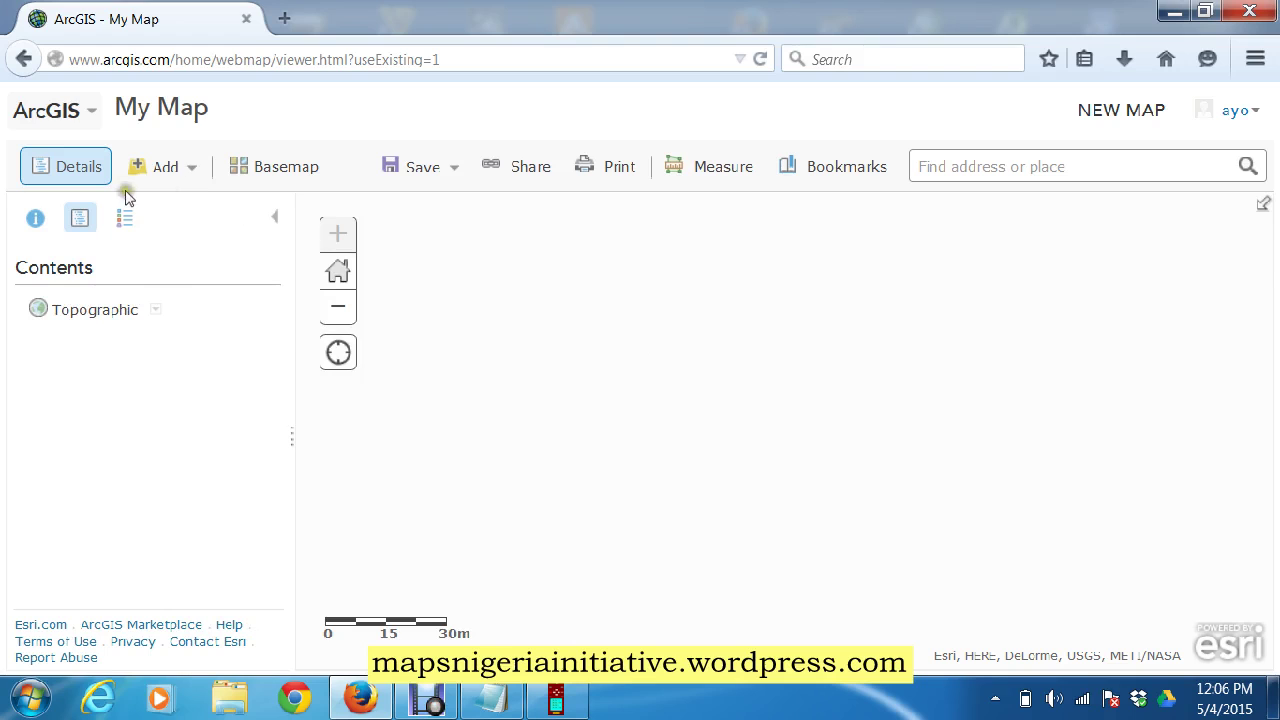
Import gpswaypoints.gpx from the Vid lesson folder into the map as a new layer from file.
left_click(186, 167)
left_click(180, 282)
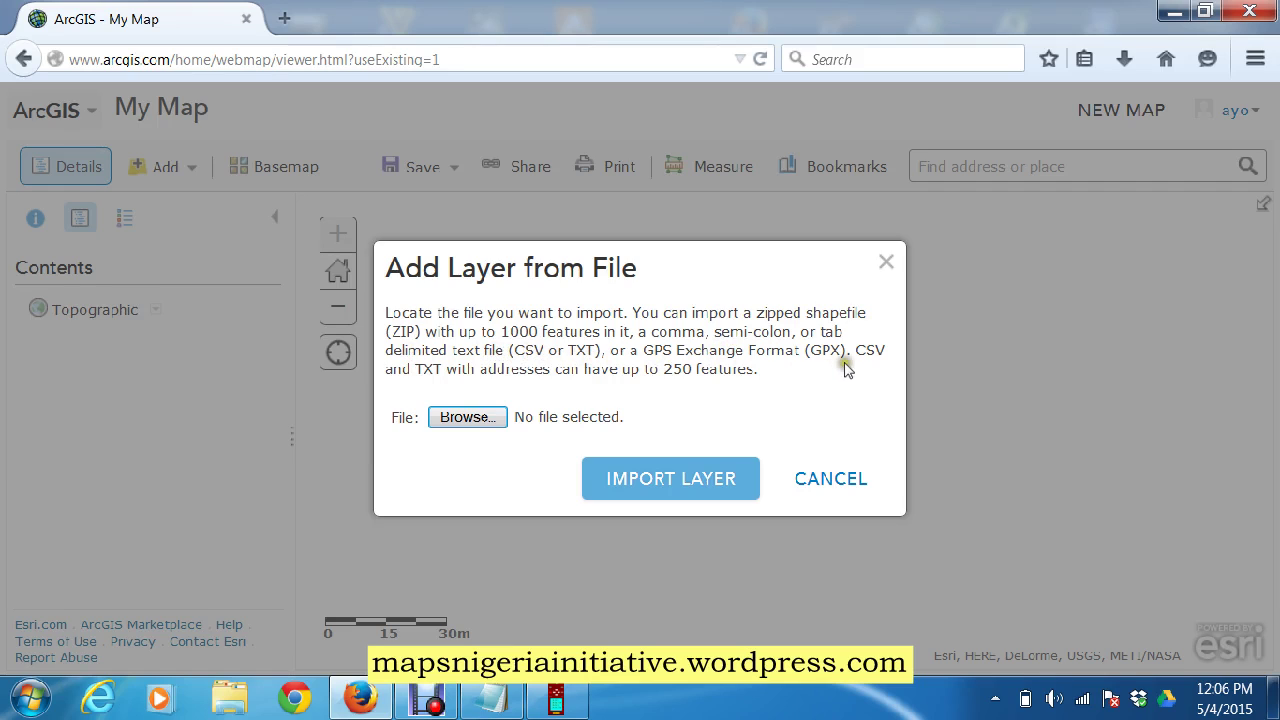
left_click(465, 418)
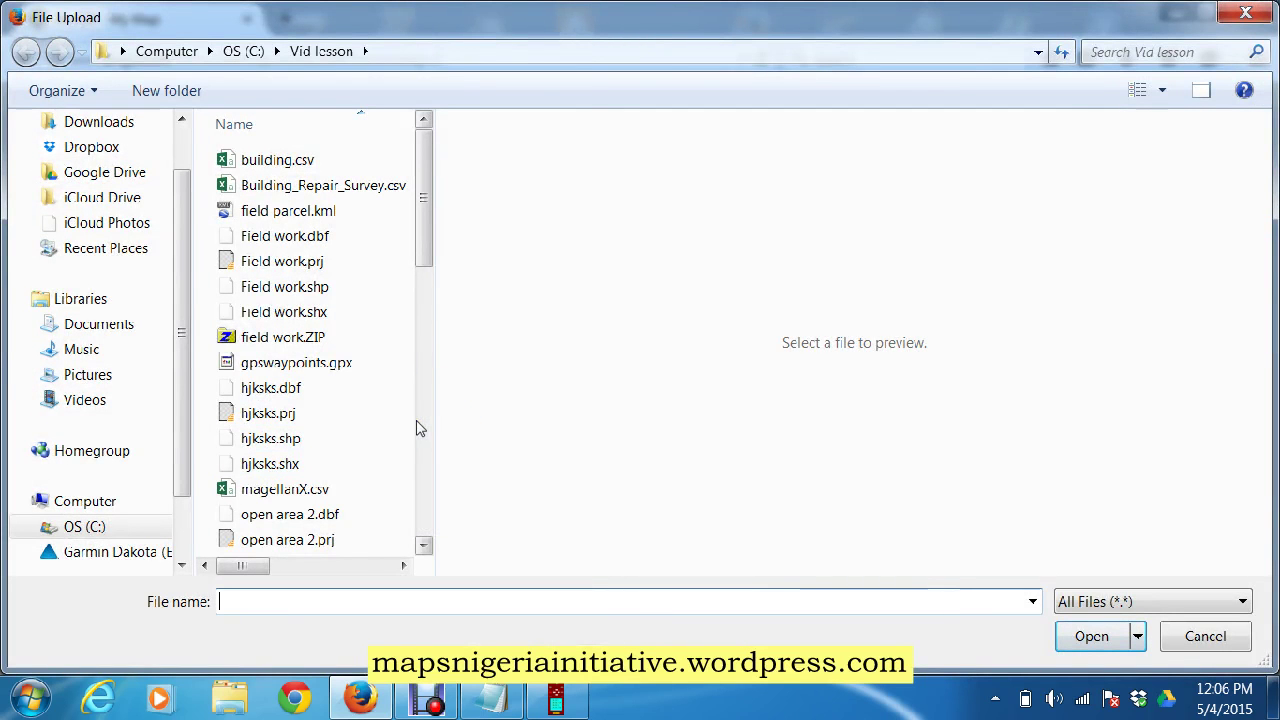
scroll(420, 428, "down", 10)
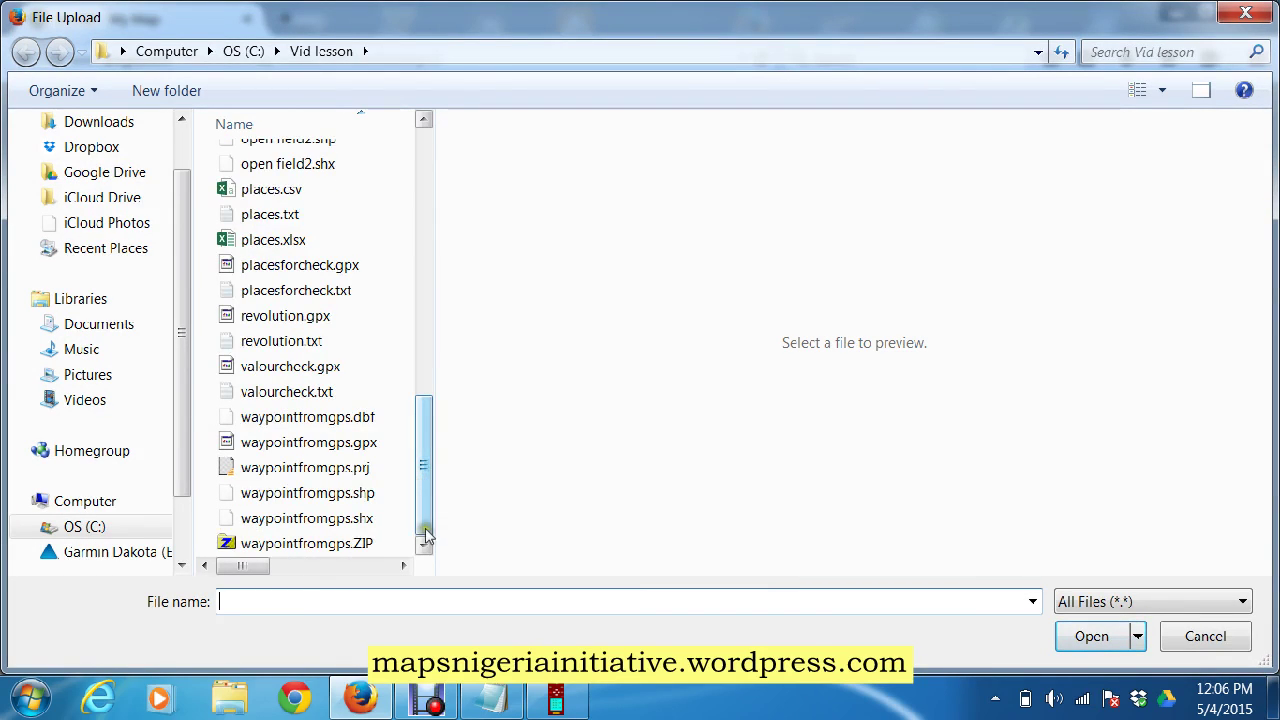
left_click(421, 258)
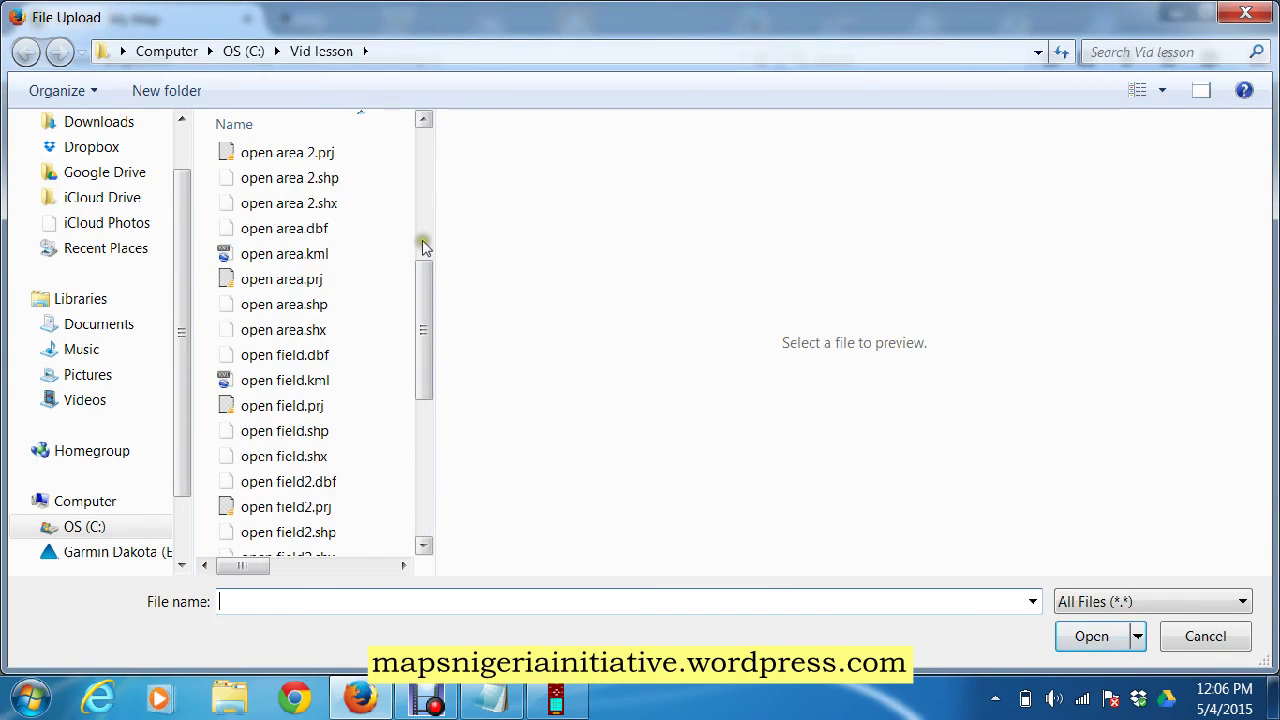
left_click(418, 201)
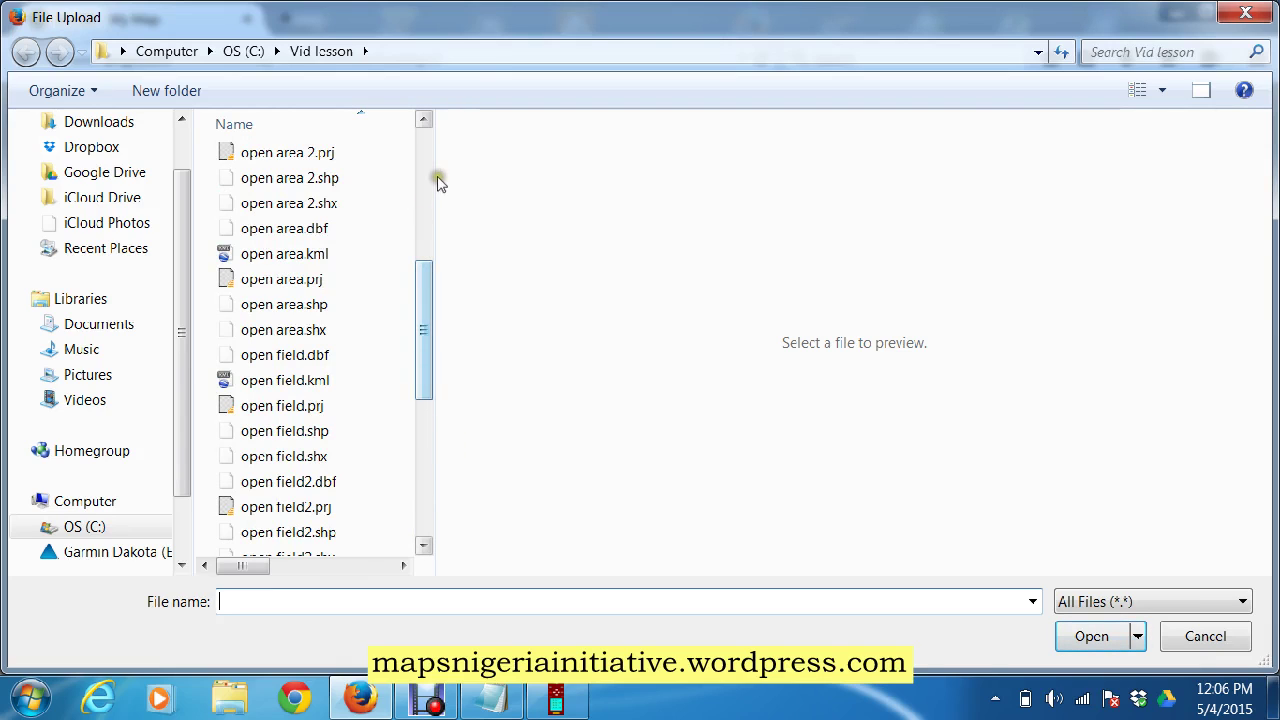
left_click(428, 177)
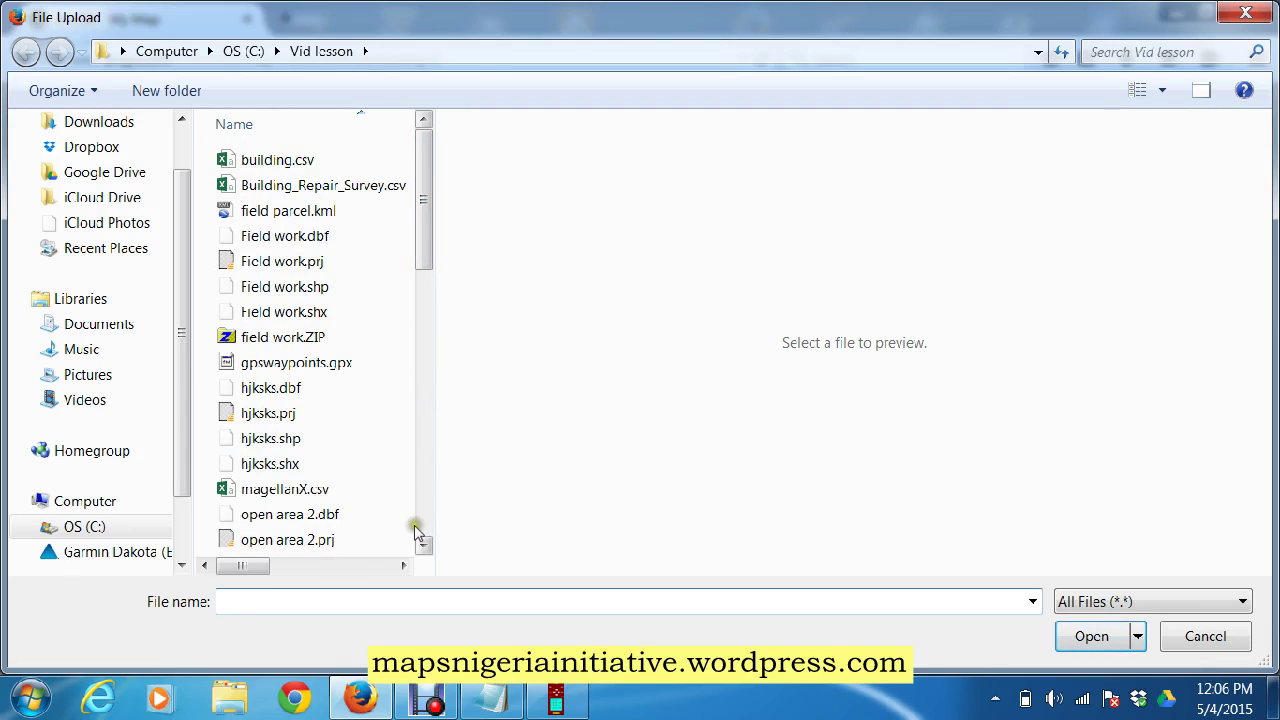
left_click(315, 366)
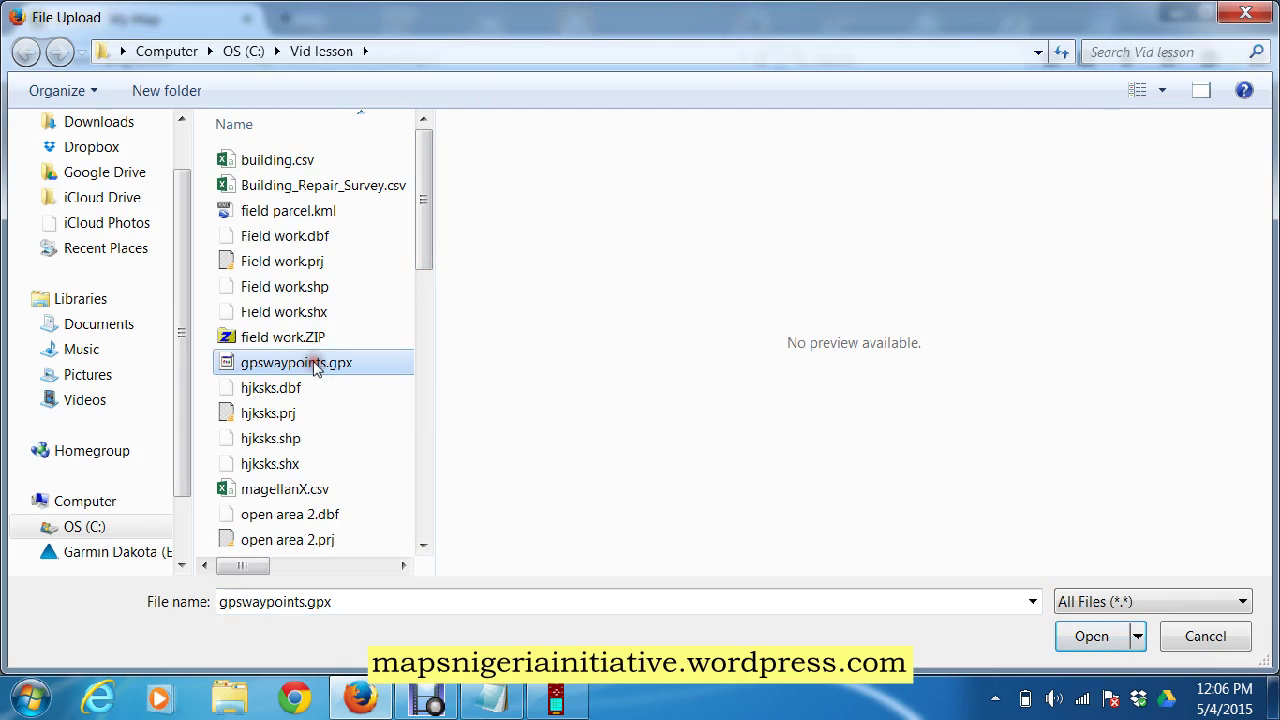
left_click(1091, 637)
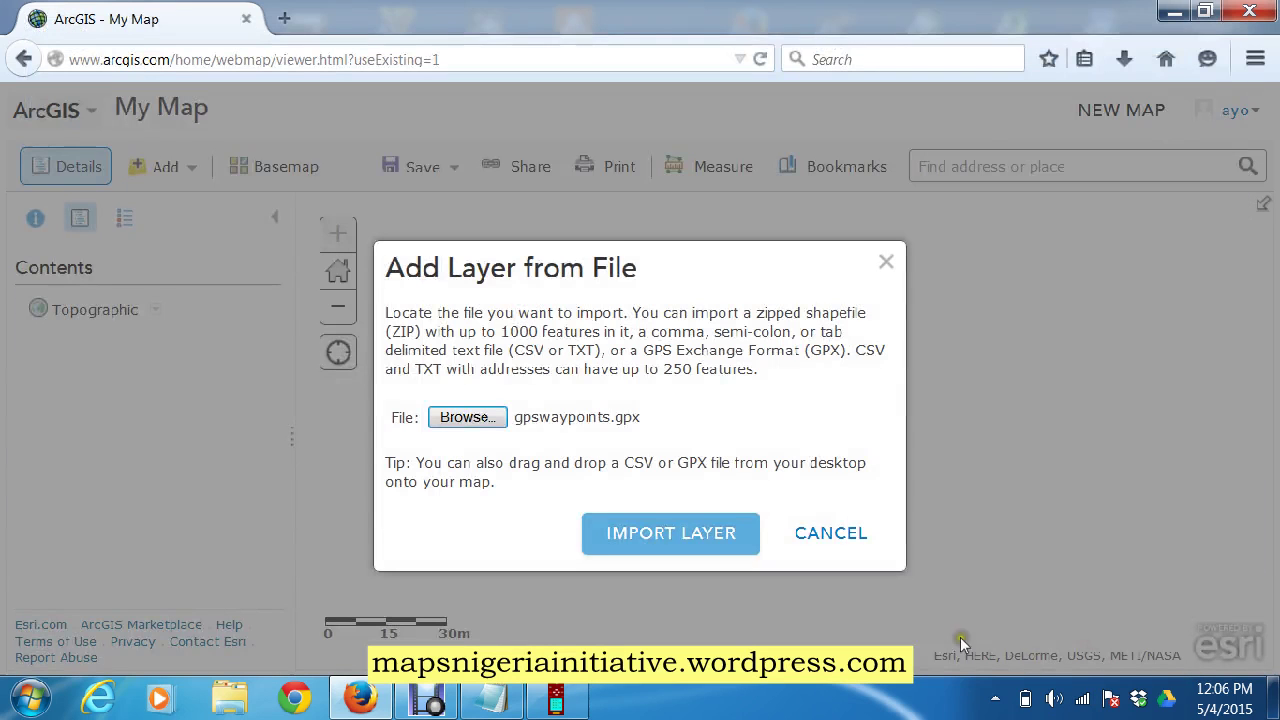
left_click(685, 545)
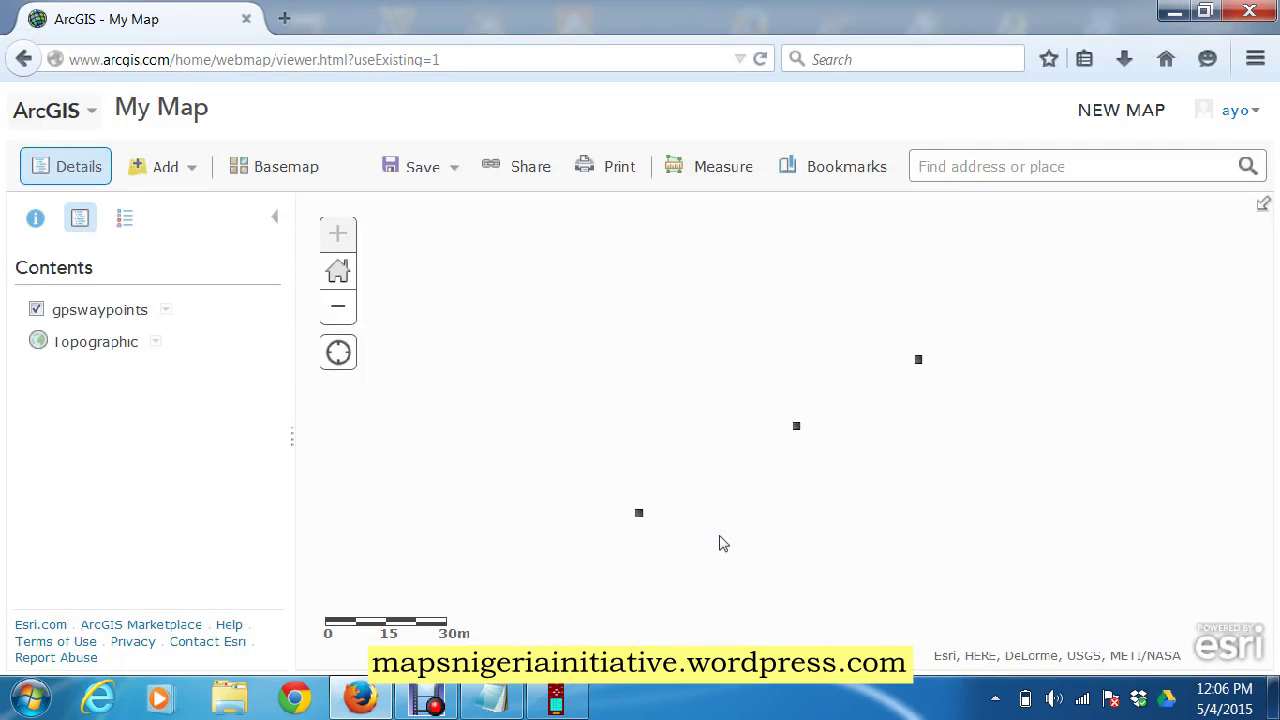
Inspect the attribute pop-ups of the three imported waypoints on the map, from northeast to southwest.
left_click(924, 379)
left_click(918, 360)
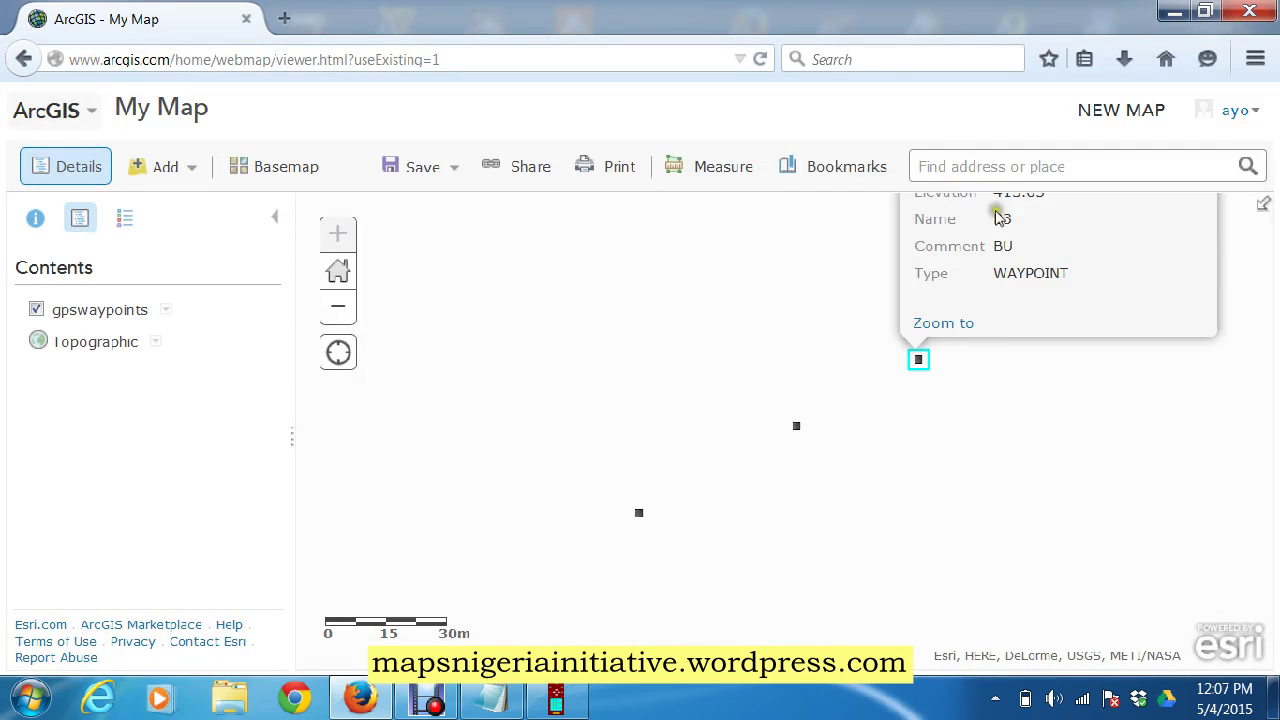
left_click(796, 426)
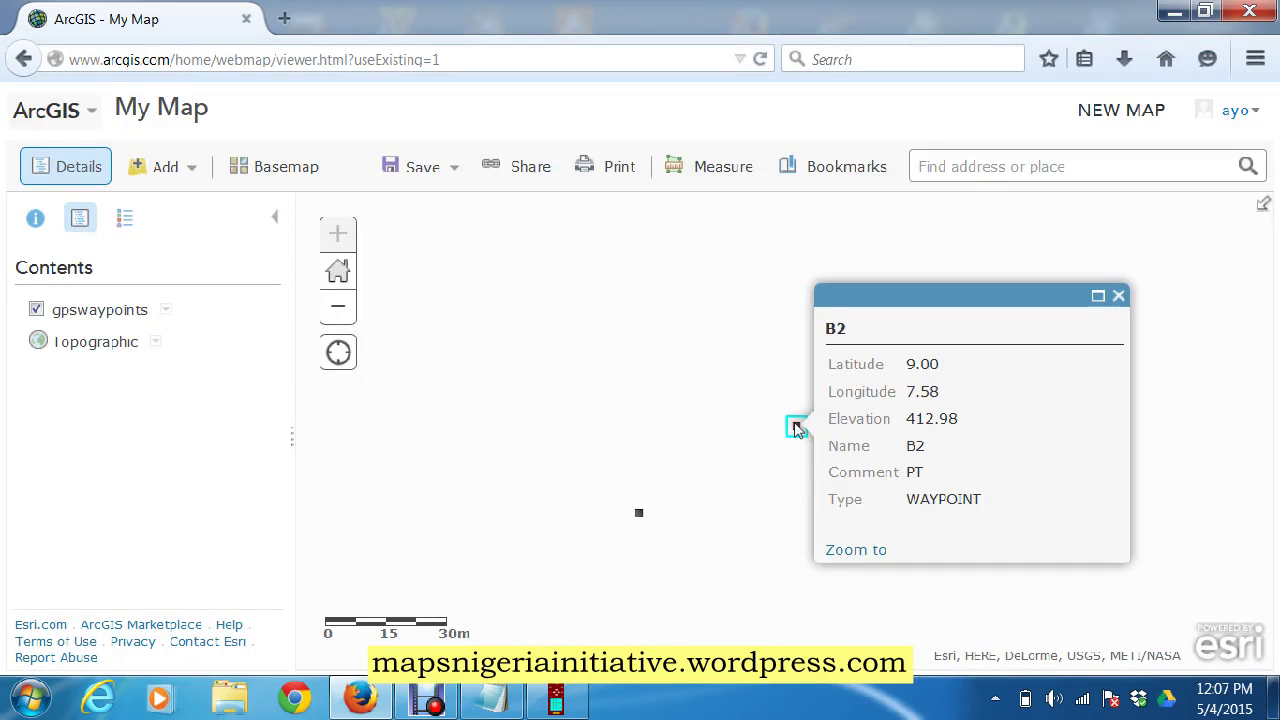
left_click(639, 514)
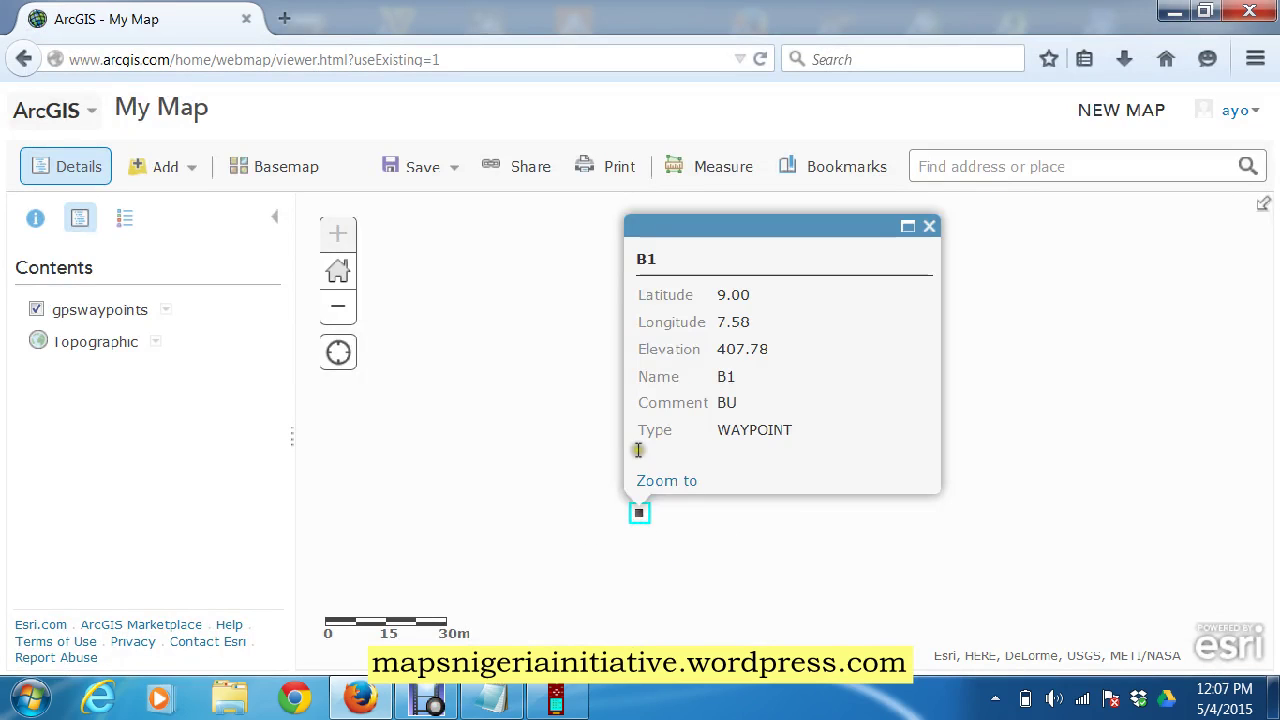
left_click(928, 229)
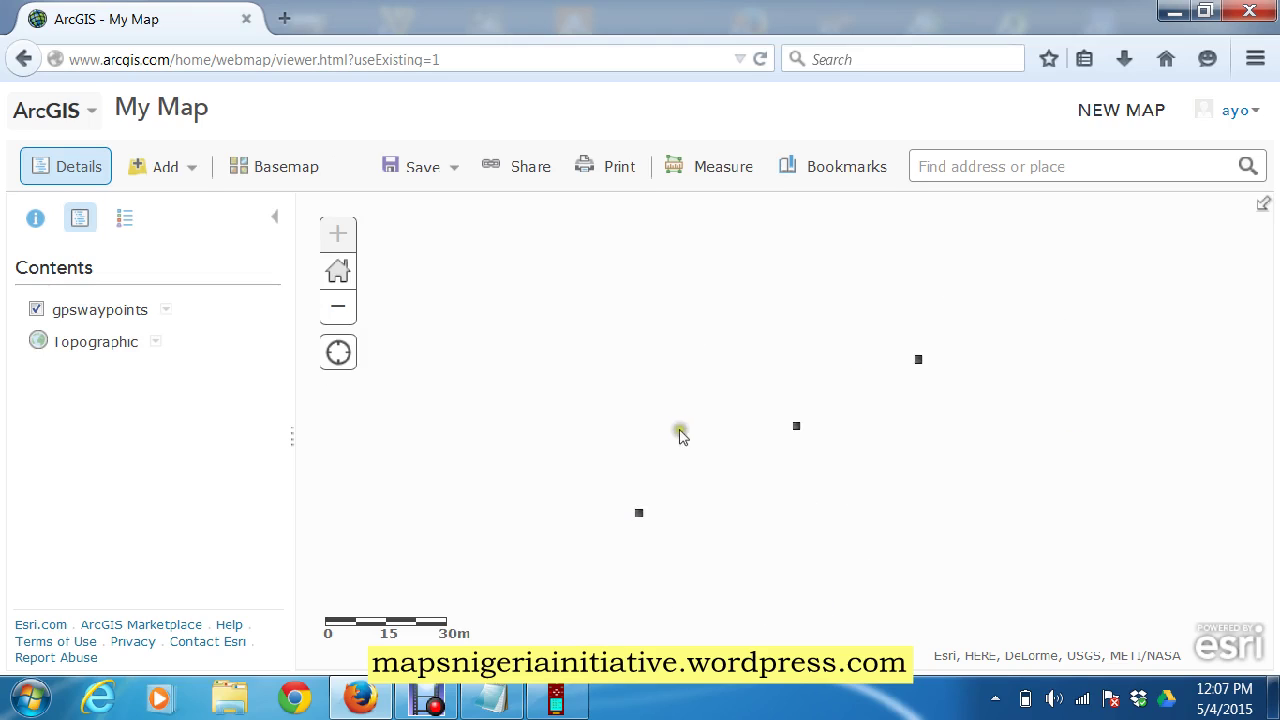
Change the map's basemap to Imagery.
left_click(337, 307)
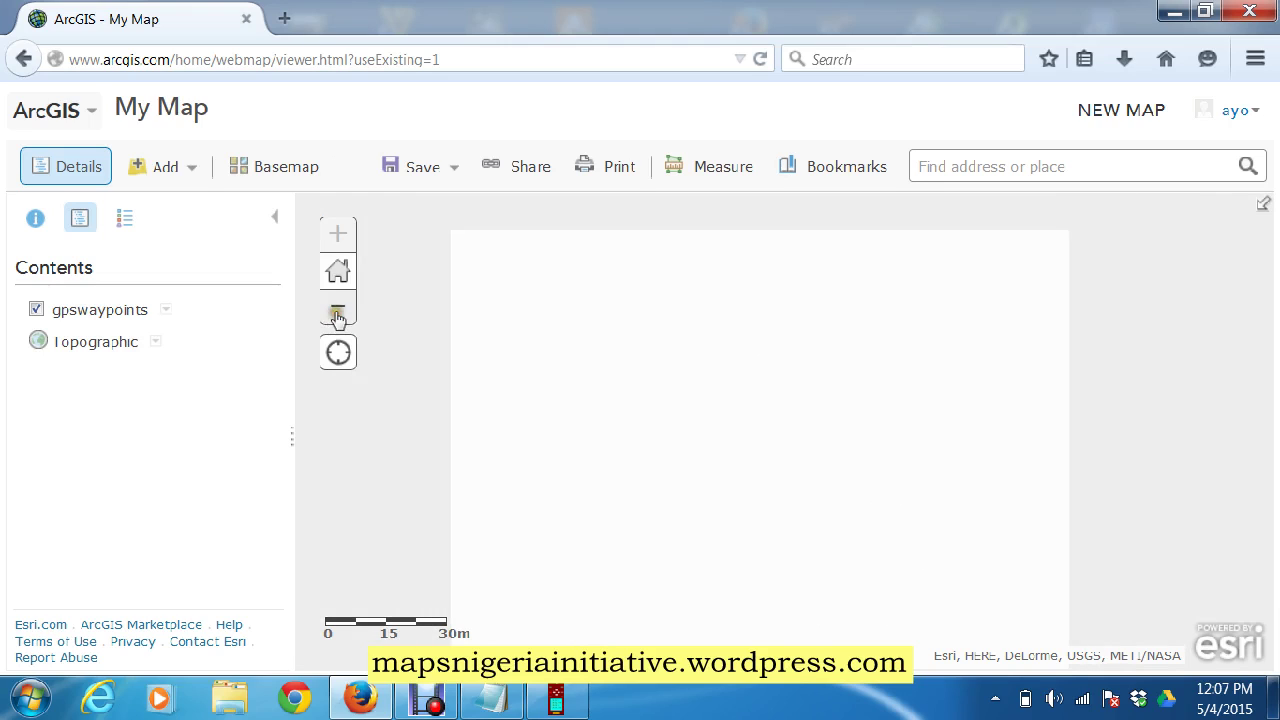
left_click(339, 234)
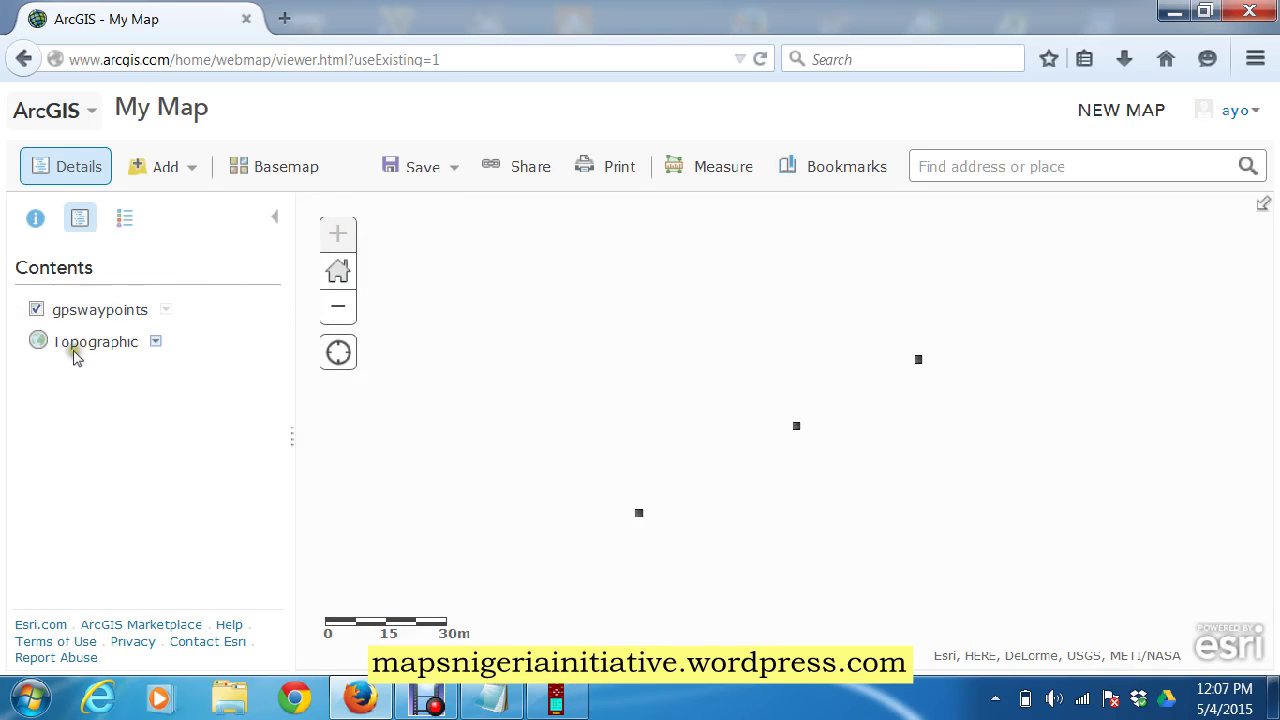
left_click(278, 168)
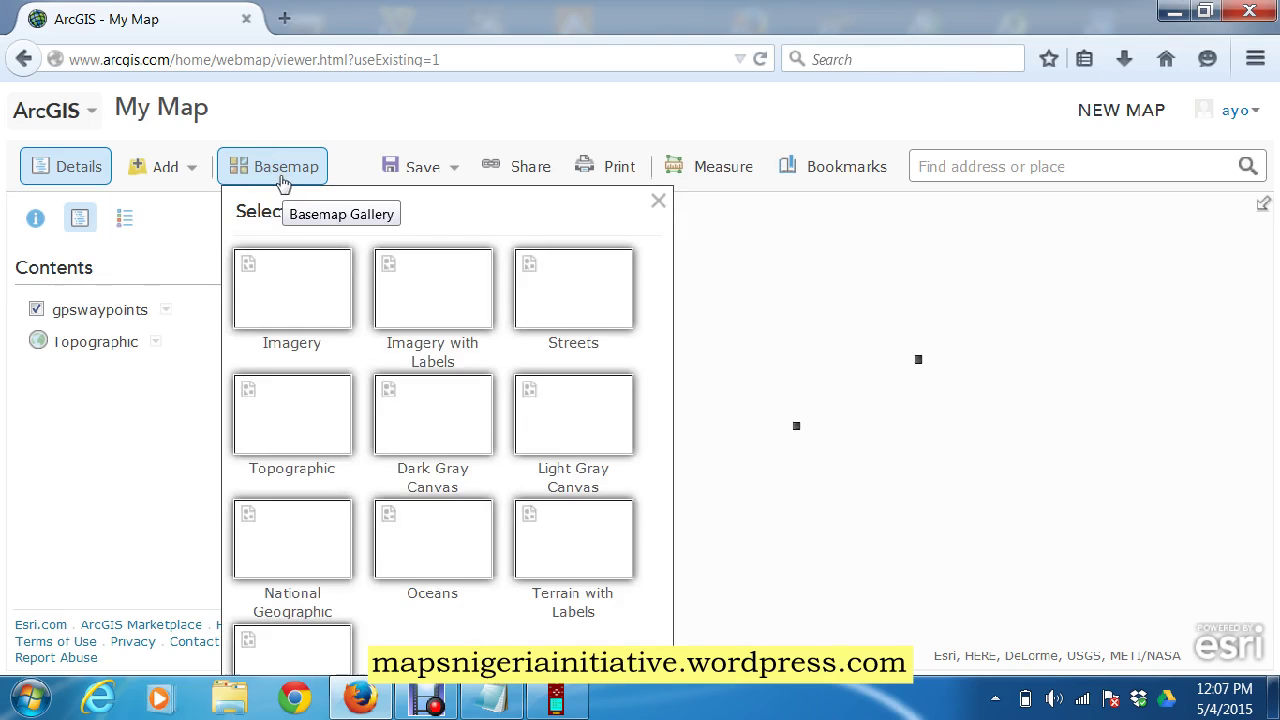
left_click(298, 305)
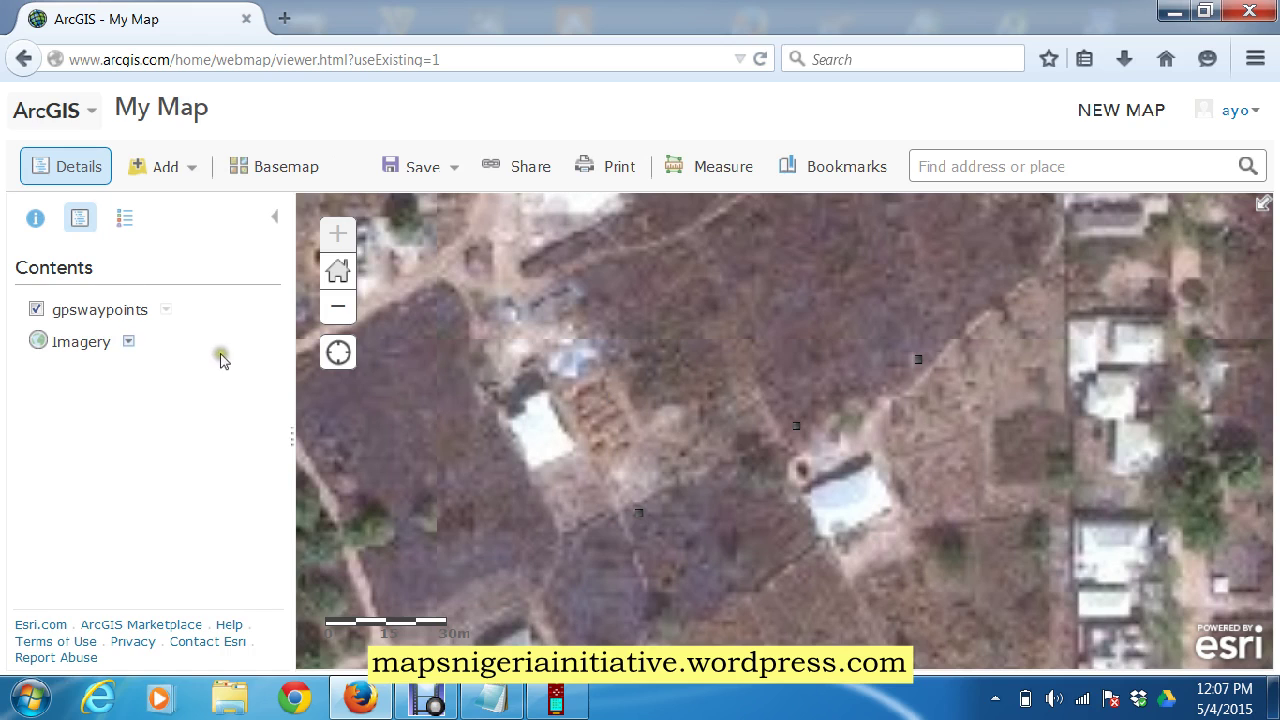
Open the pop-up configuration of the gpswaypoints layer and set the pop-up title to "parcels".
left_click(165, 312)
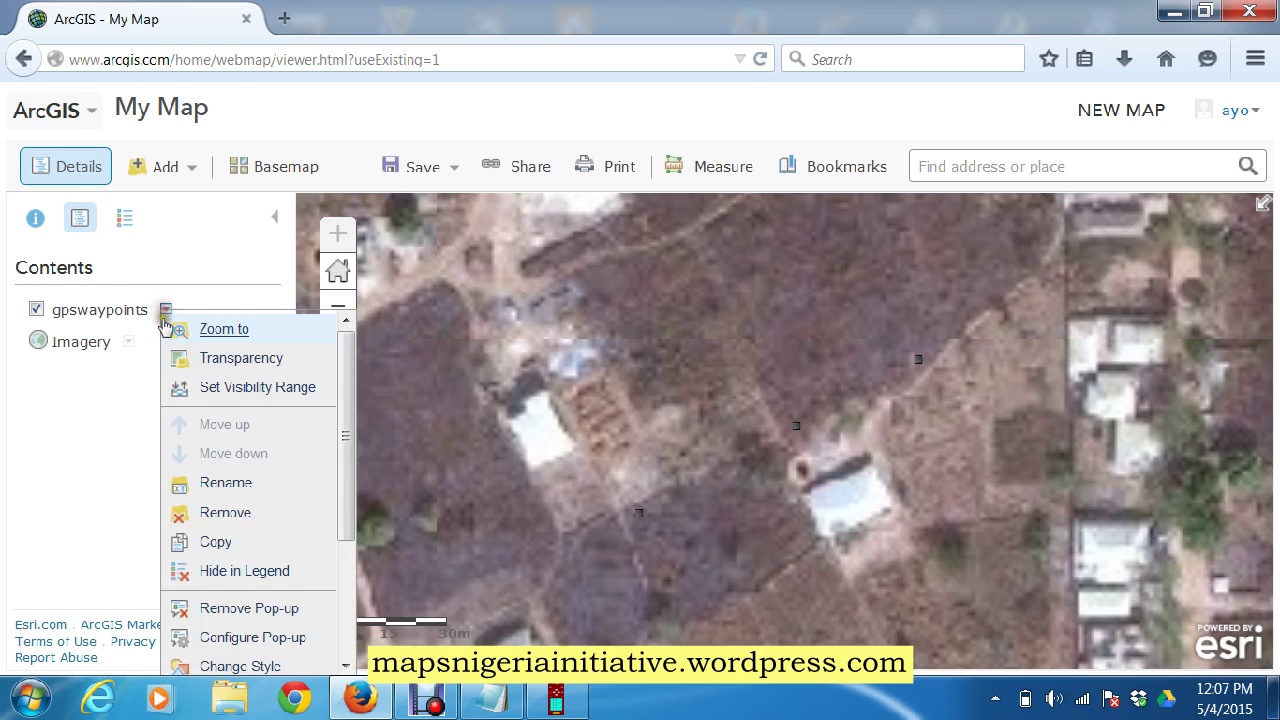
left_click(230, 647)
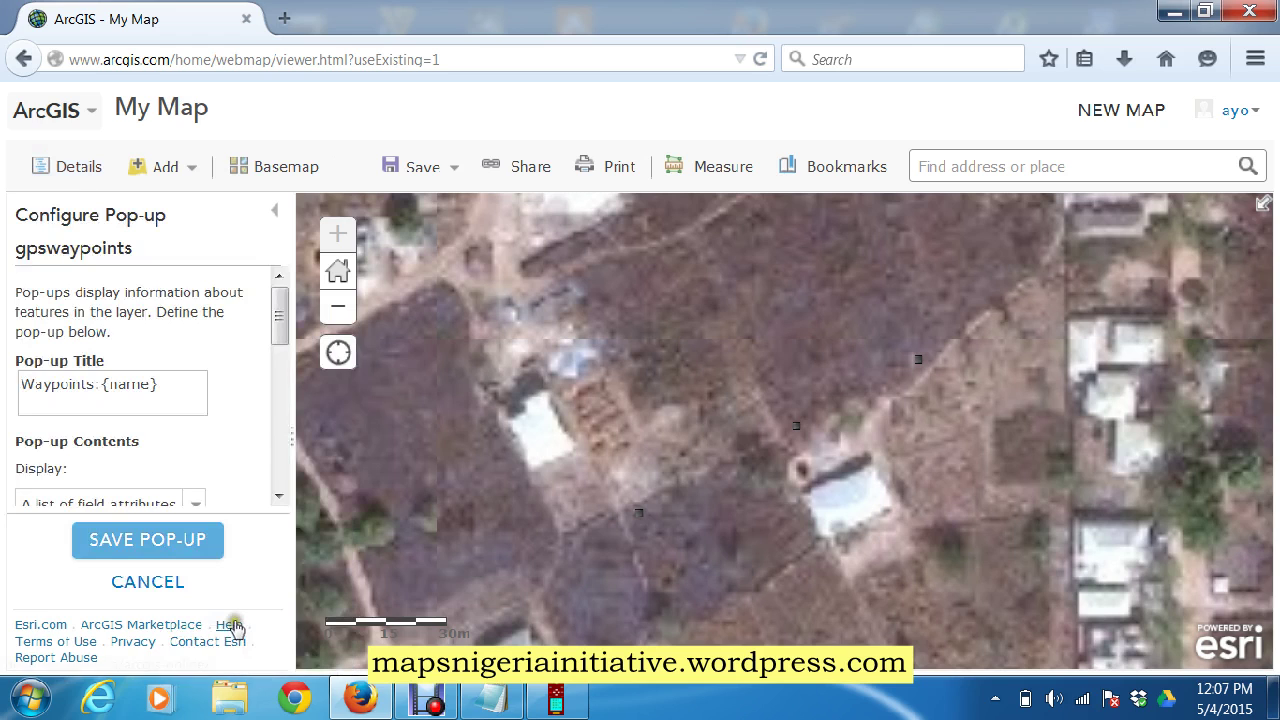
left_click(170, 388)
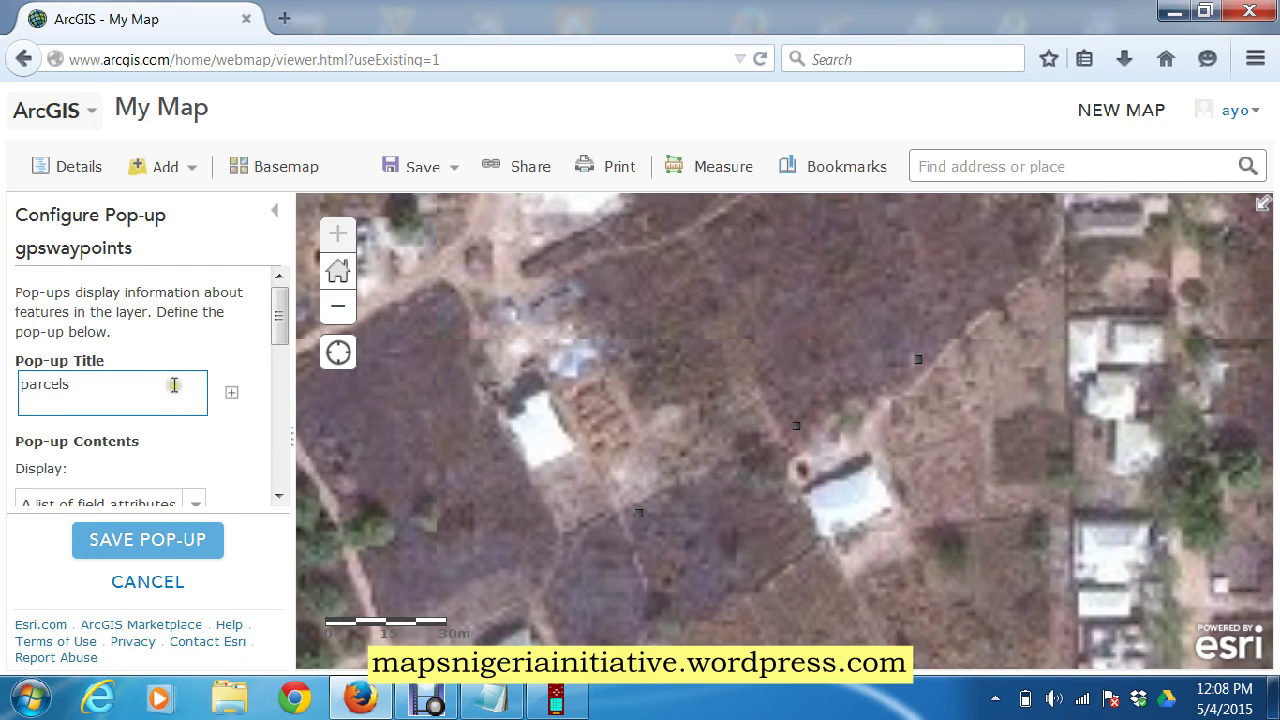
Review the field attributes listed for the pop-up and compare them with the B3 and B1 waypoint pop-ups on the map.
left_click(278, 497)
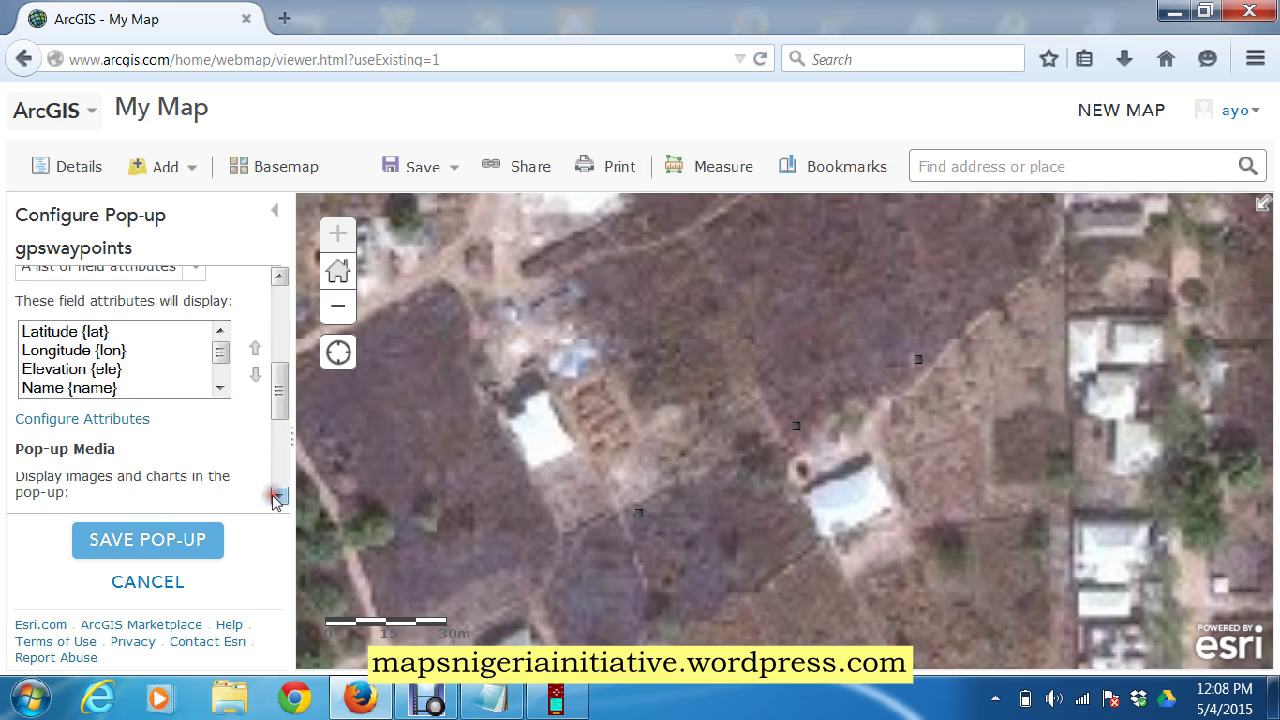
left_click(278, 497)
left_click(279, 276)
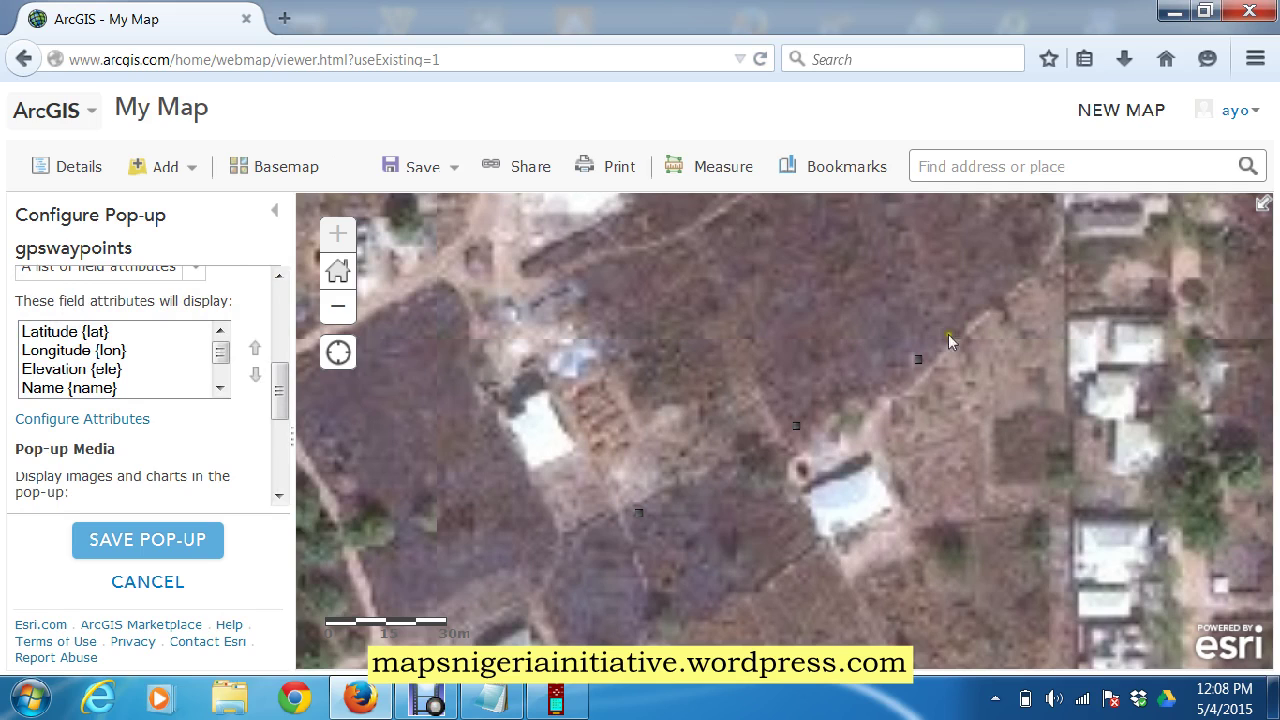
left_click(919, 359)
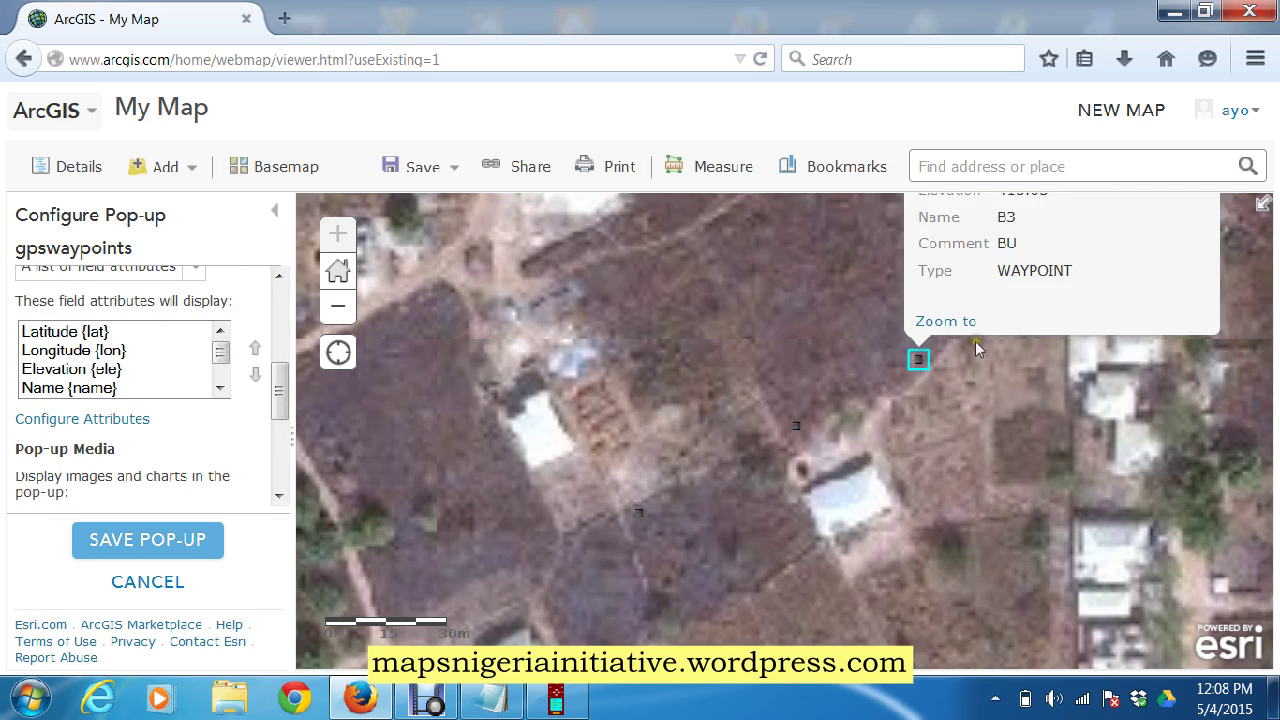
left_click(637, 513)
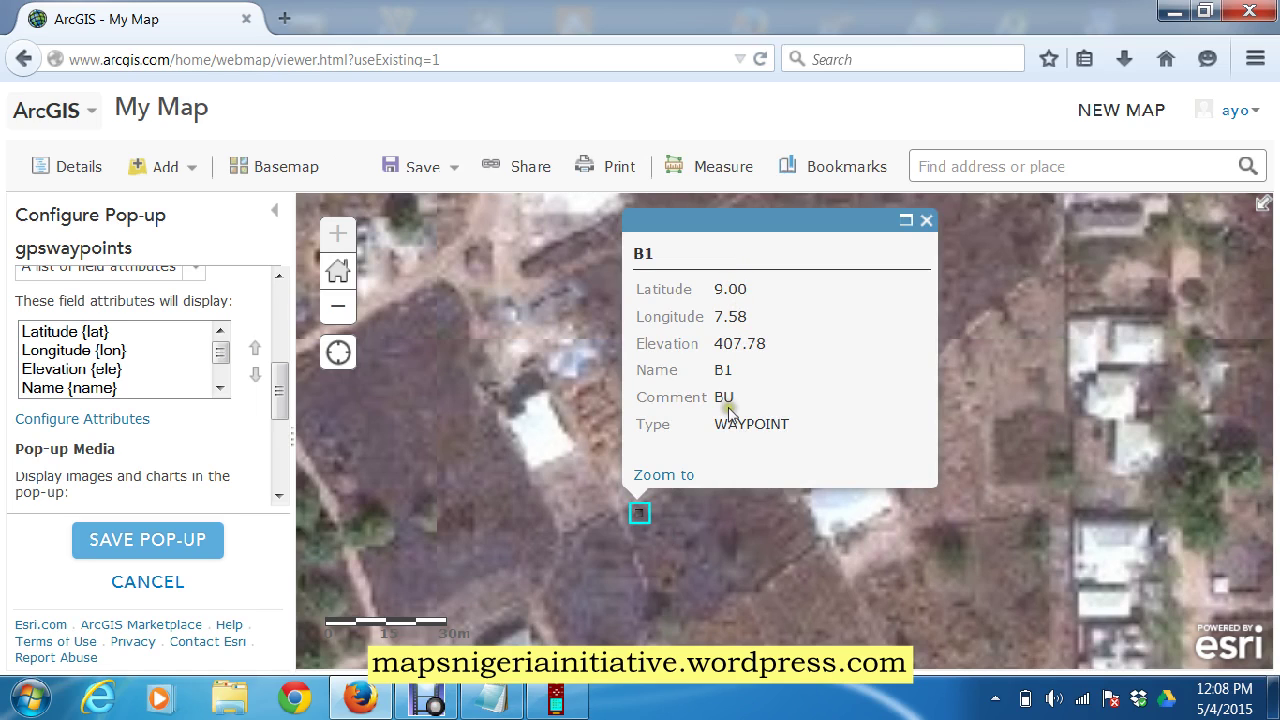
left_click(926, 221)
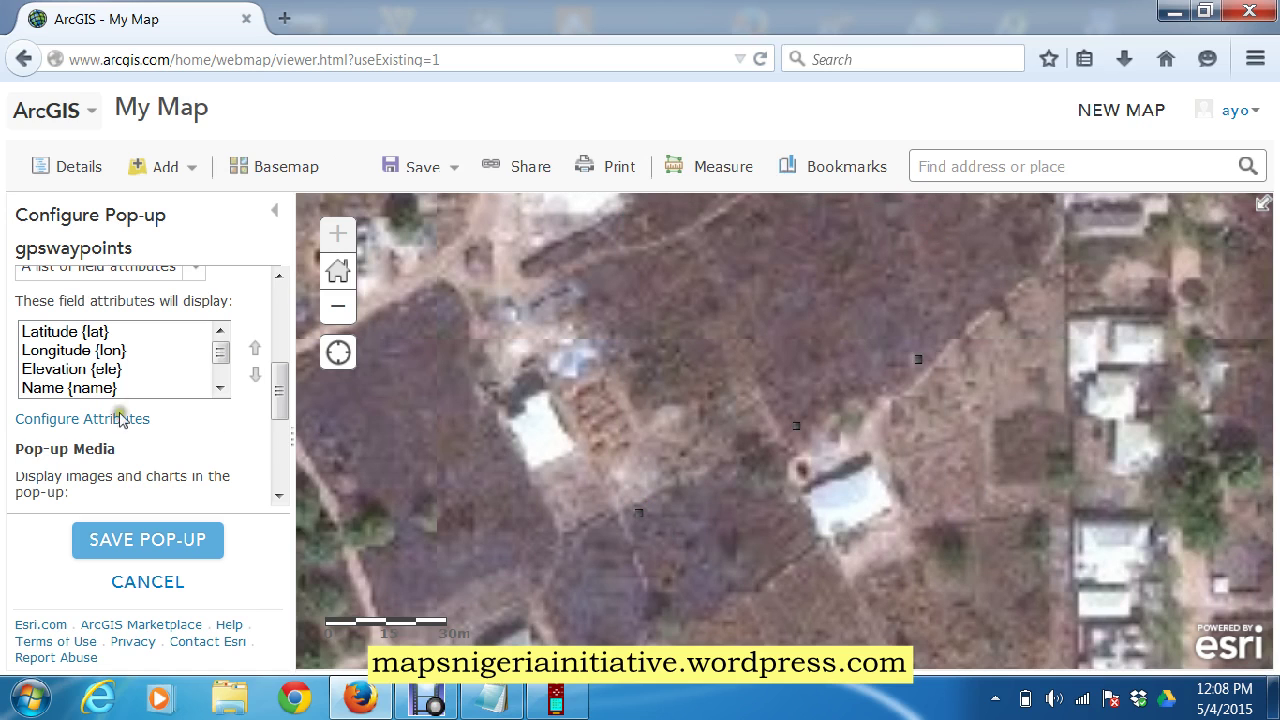
Configure the pop-up attributes to hide the Latitude, Longitude, Comment and Type fields.
left_click(115, 418)
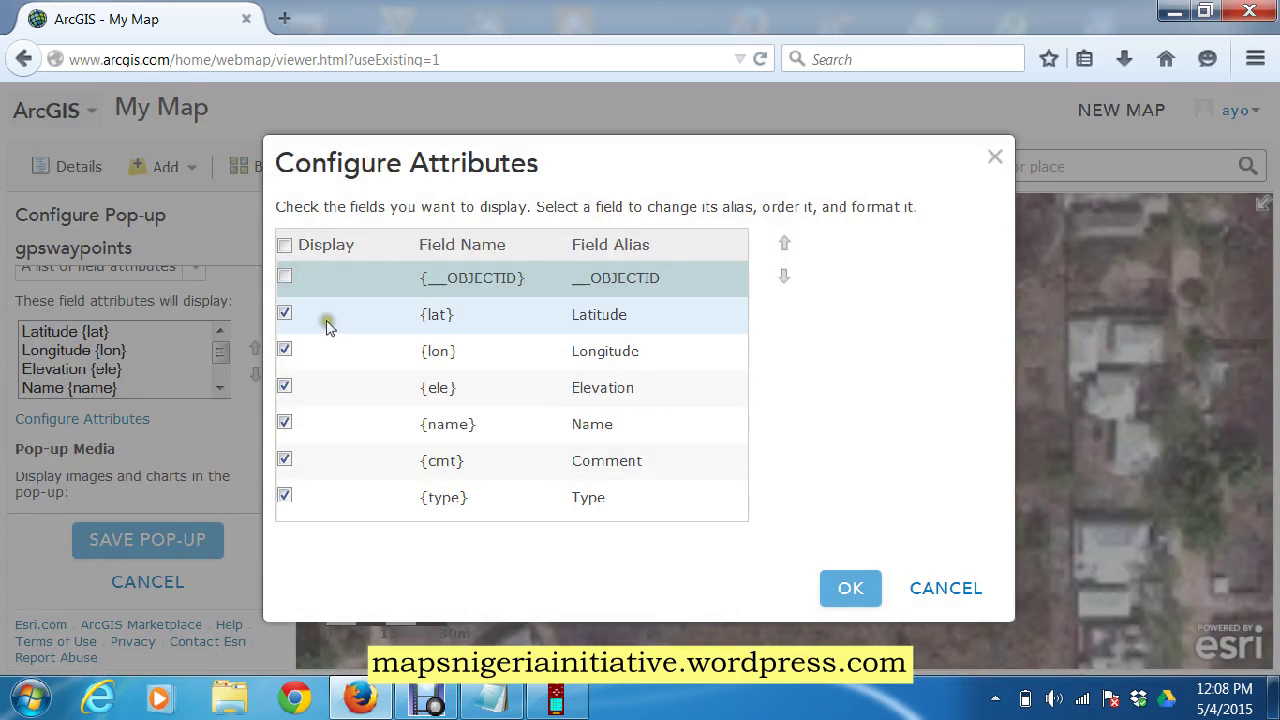
left_click(284, 313)
left_click(286, 349)
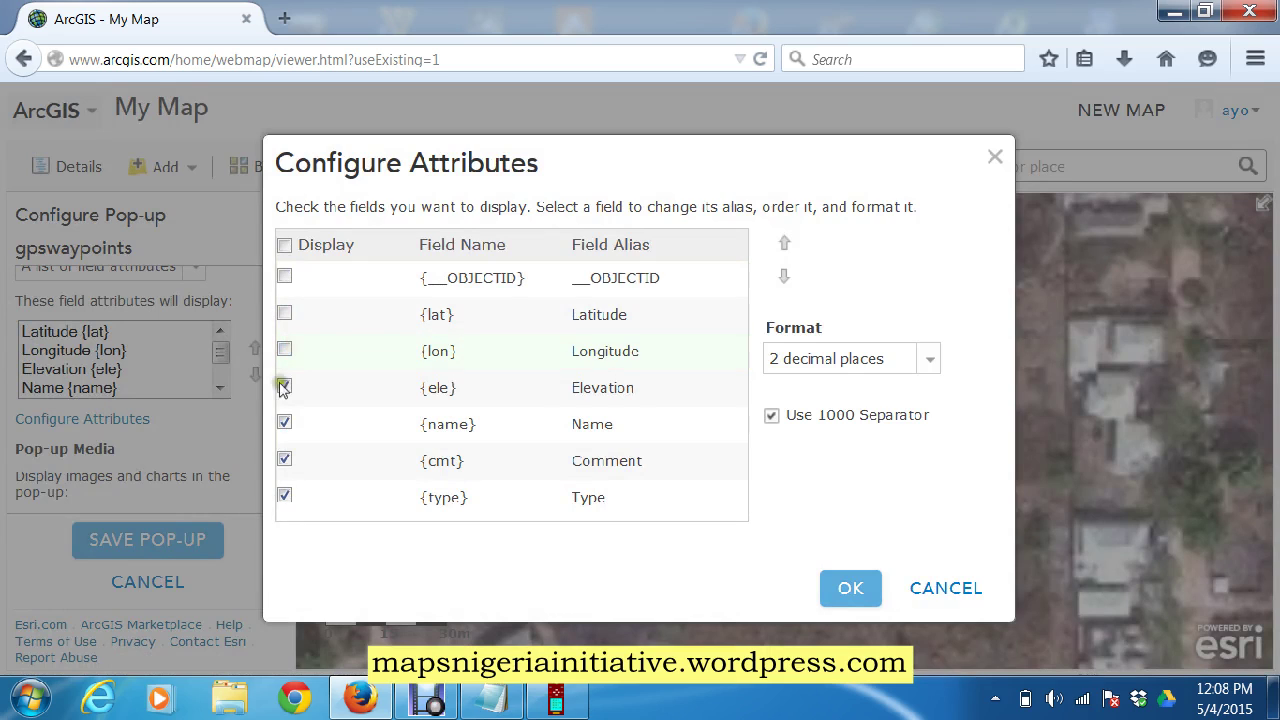
left_click(285, 461)
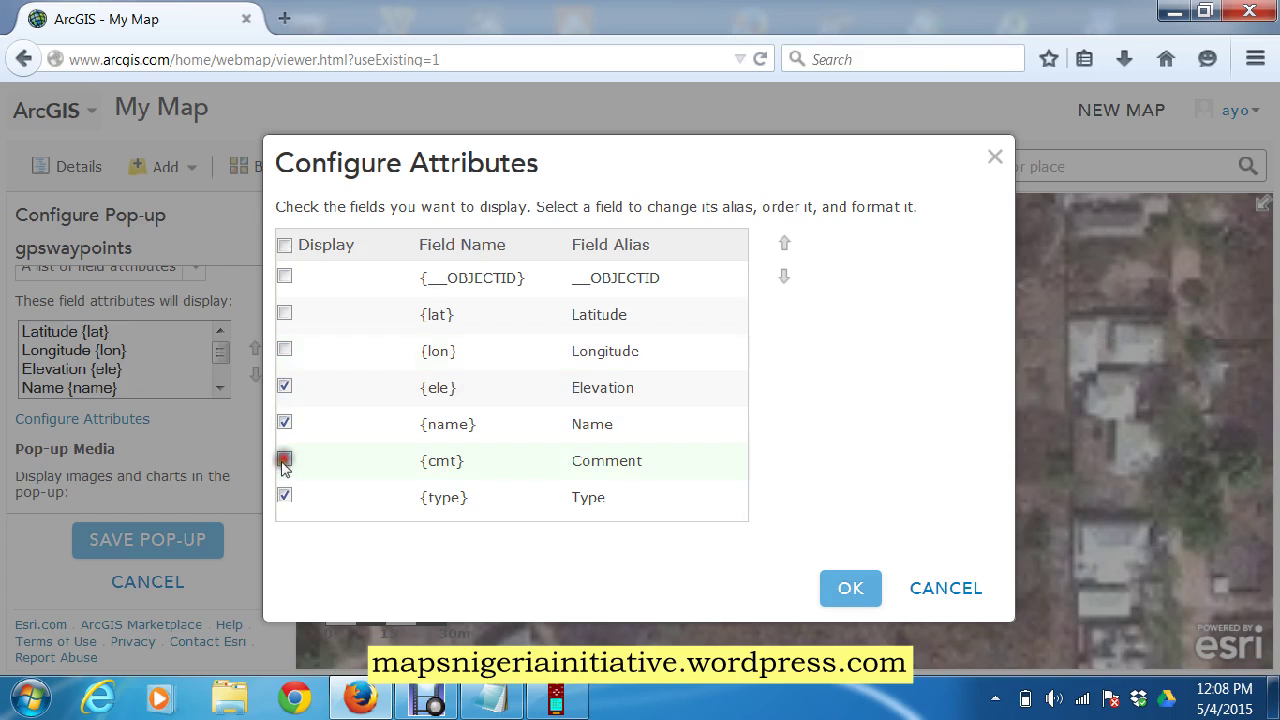
left_click(284, 497)
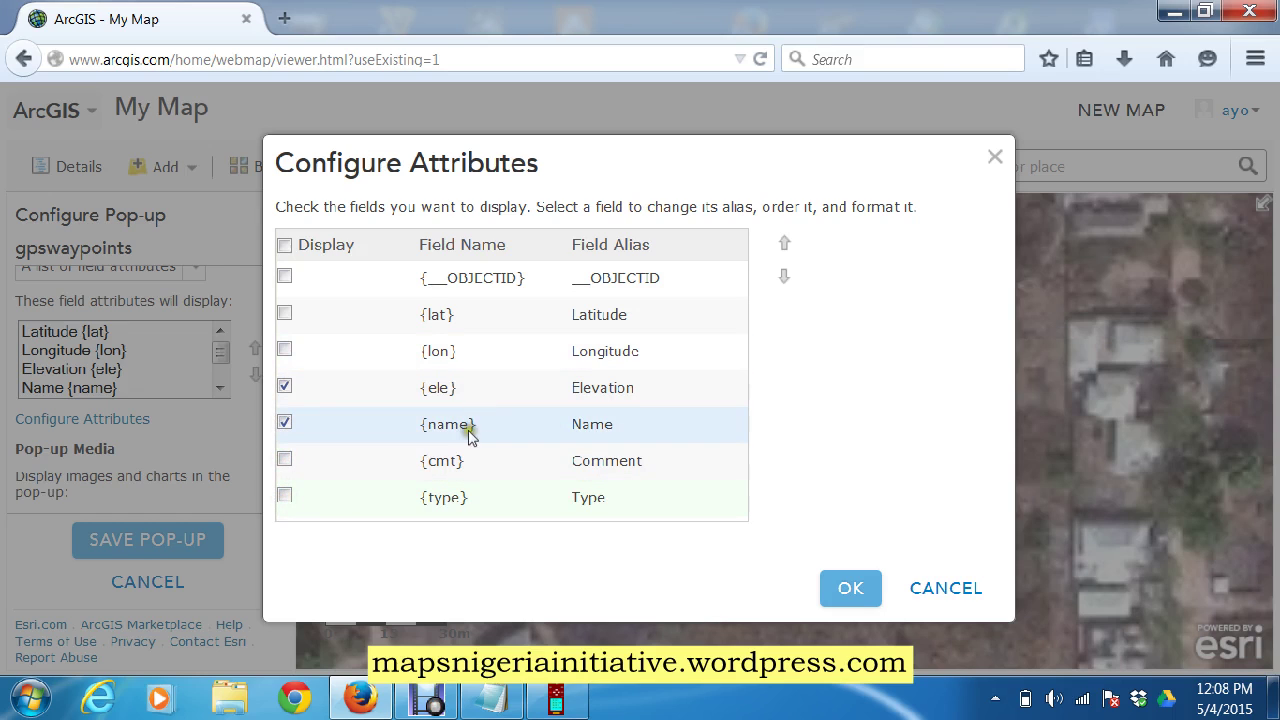
Move the Name field up two places, above Longitude and Elevation, and apply the attribute configuration.
left_click(538, 426)
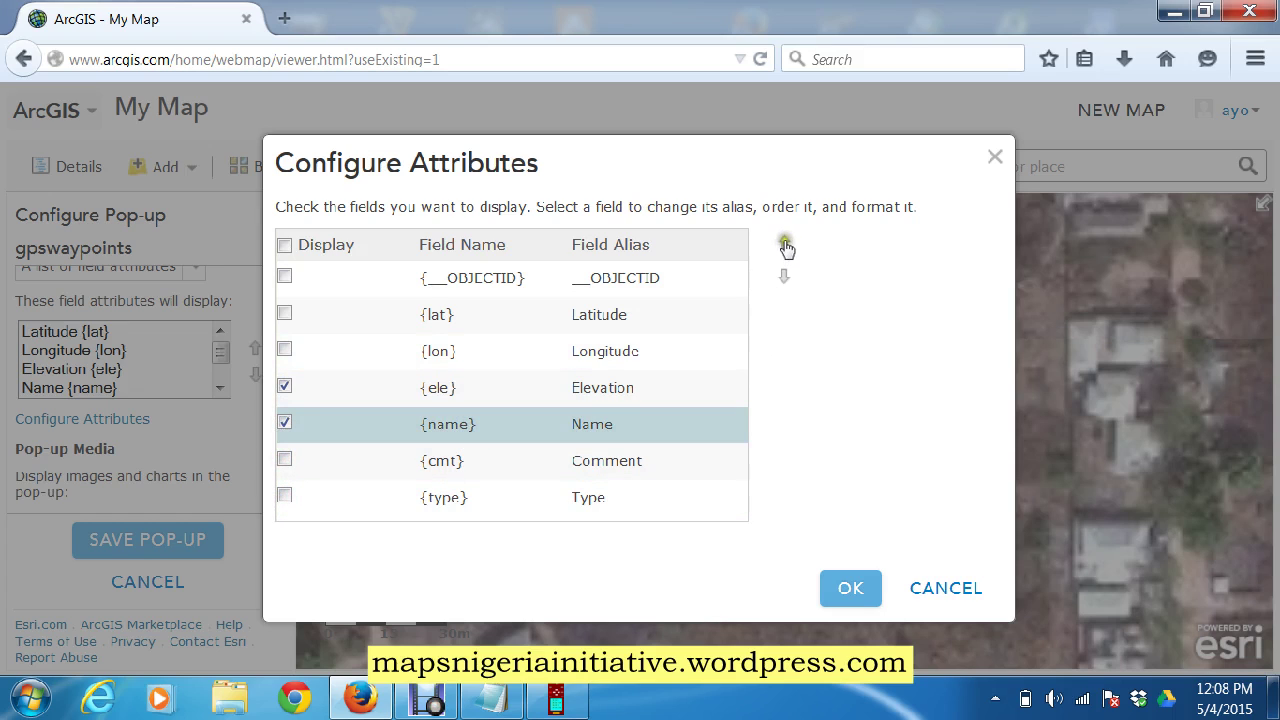
left_click(785, 245)
left_click(785, 245)
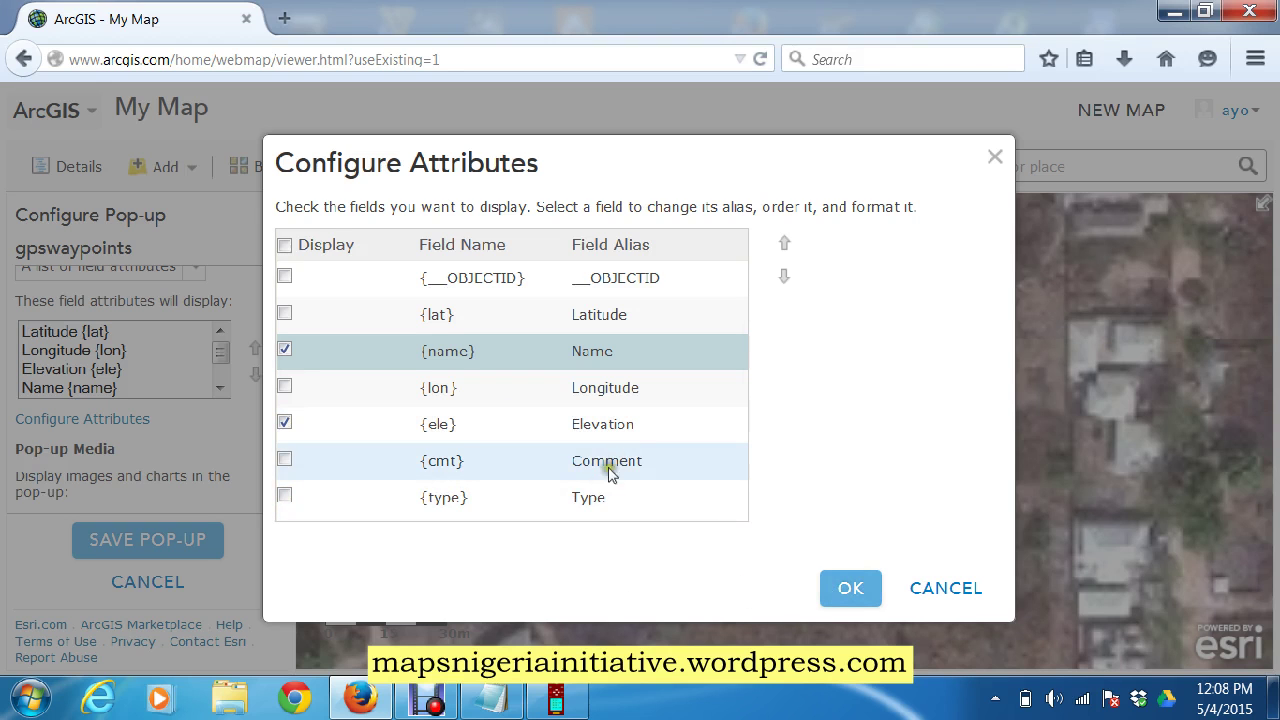
left_click(845, 590)
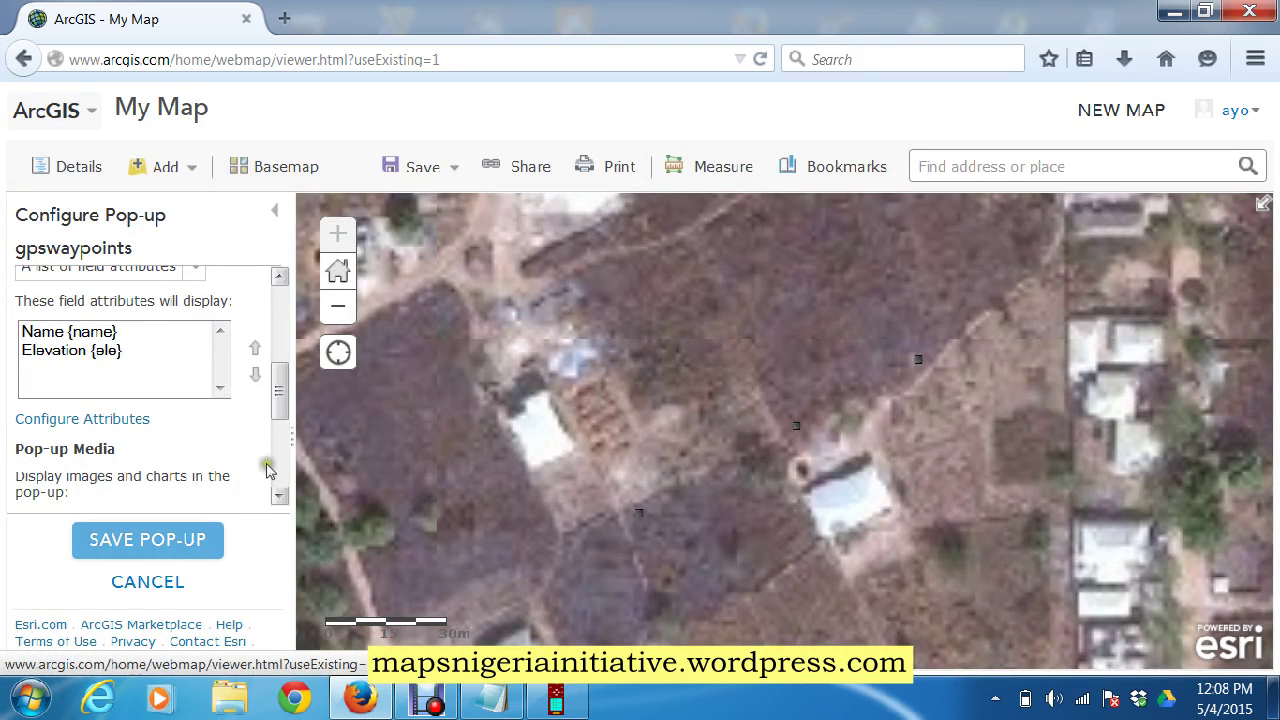
Add an image to the pop-up media and title it "building".
scroll(266, 497, "down", 3)
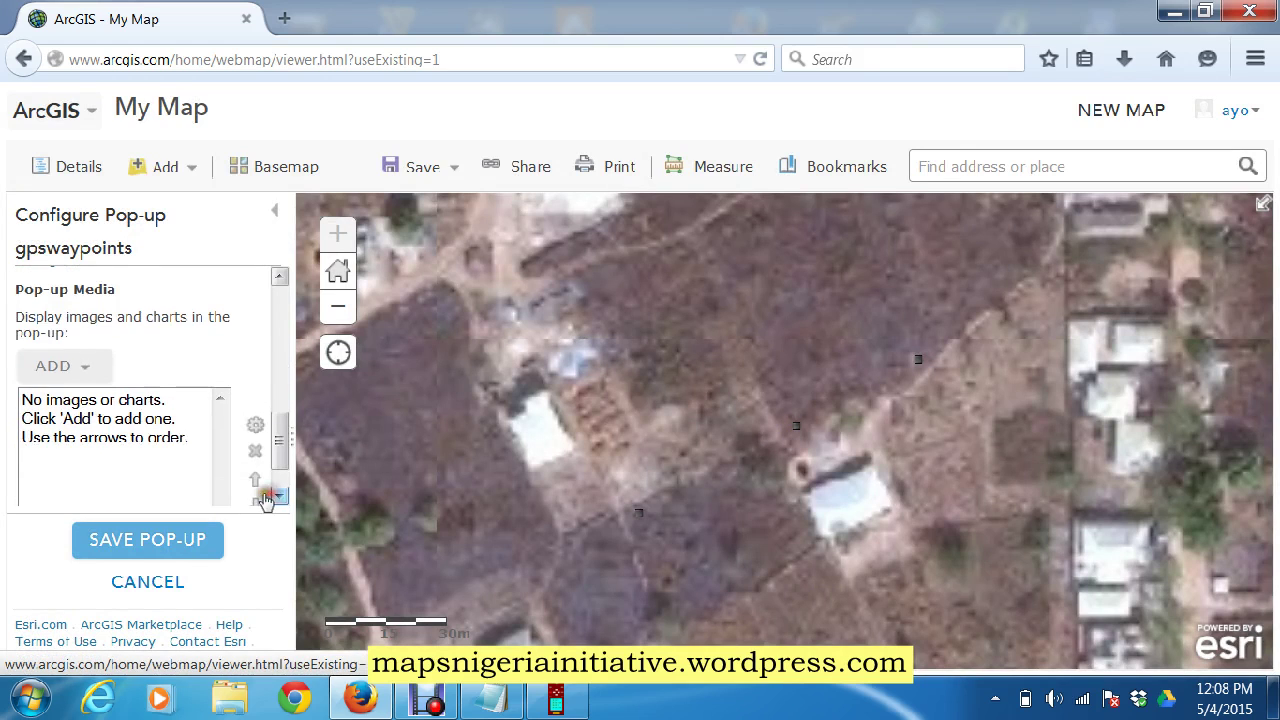
left_click(75, 366)
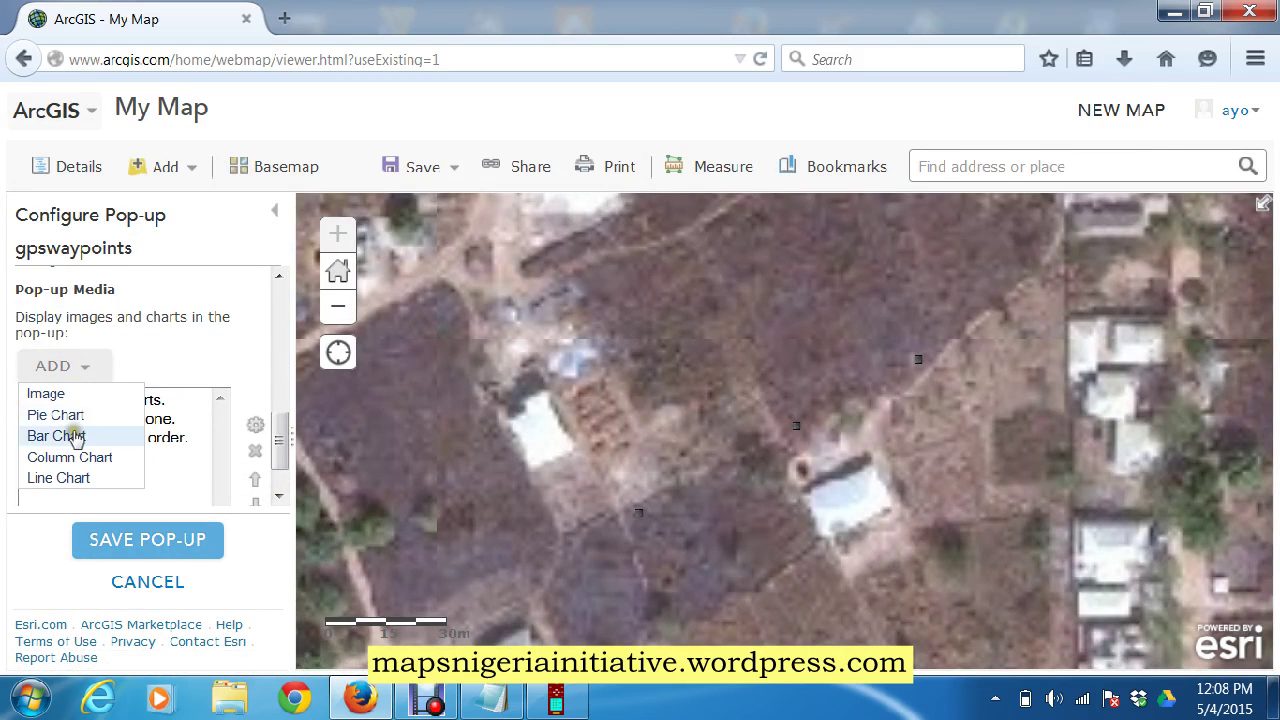
left_click(77, 401)
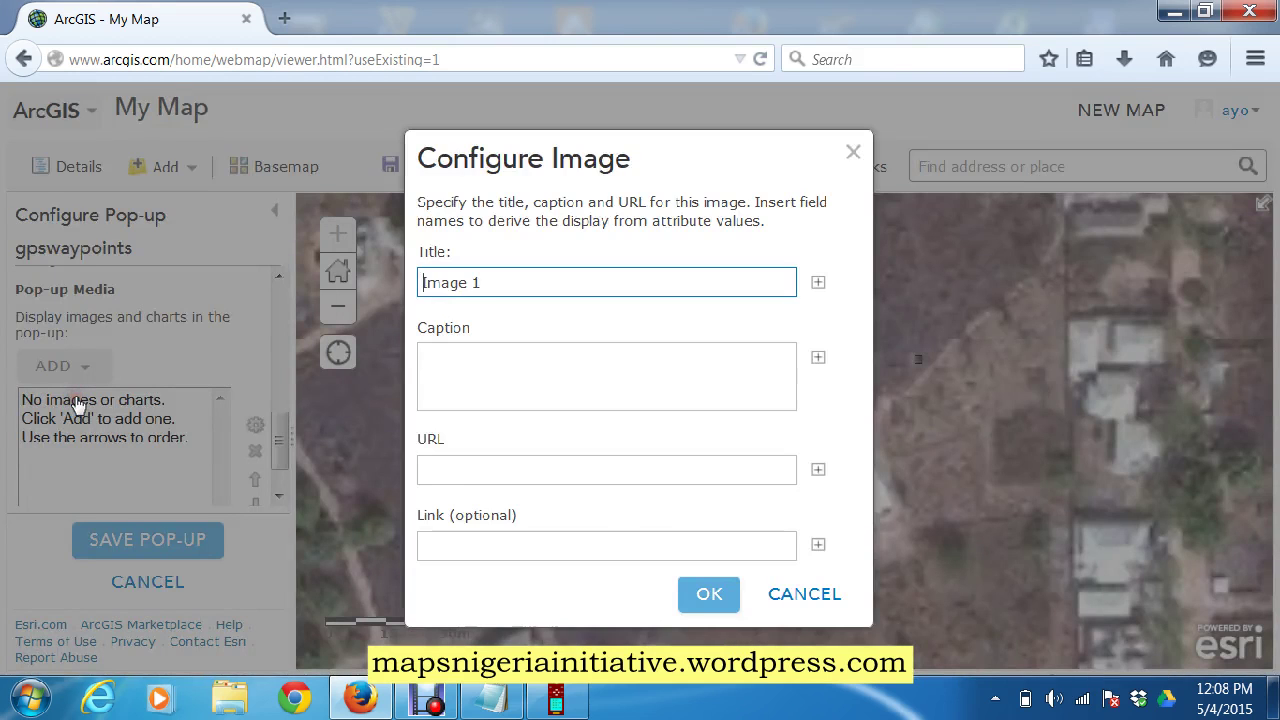
left_click(557, 284)
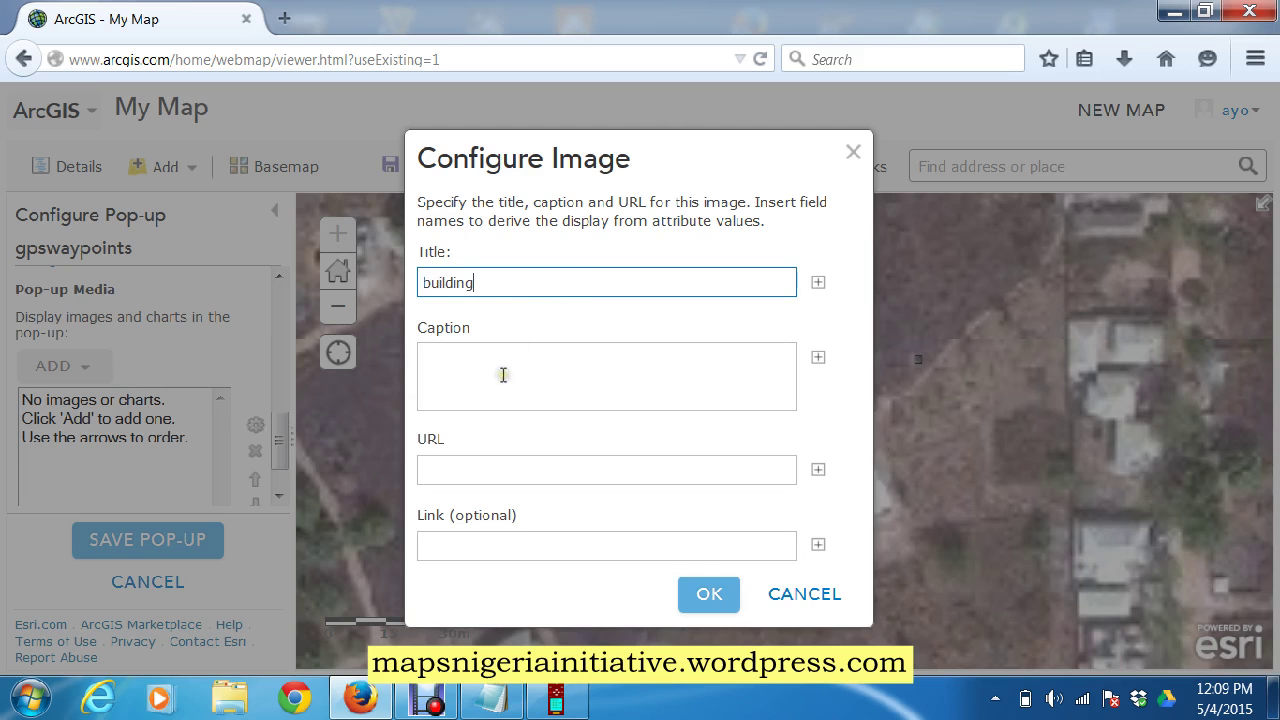
Copy the image address from the Notepad file, paste it as the building image's URL in ArcGIS Online and confirm the image.
left_click(433, 465)
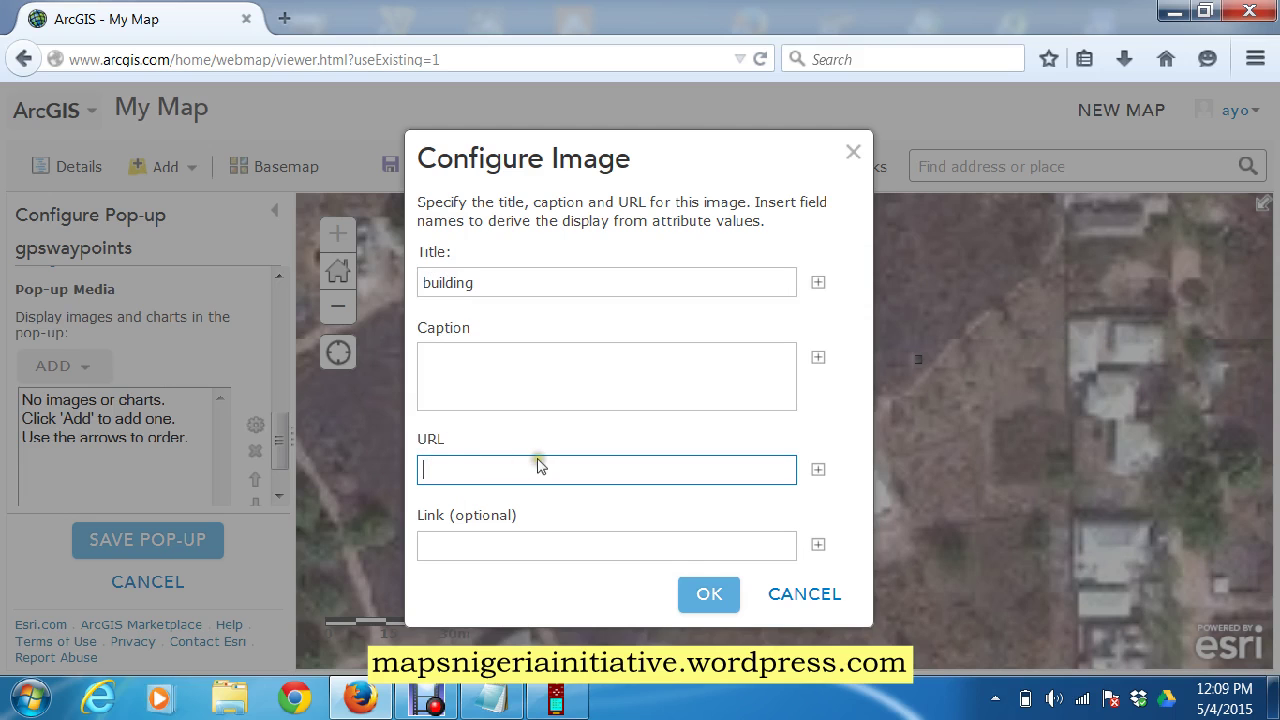
left_click(497, 698)
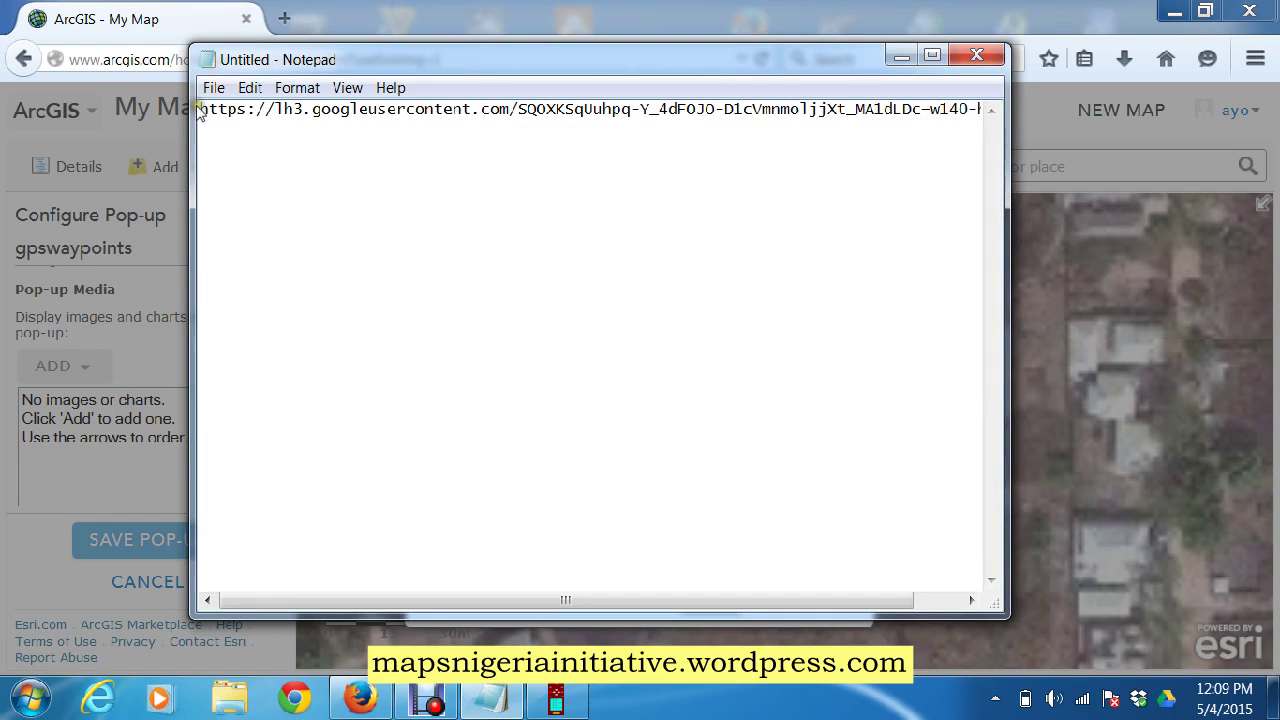
left_click_drag(199, 110, 1068, 142)
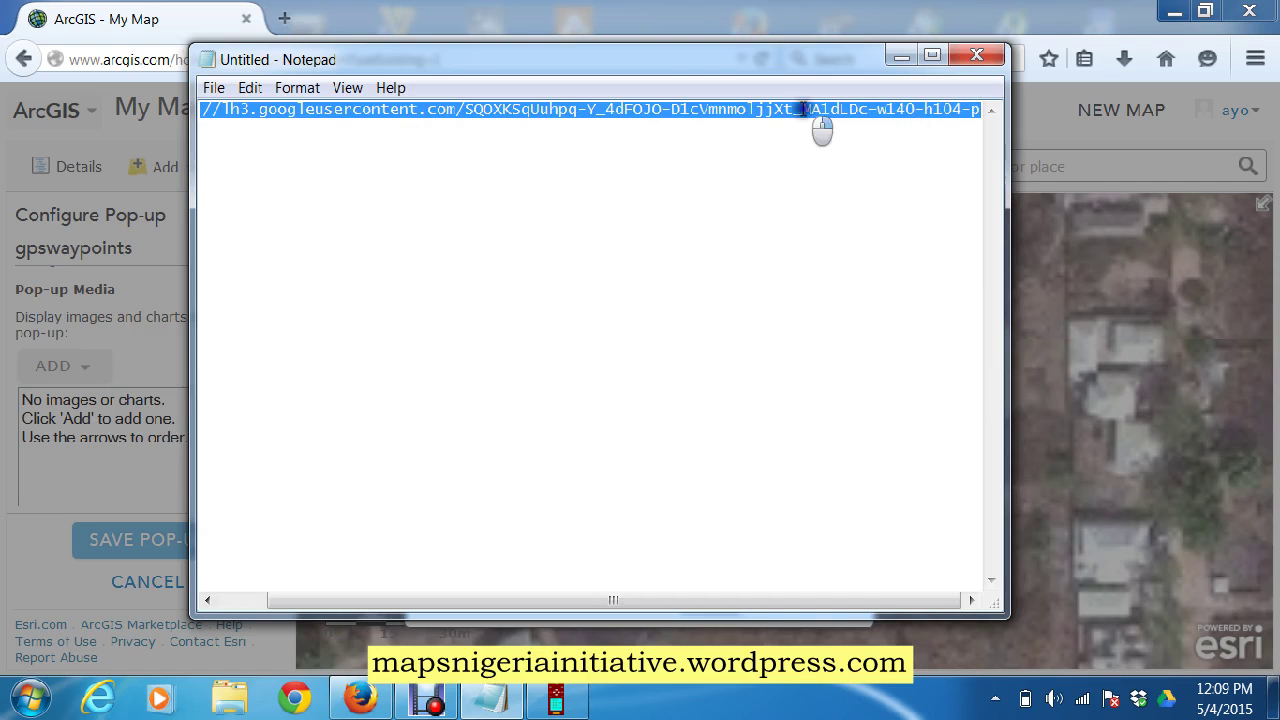
right_click(805, 110)
left_click(855, 178)
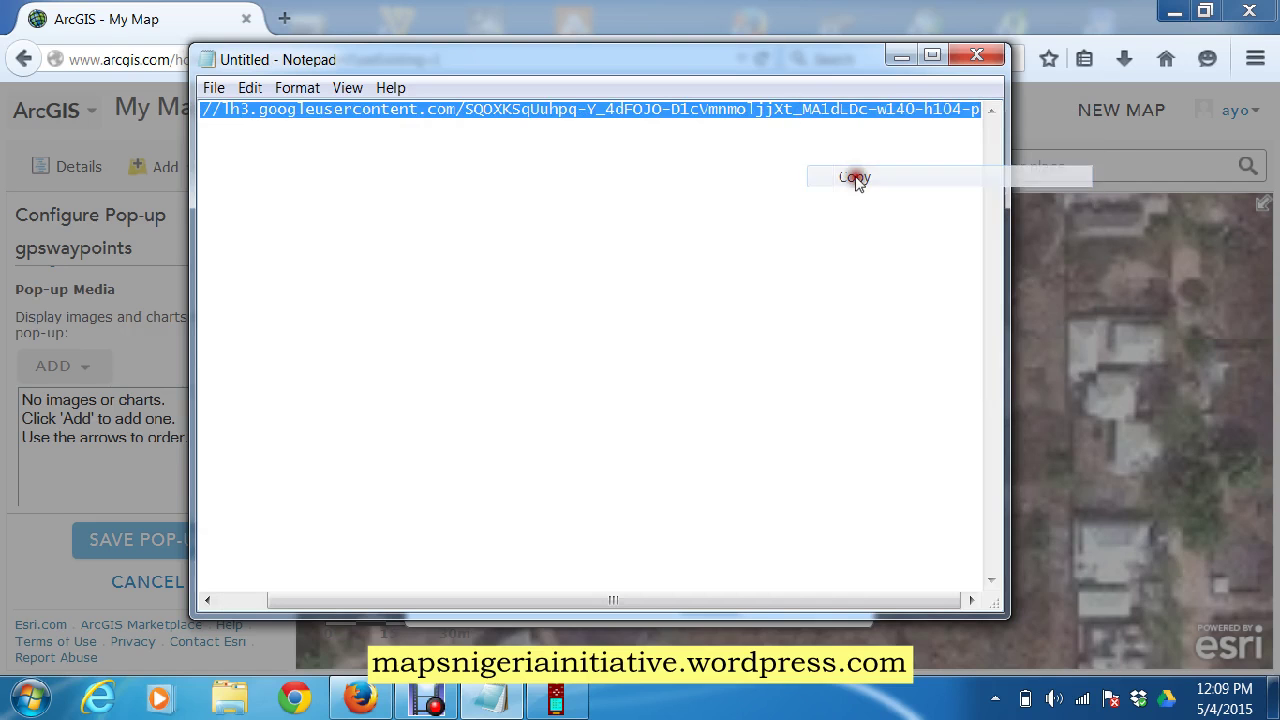
left_click(901, 55)
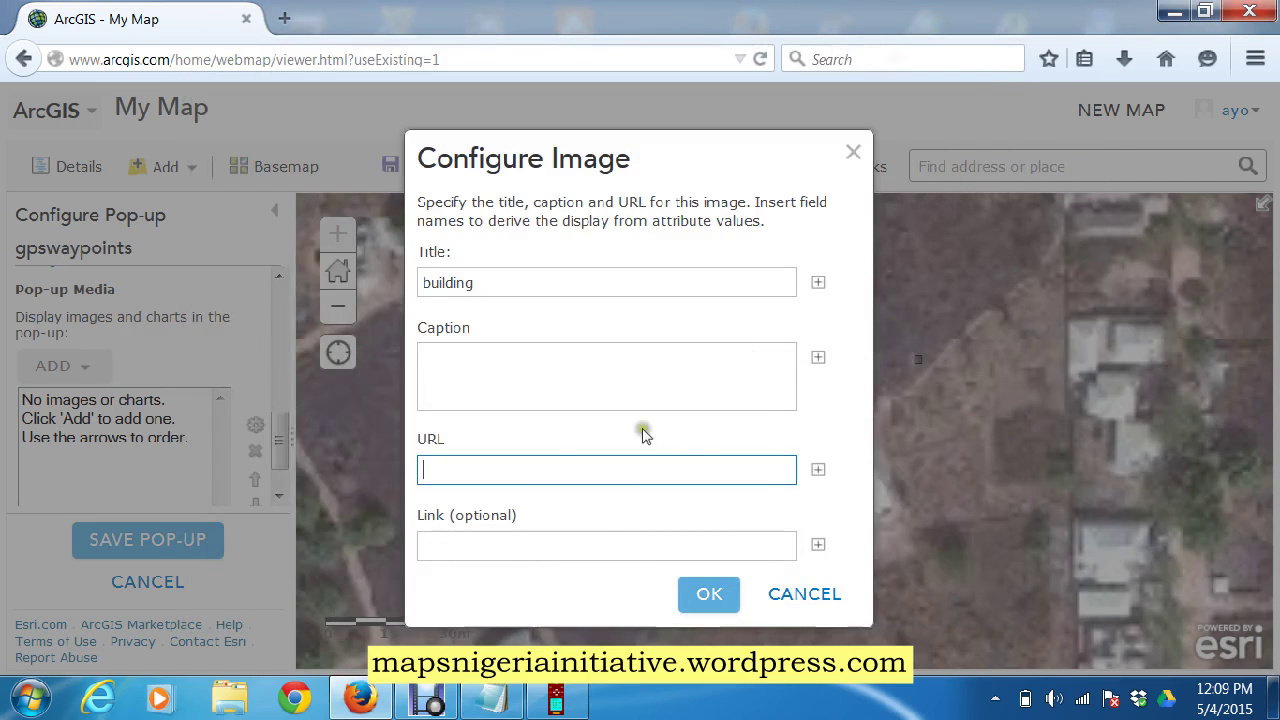
right_click(542, 468)
left_click(596, 556)
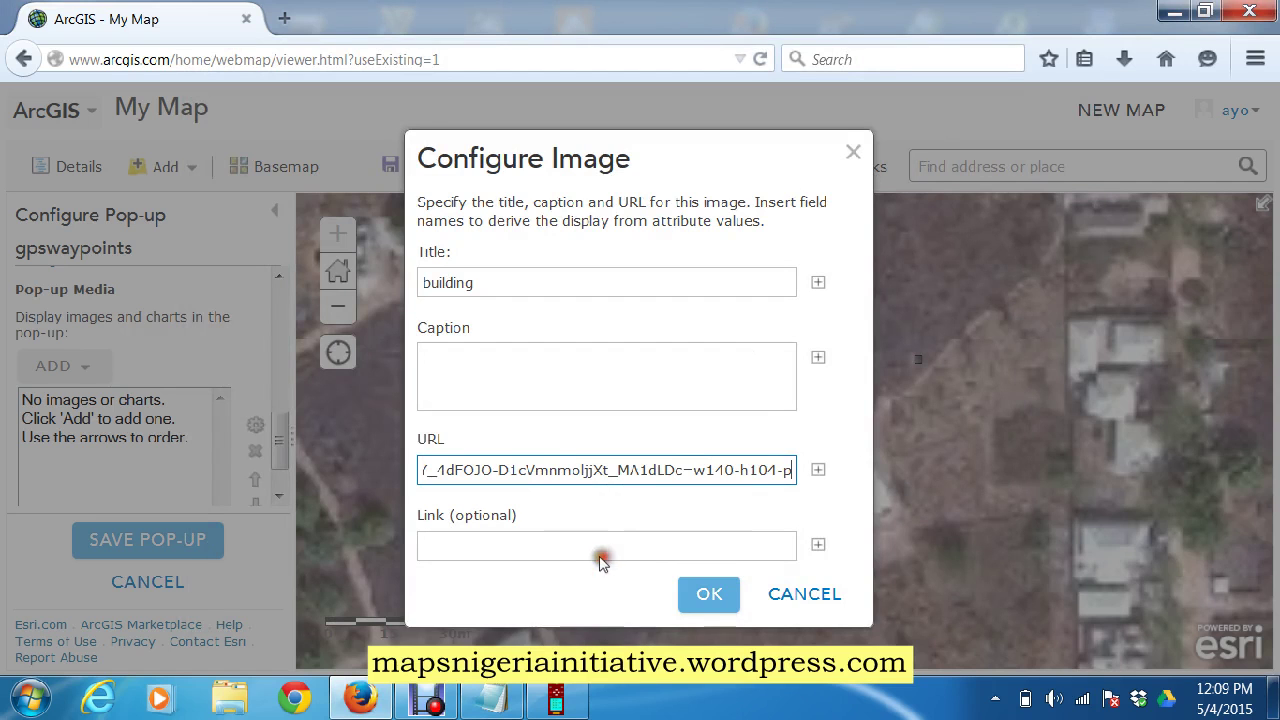
left_click(711, 592)
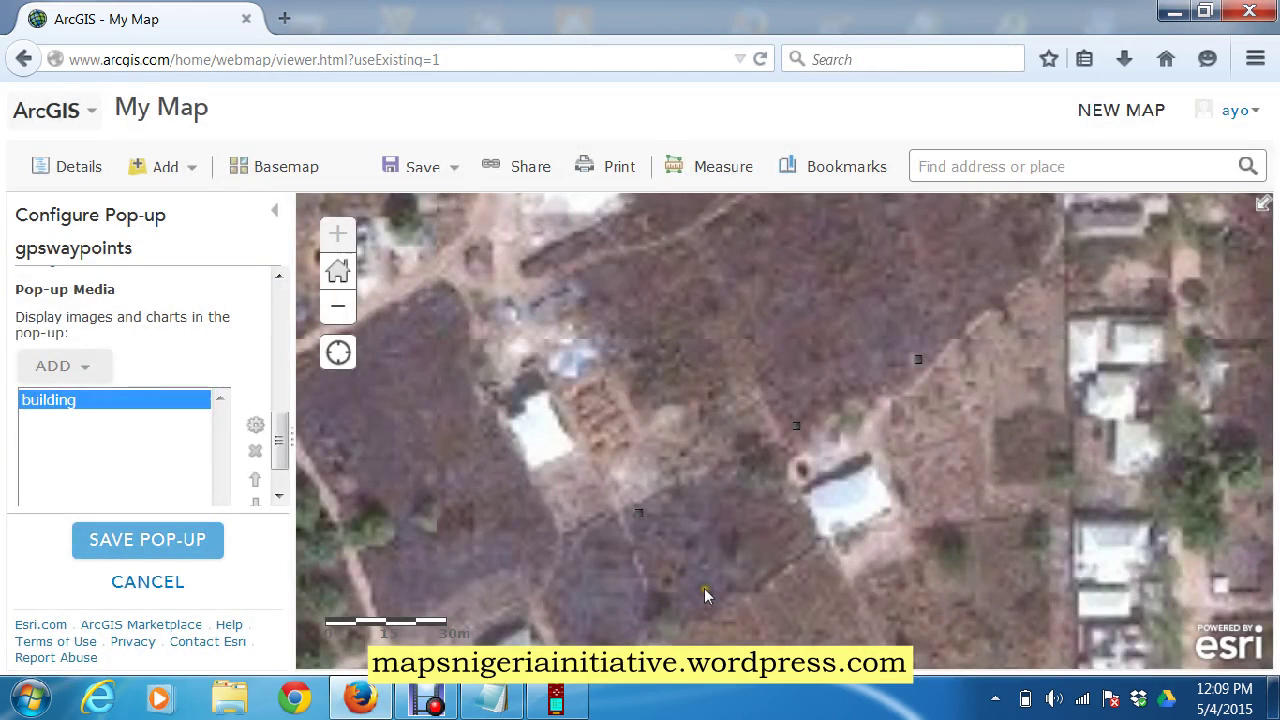
left_click(279, 493)
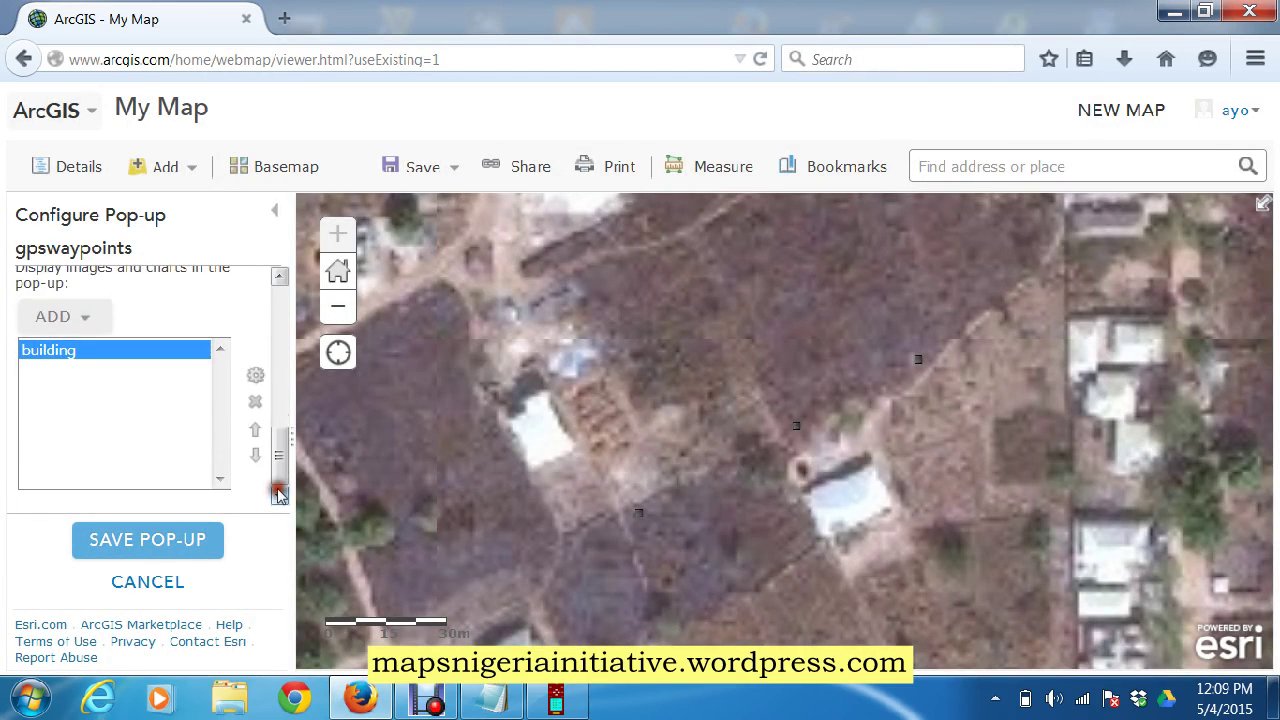
Save the gpswaypoints pop-up configuration and check the pop-up of the middle waypoint on the map.
left_click(201, 541)
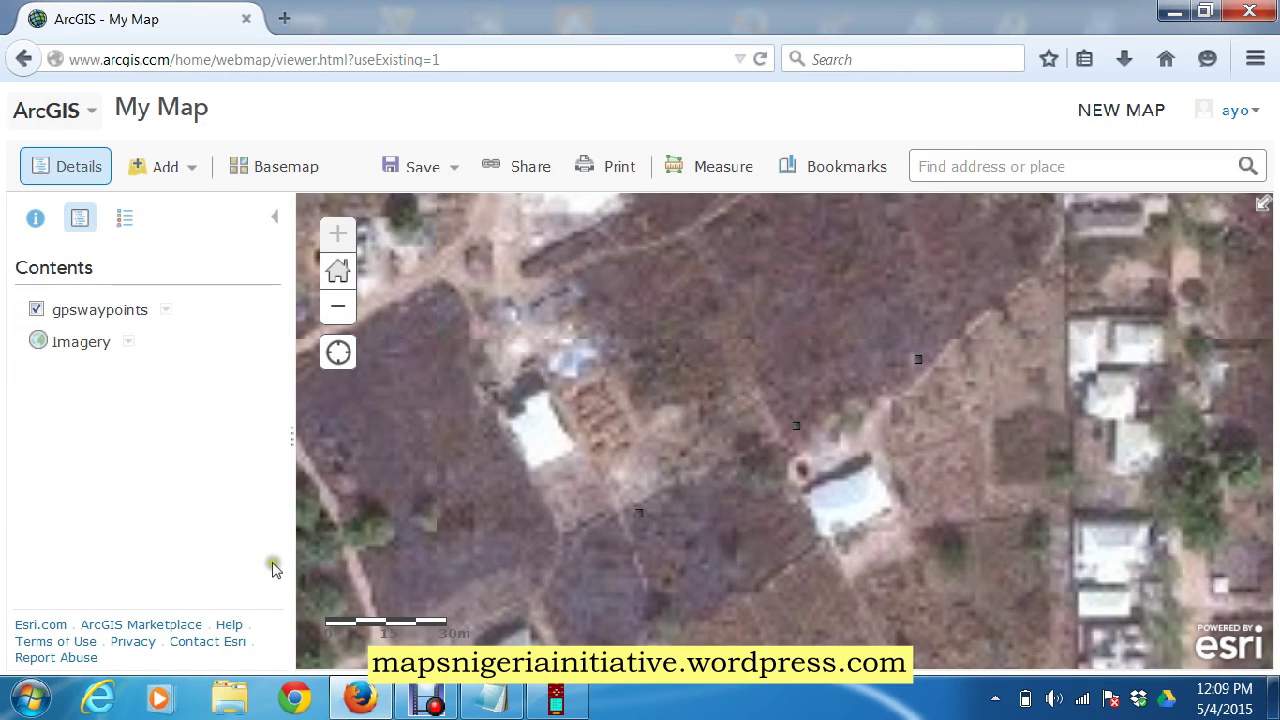
left_click(795, 425)
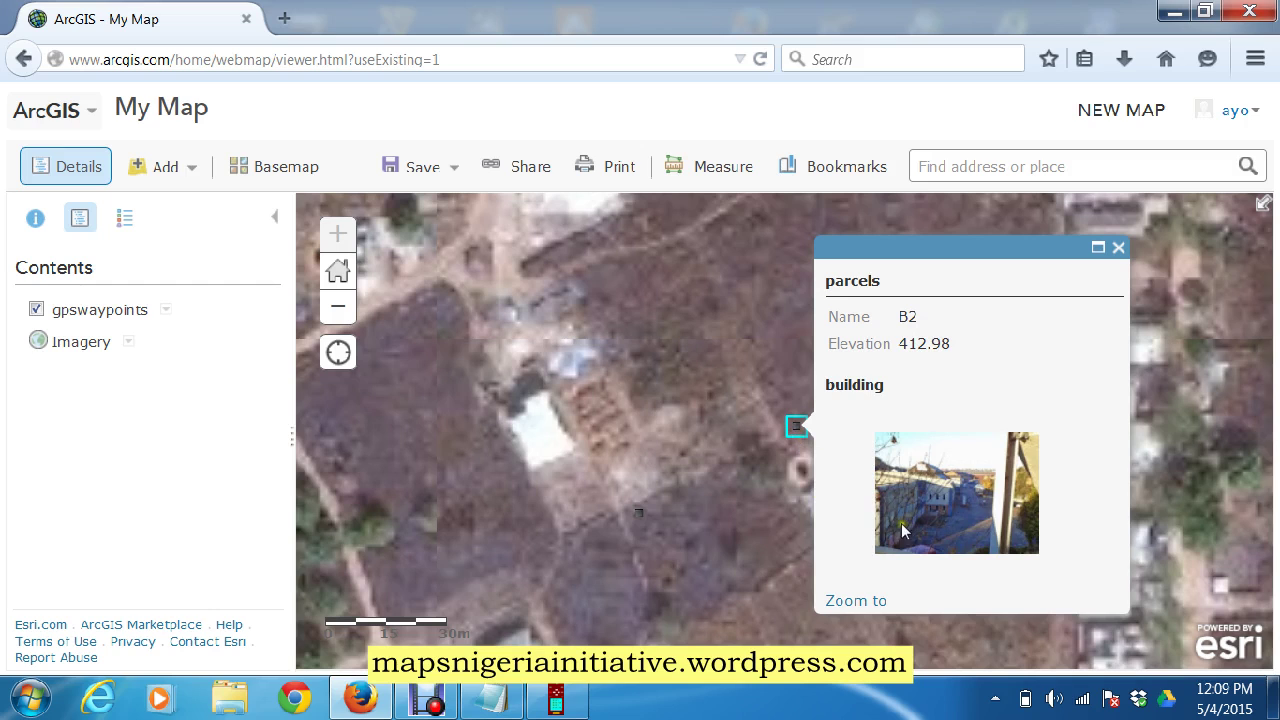
left_click(1118, 248)
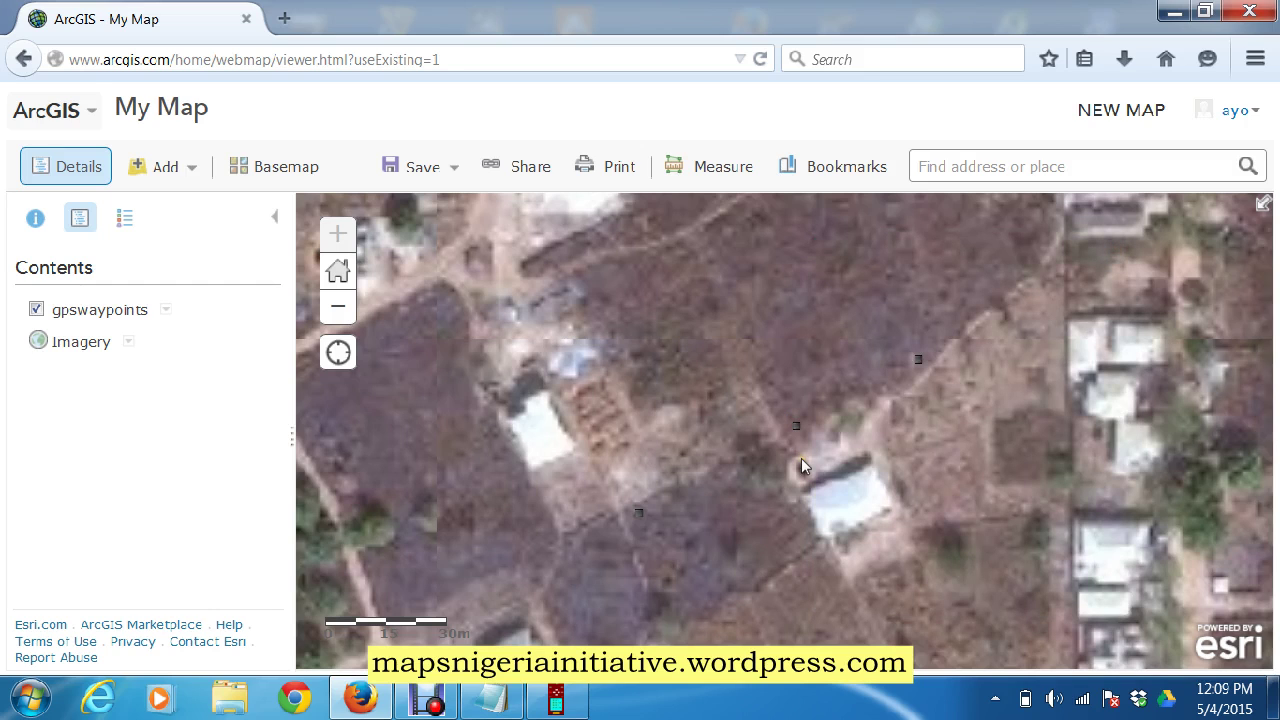
Start changing the style of the gpswaypoints layer and open the options of the Location (Single symbol) drawing style.
left_click(165, 309)
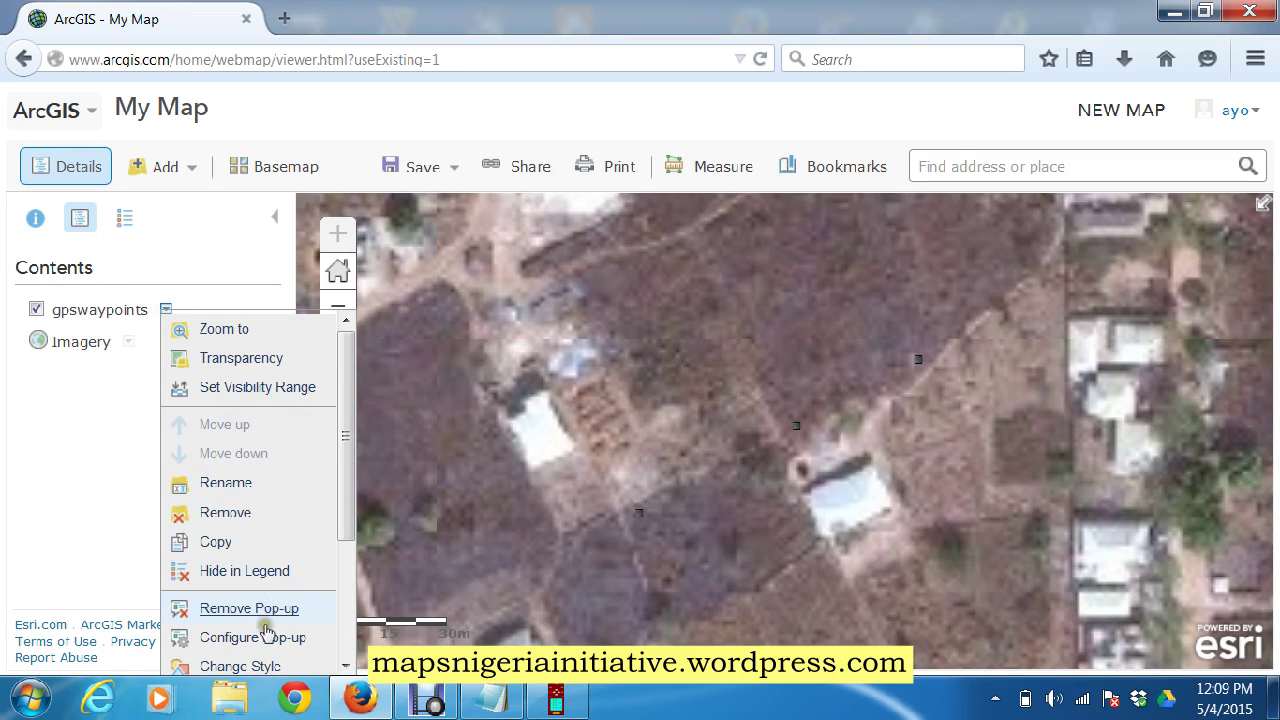
left_click(240, 666)
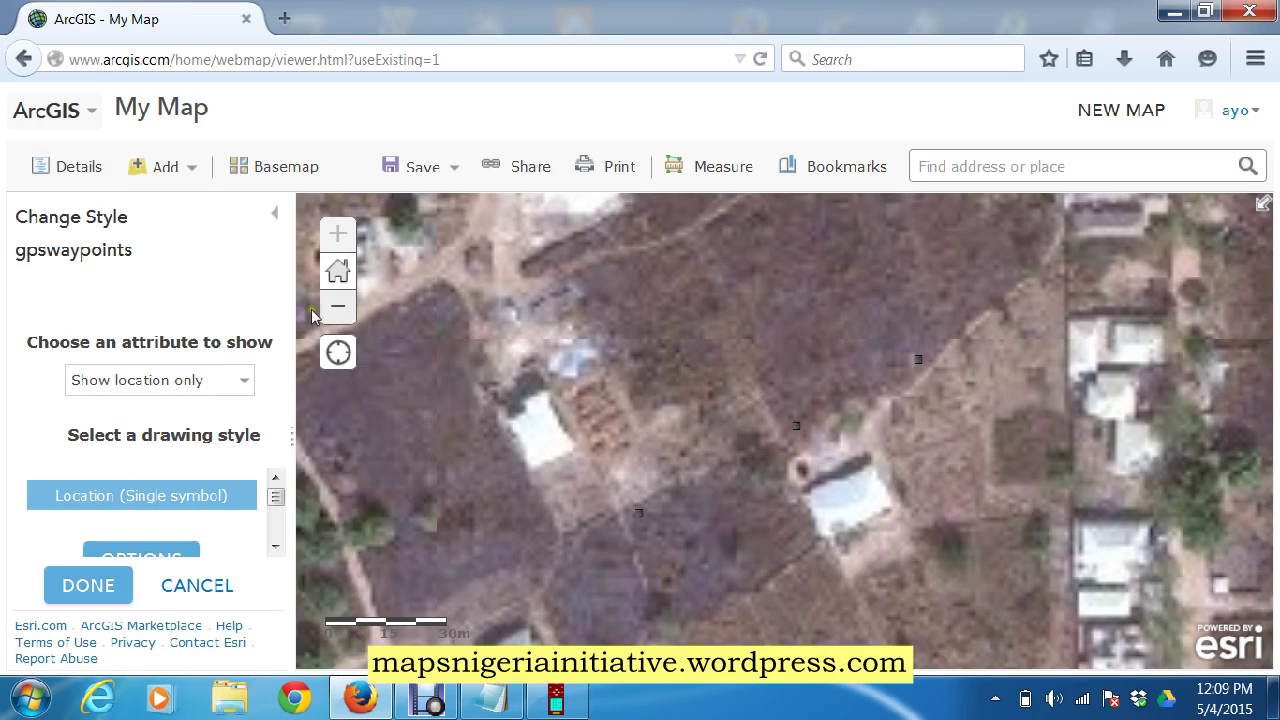
left_click(274, 547)
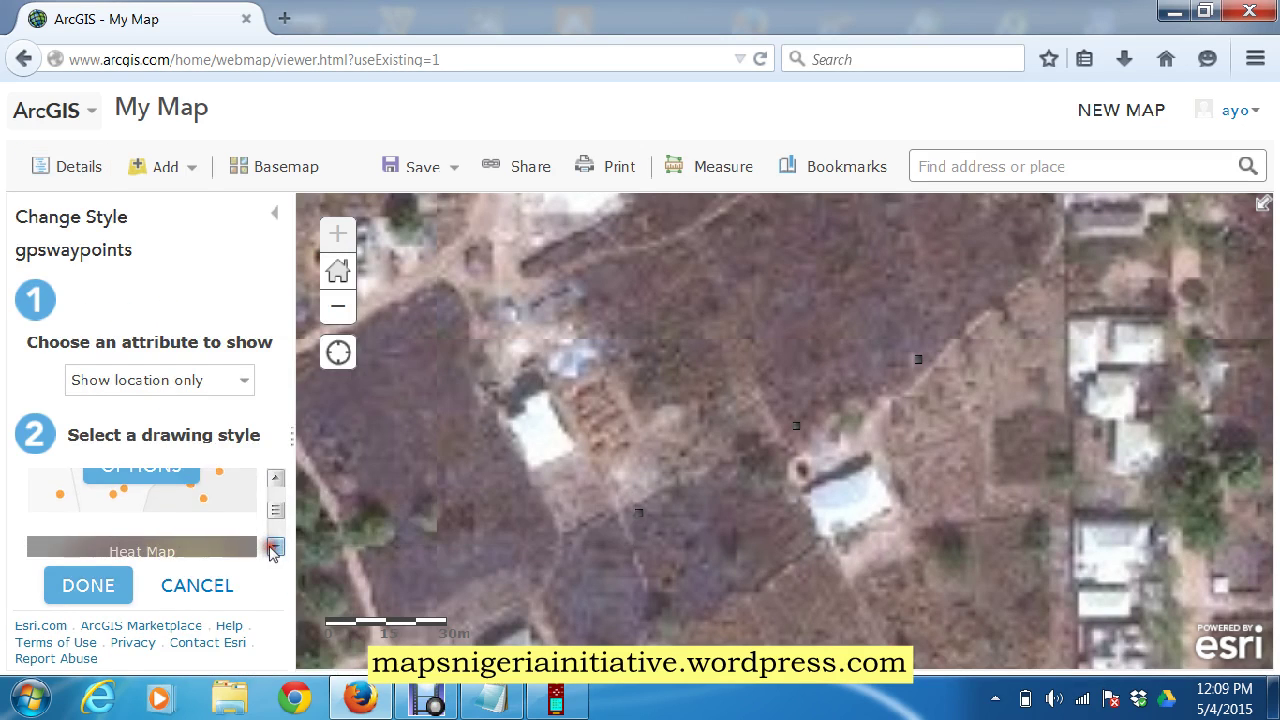
left_click(275, 478)
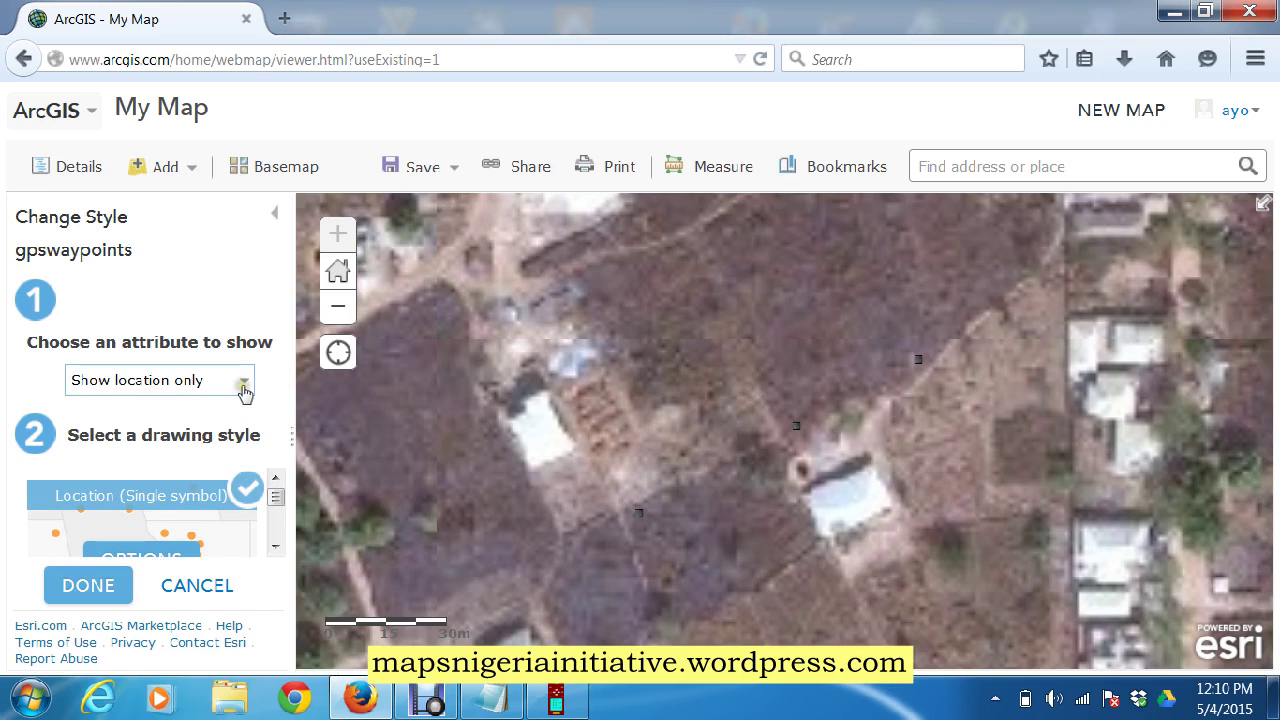
left_click(274, 547)
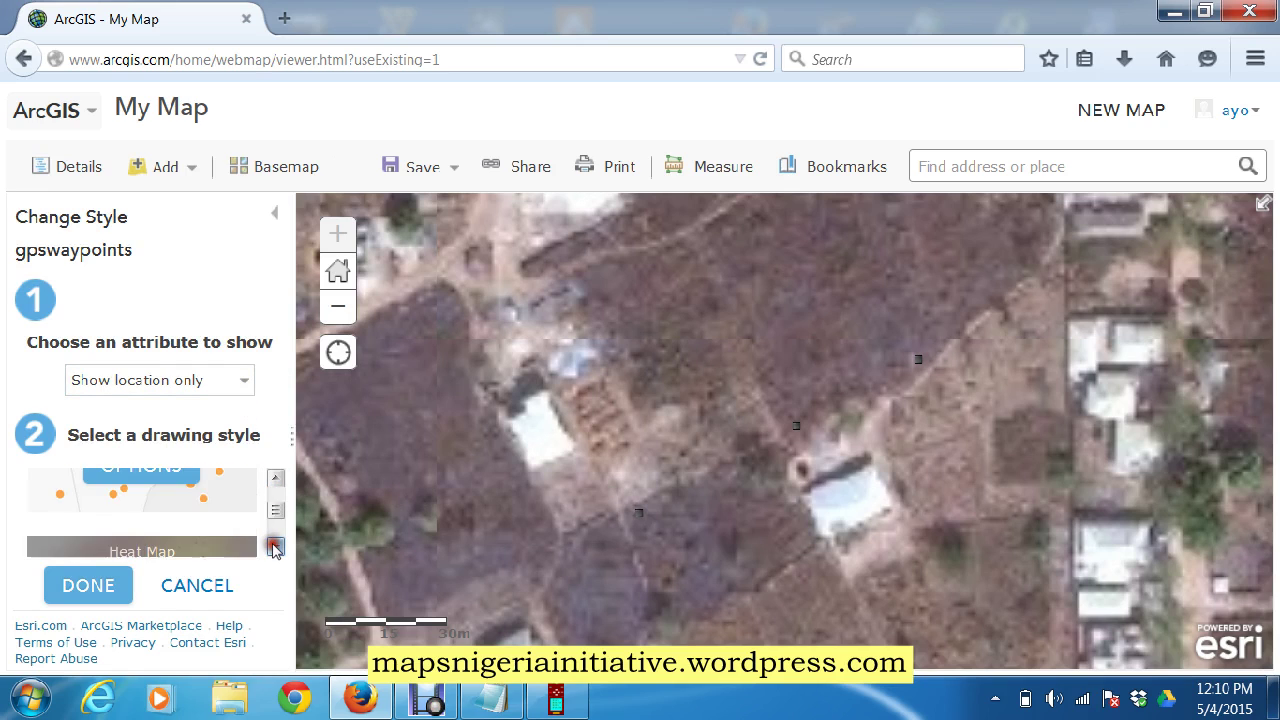
left_click(275, 478)
left_click(190, 480)
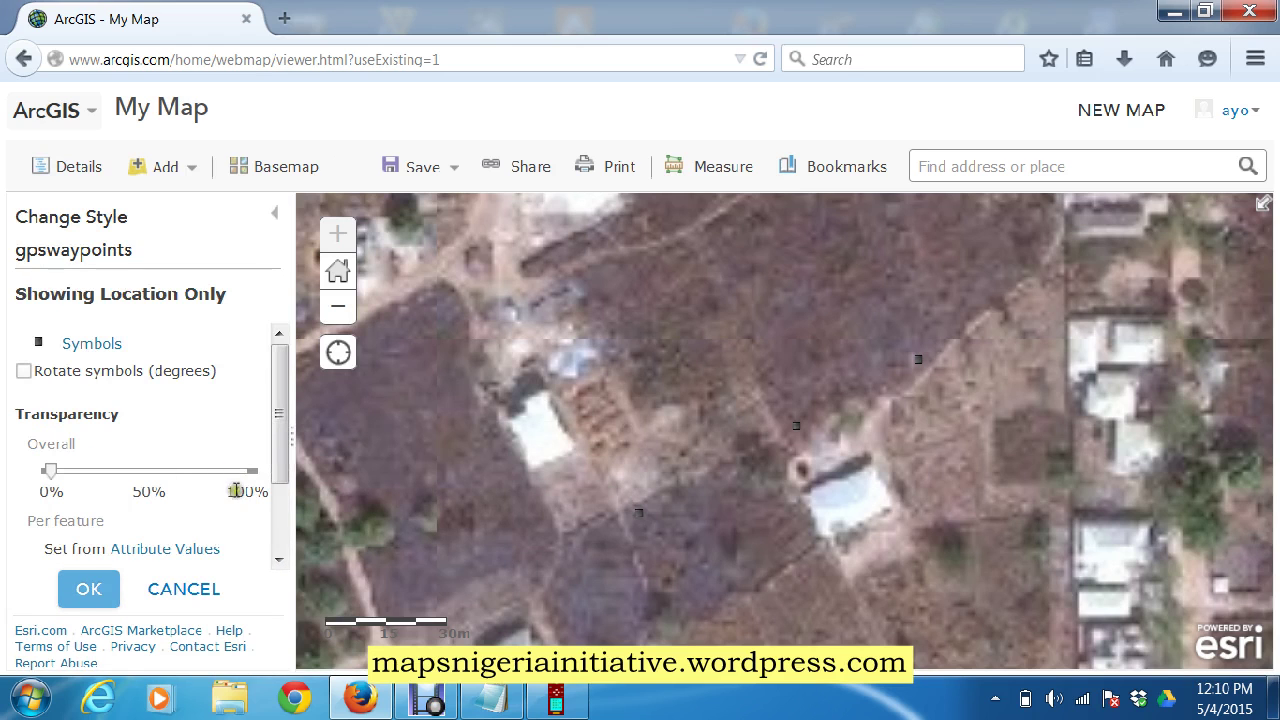
left_click(84, 346)
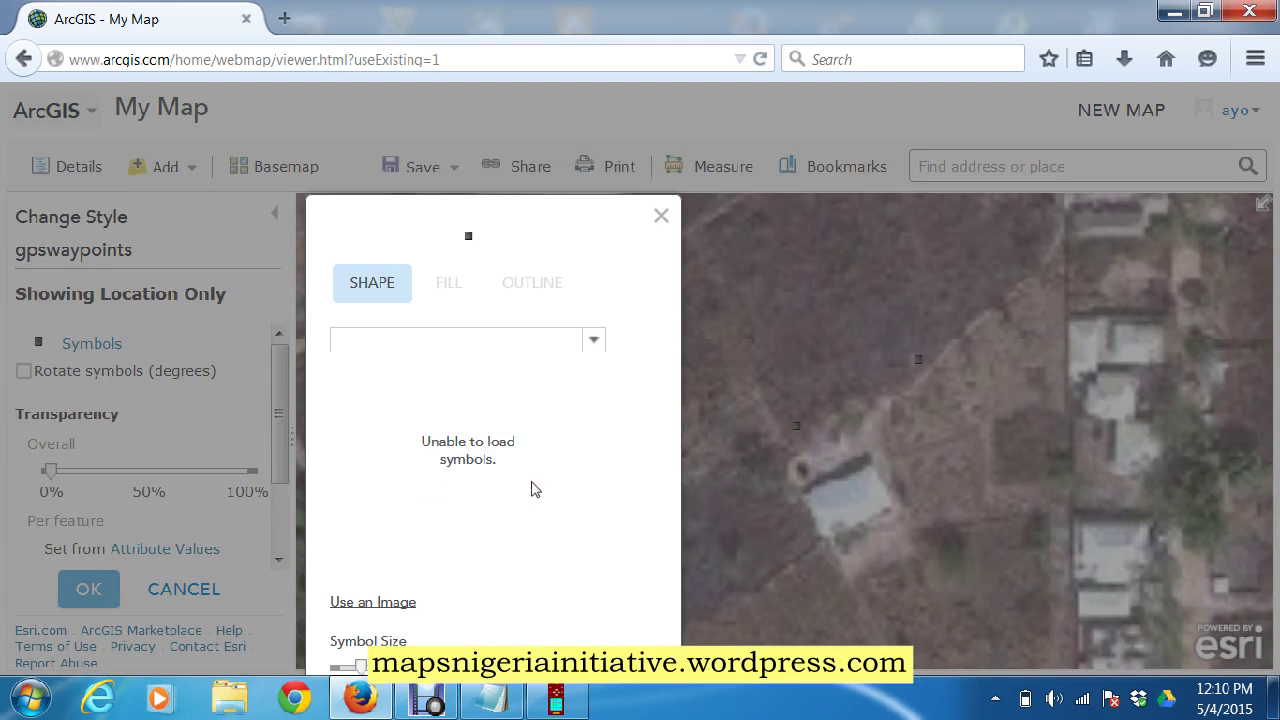
left_click(589, 342)
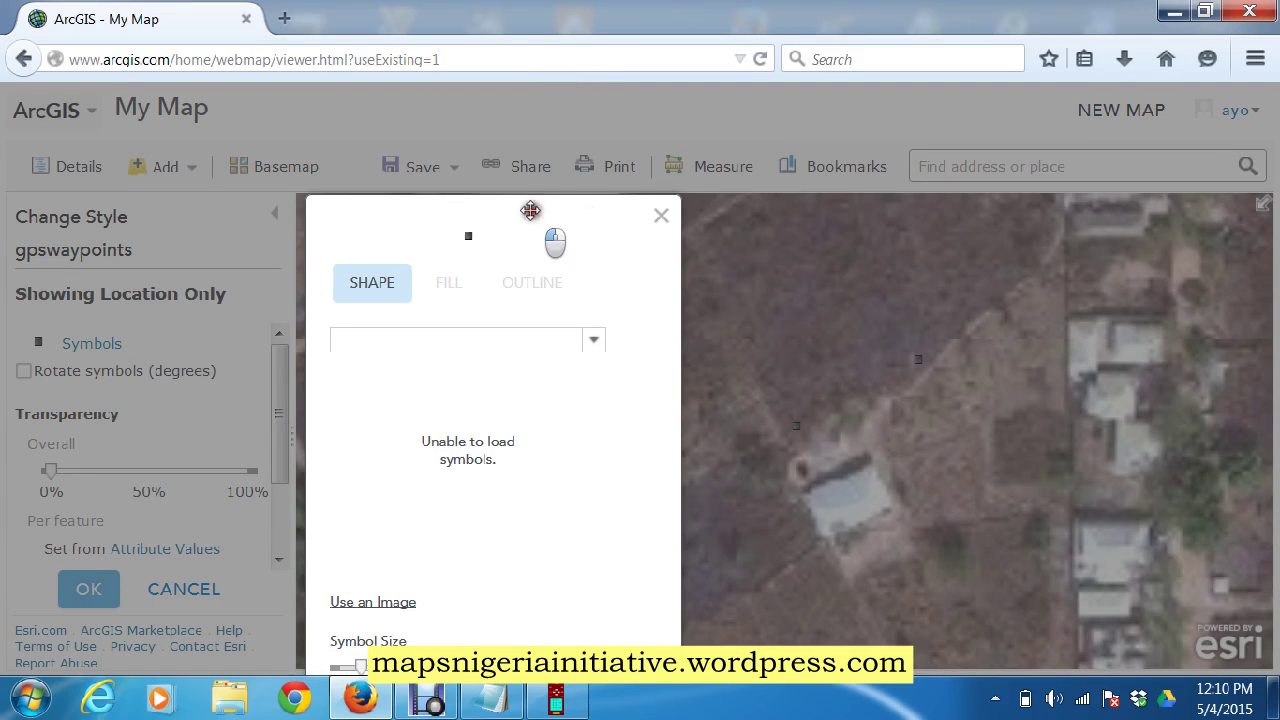
left_click_drag(557, 243, 579, 137)
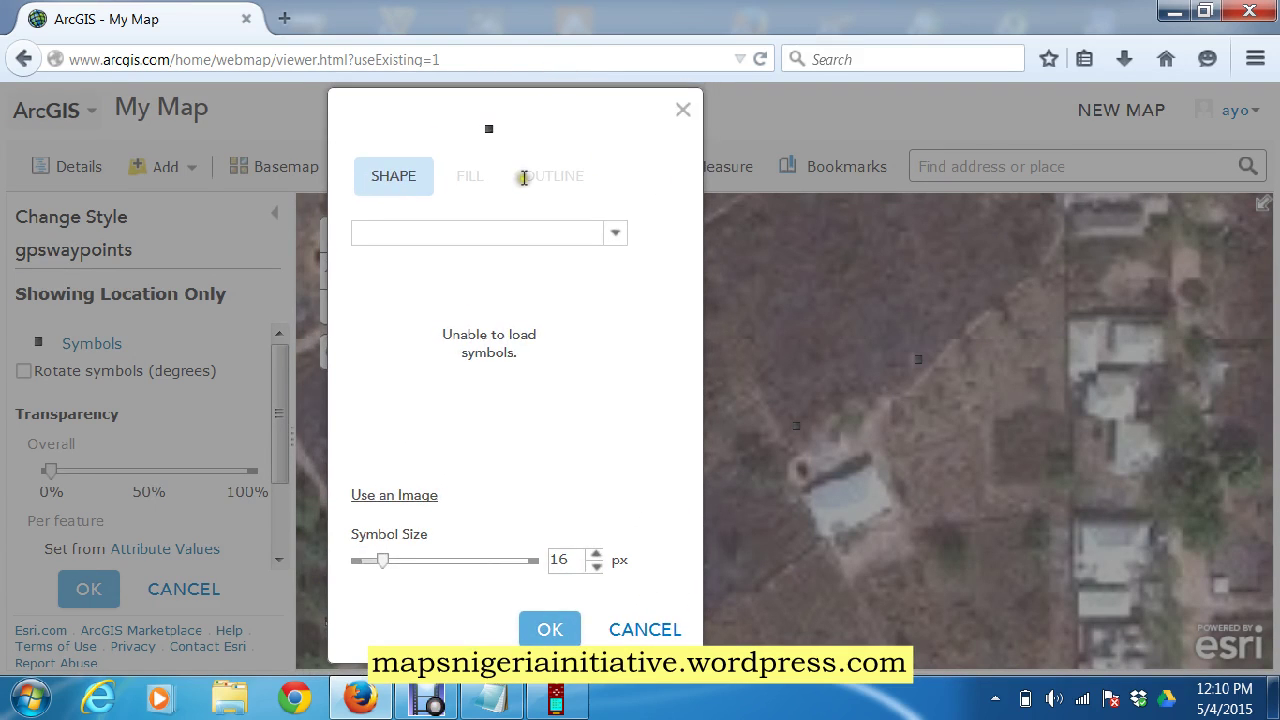
left_click(466, 175)
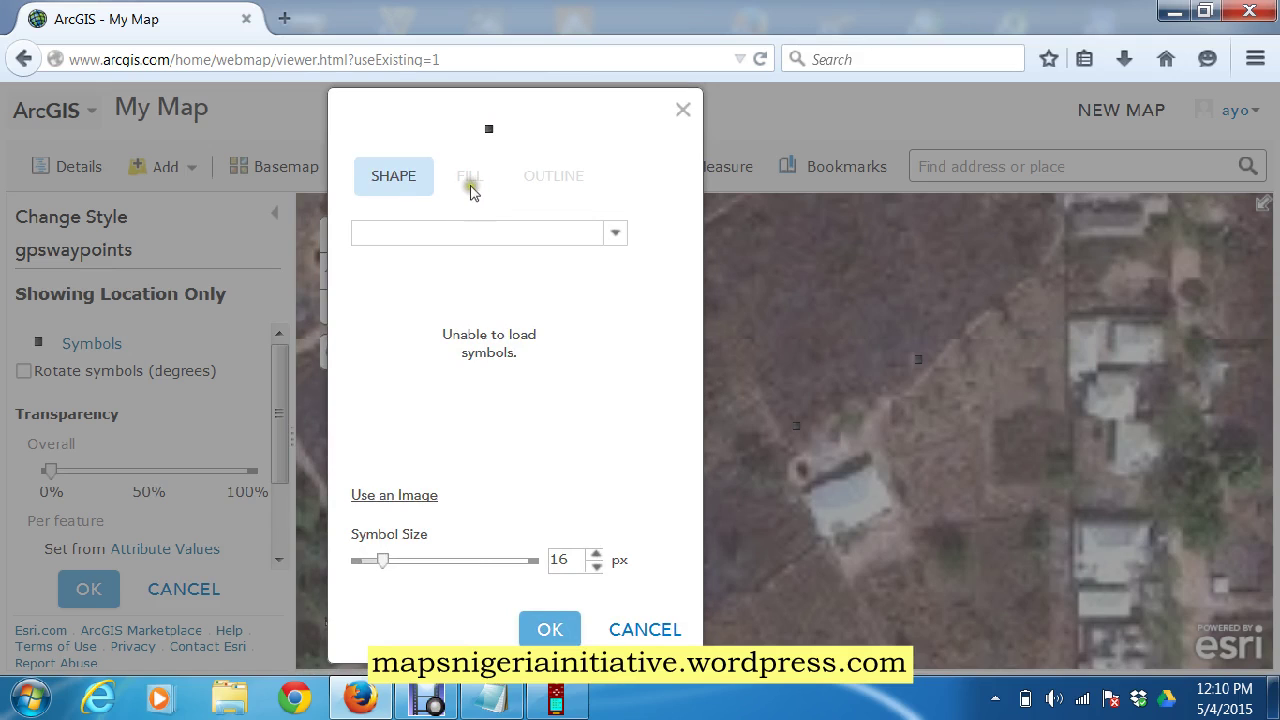
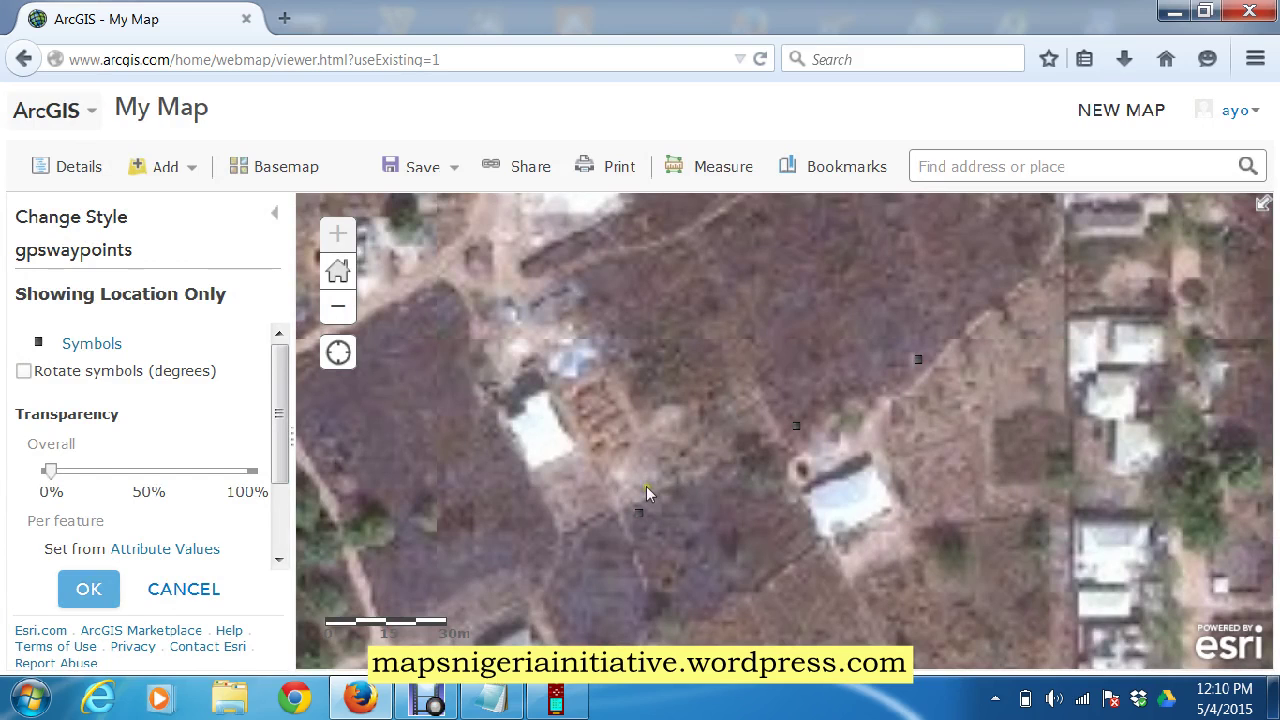
Set the waypoint layer's visible range from Neighborhood to Building and confirm the style options.
left_click(277, 537)
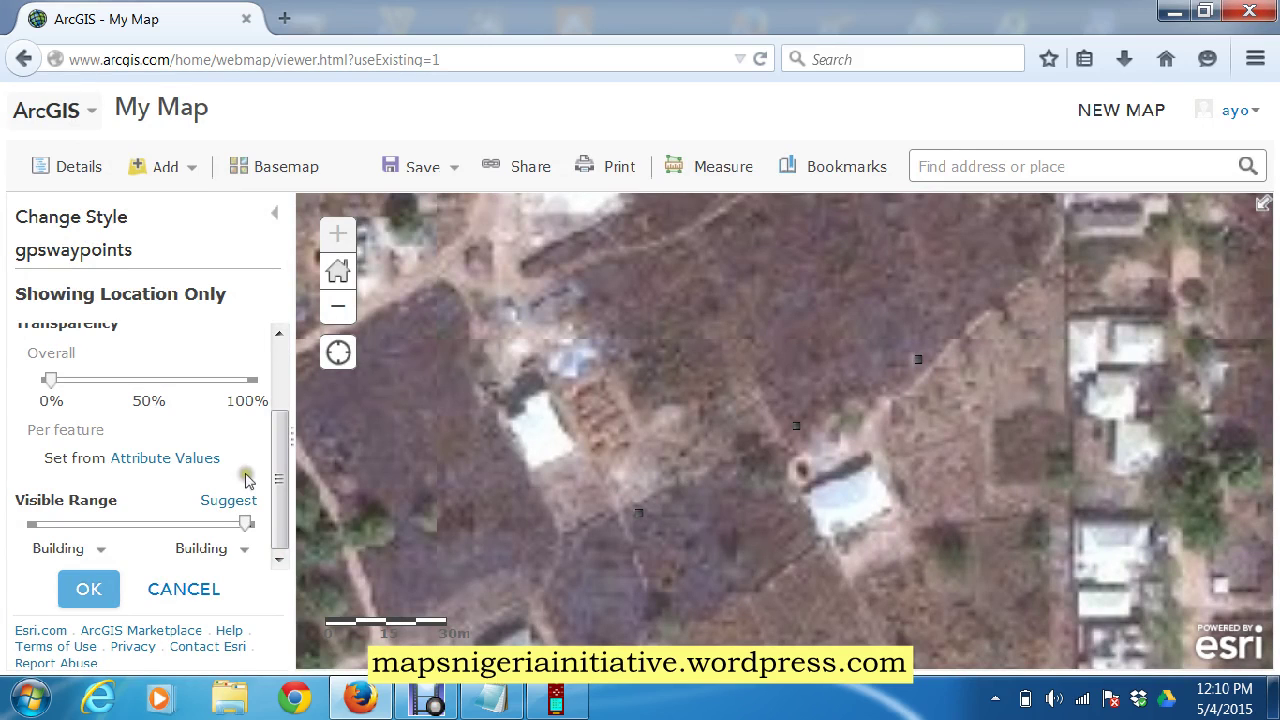
mouse_move(240, 525)
left_click_drag(240, 525, 194, 527)
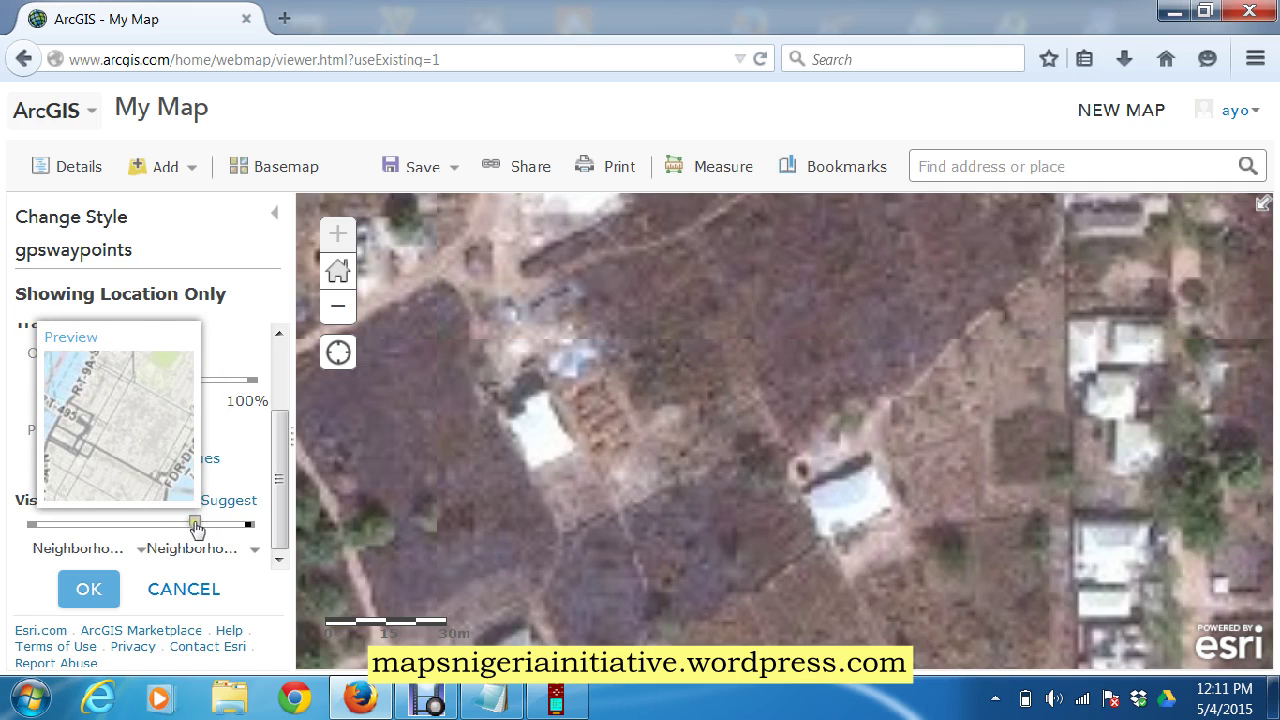
left_click_drag(248, 524, 238, 538)
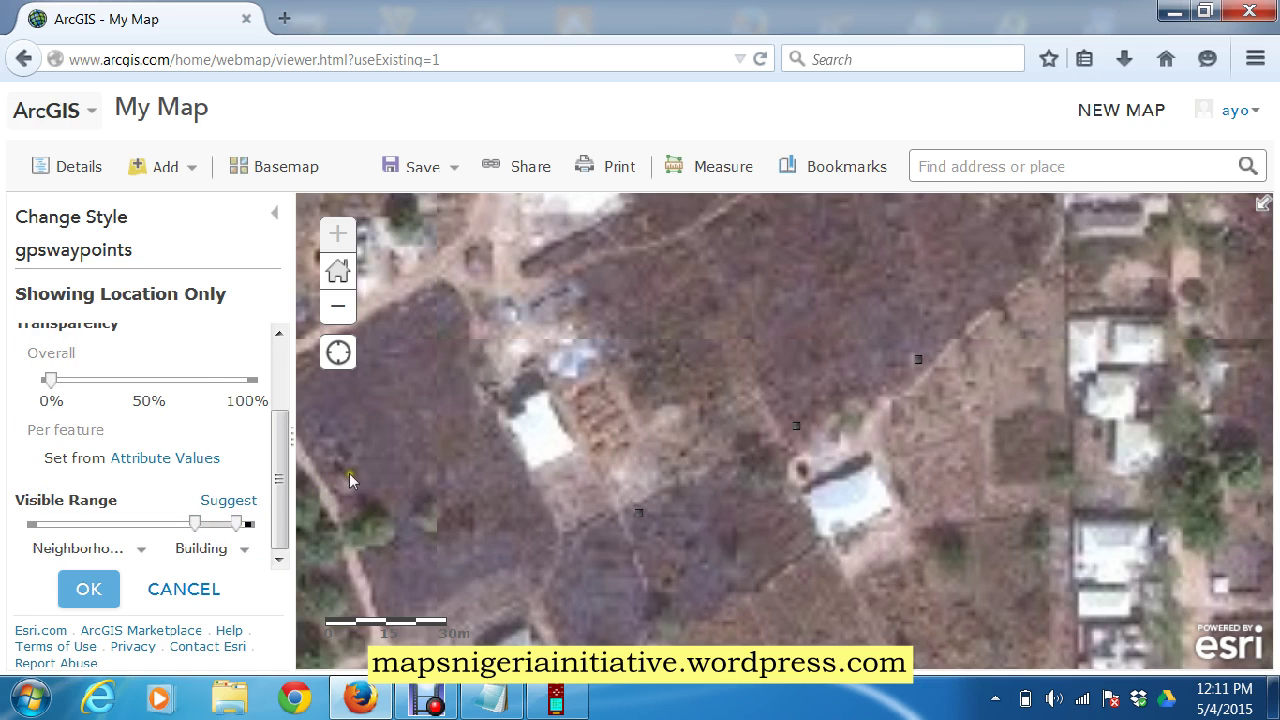
left_click(92, 592)
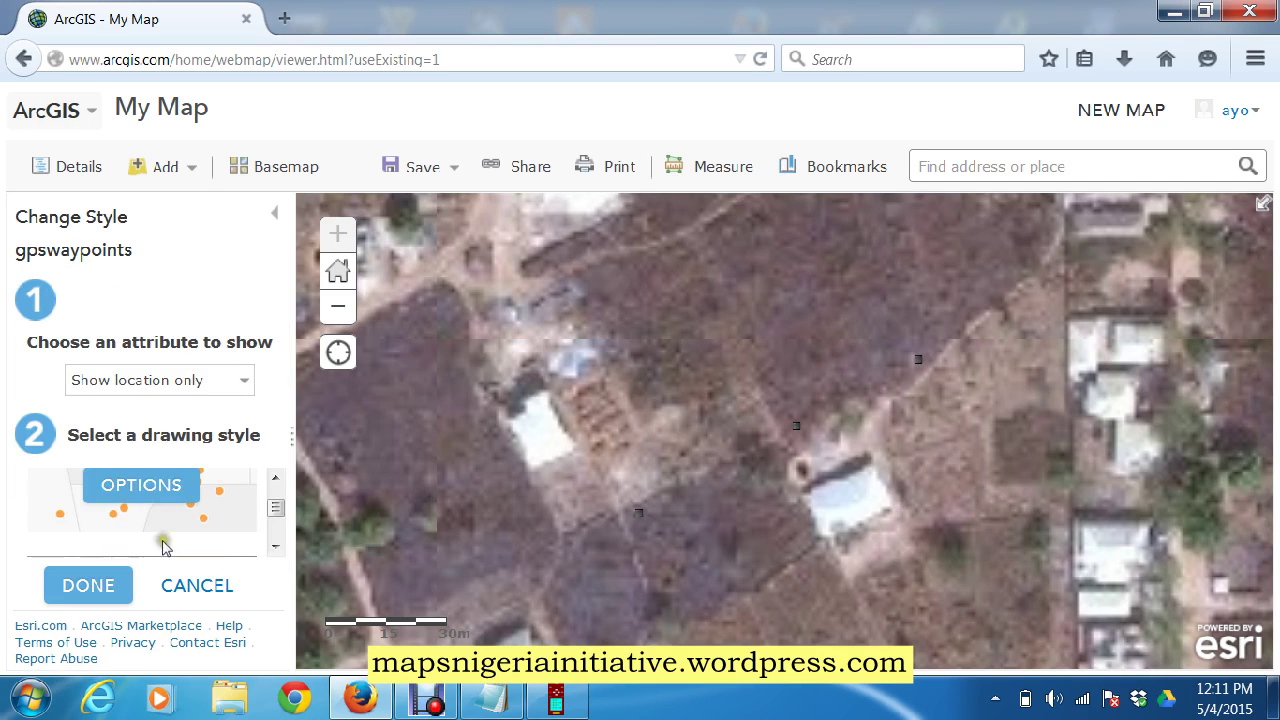
Reopen the single symbol options and choose the red square from the Shapes set as the waypoint symbol.
left_click(277, 538)
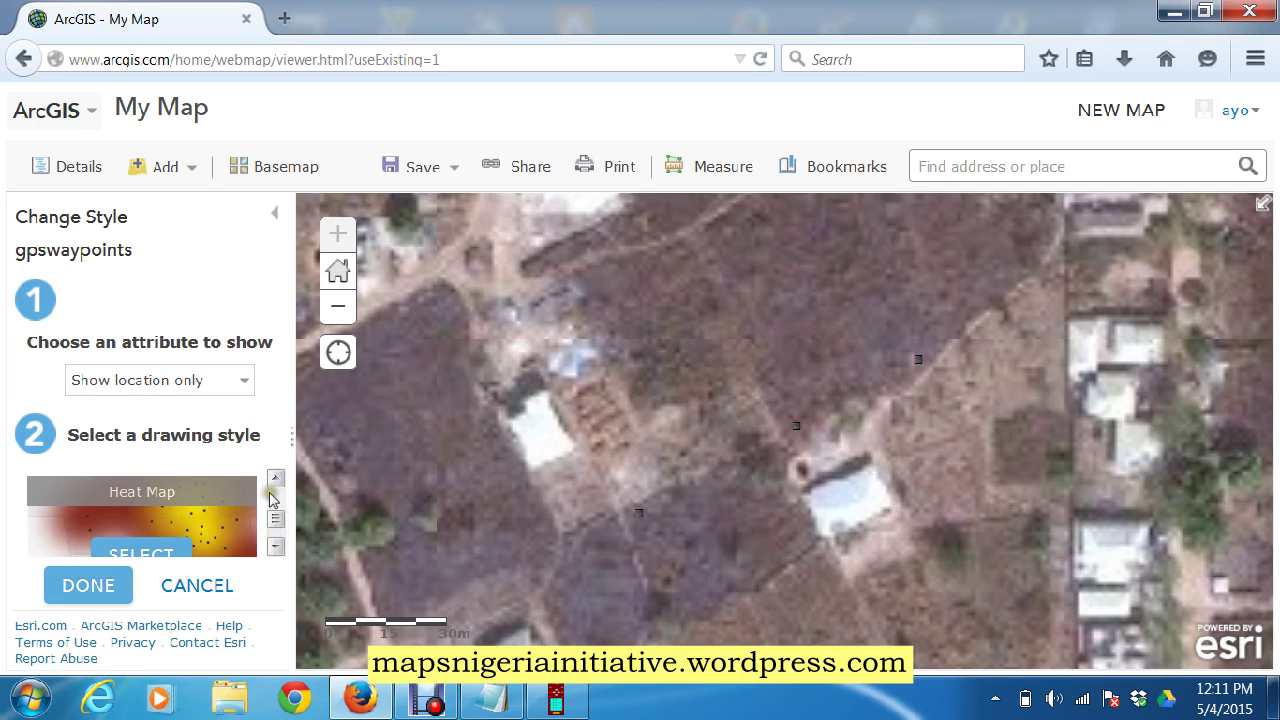
left_click(276, 479)
left_click(177, 486)
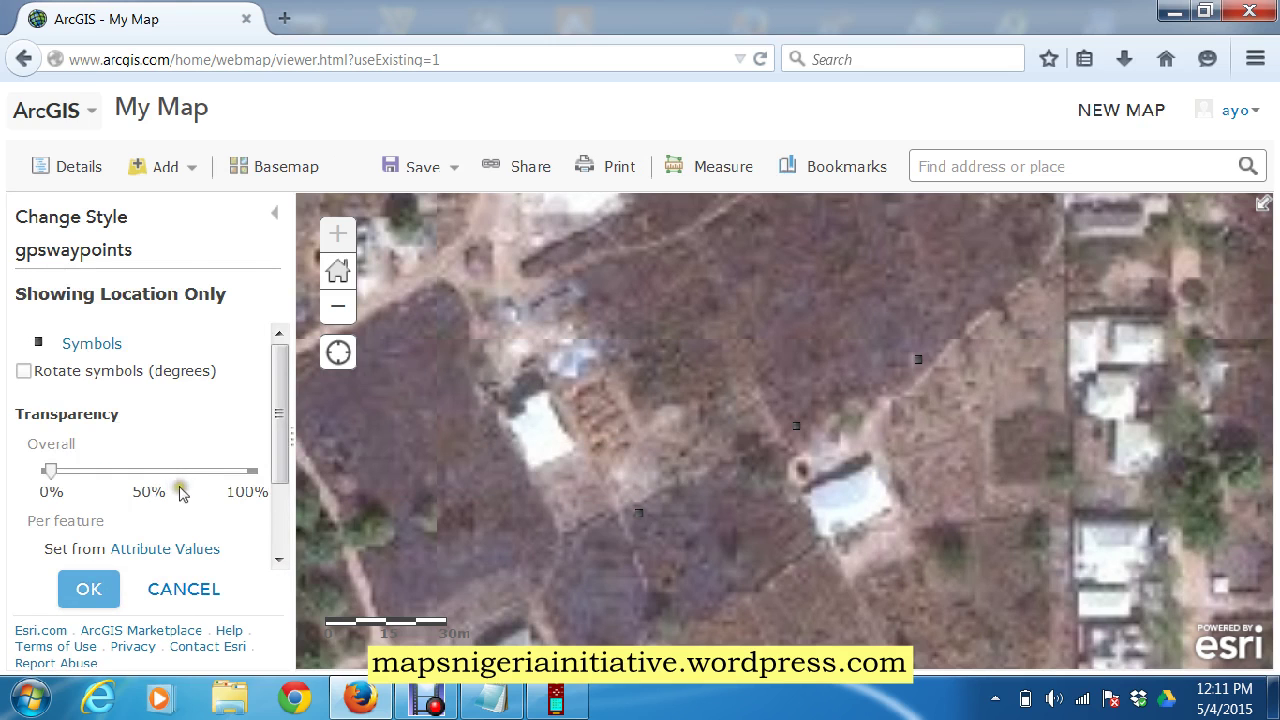
left_click(98, 346)
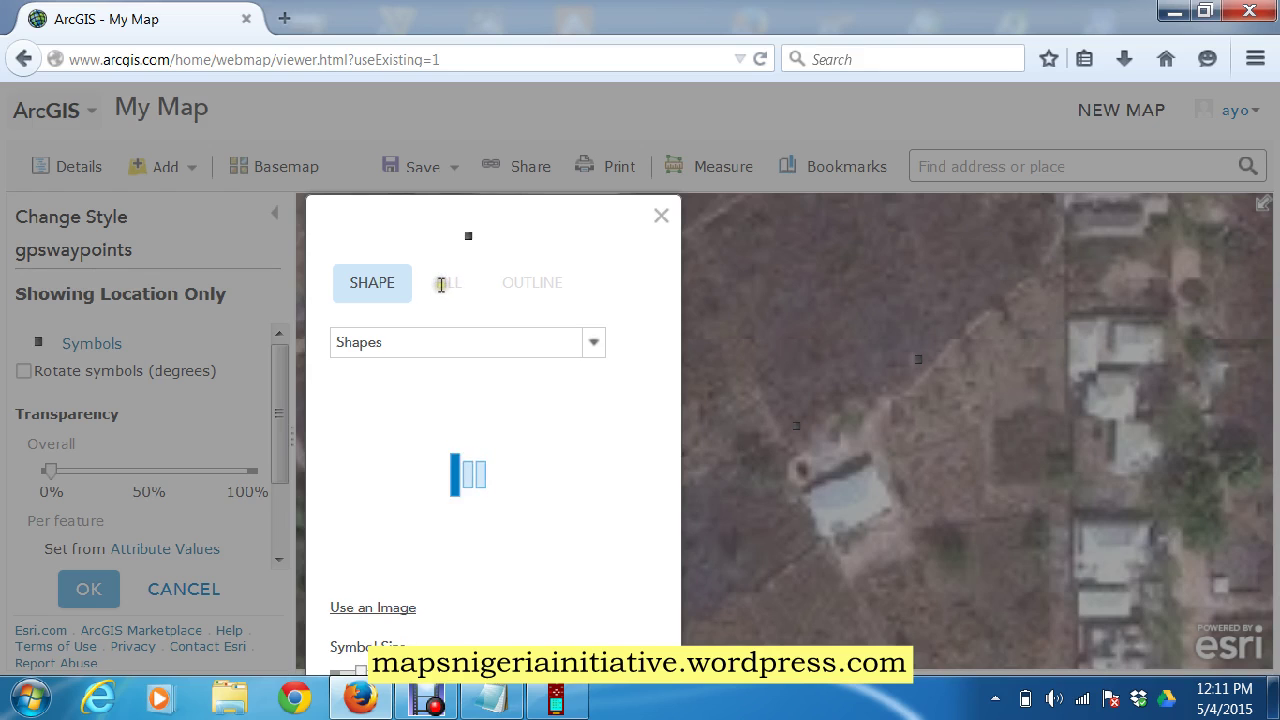
left_click(596, 338)
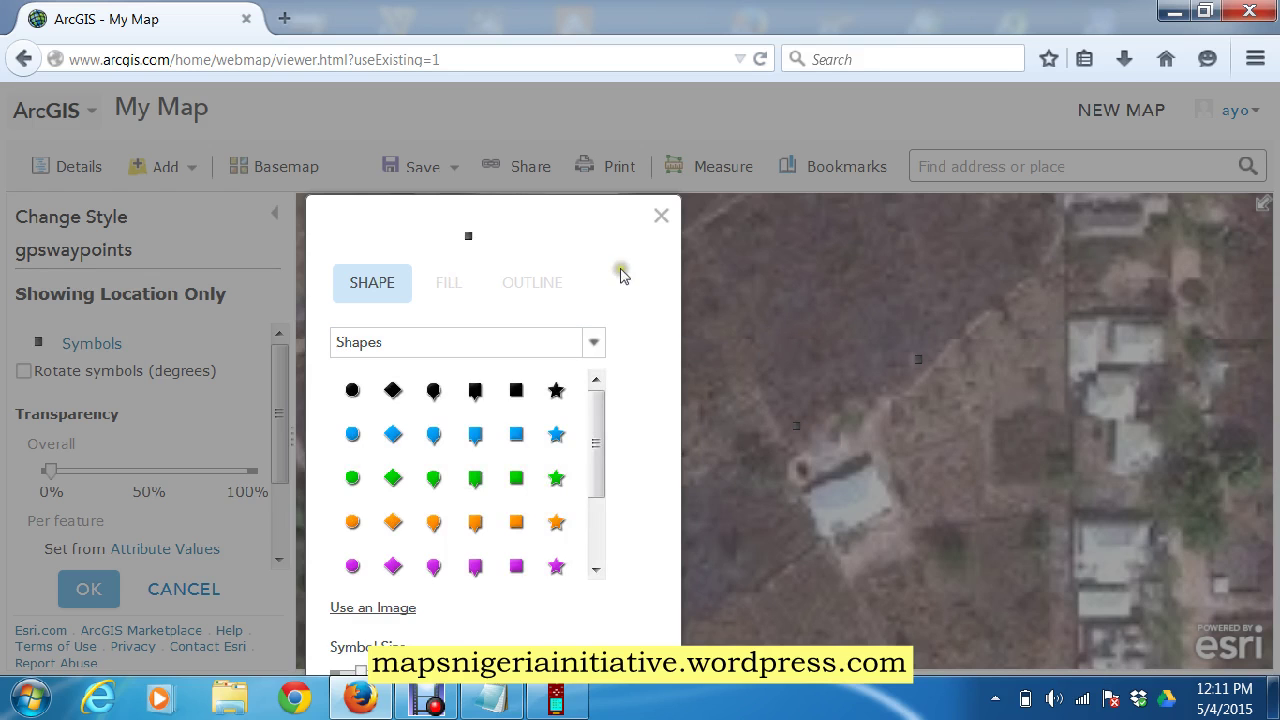
left_click_drag(580, 218, 612, 106)
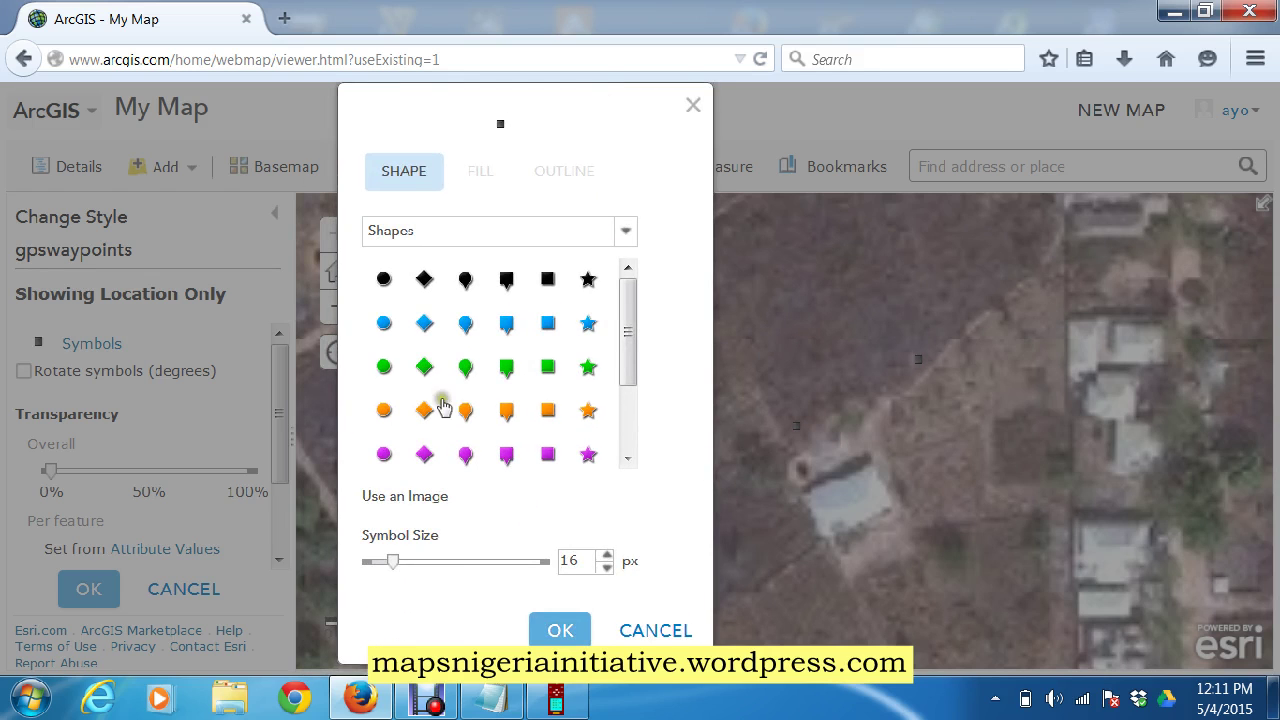
left_click(506, 410)
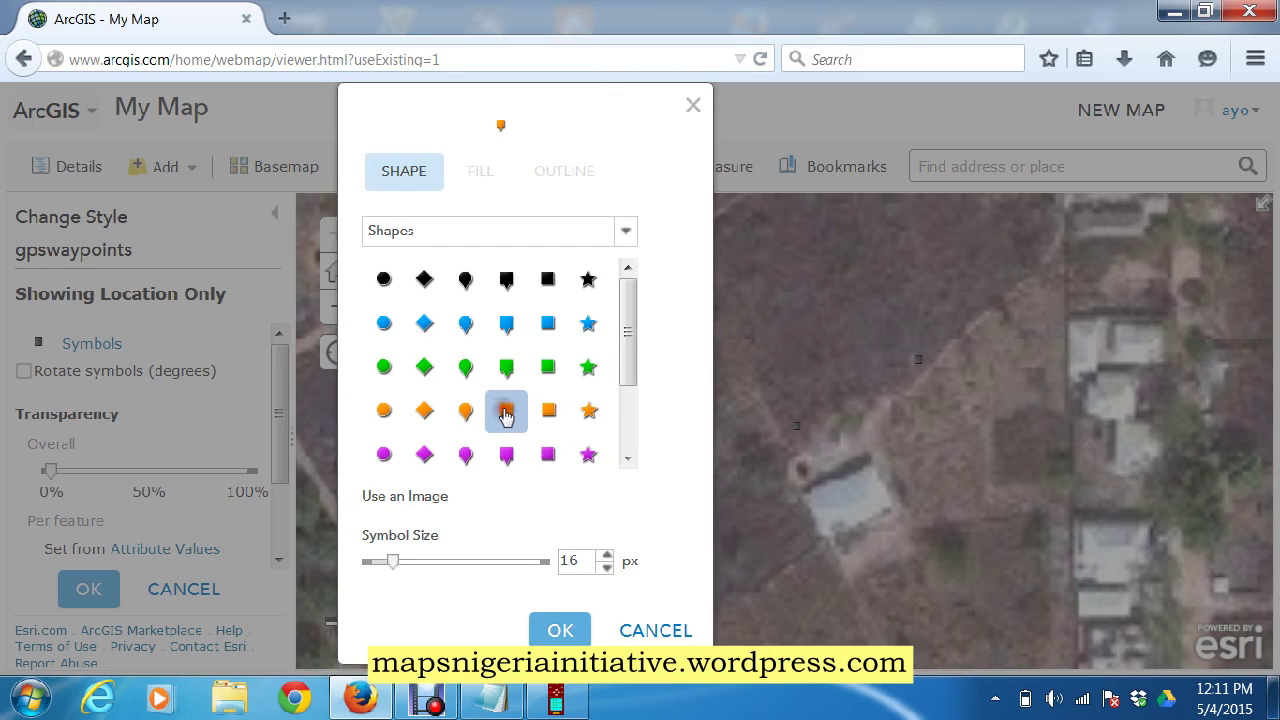
left_click(480, 172)
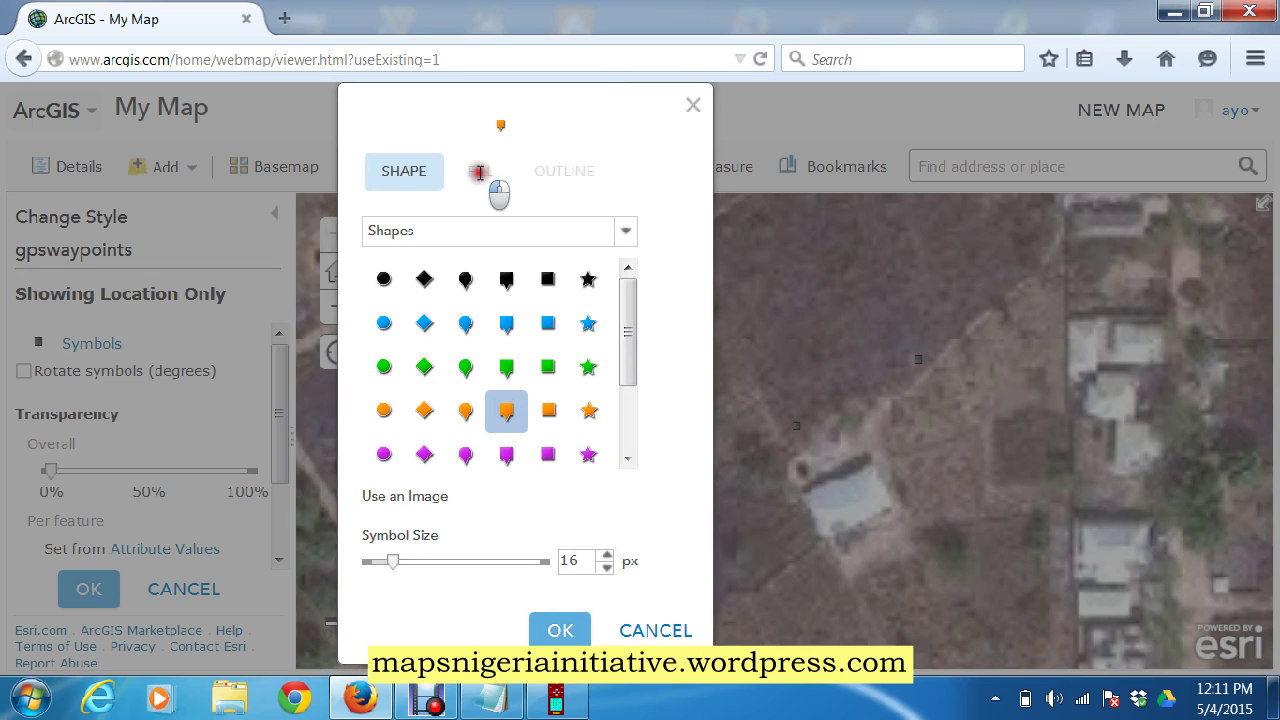
left_click(543, 488)
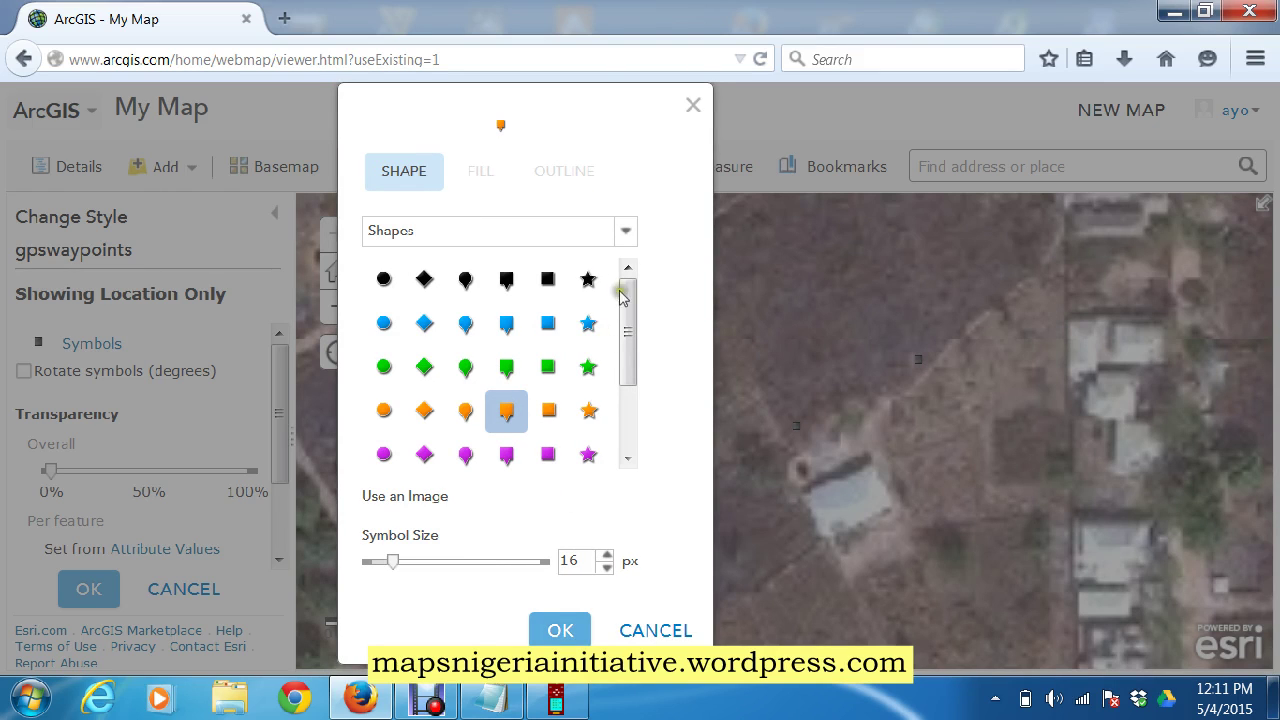
scroll(634, 417, "down", 2)
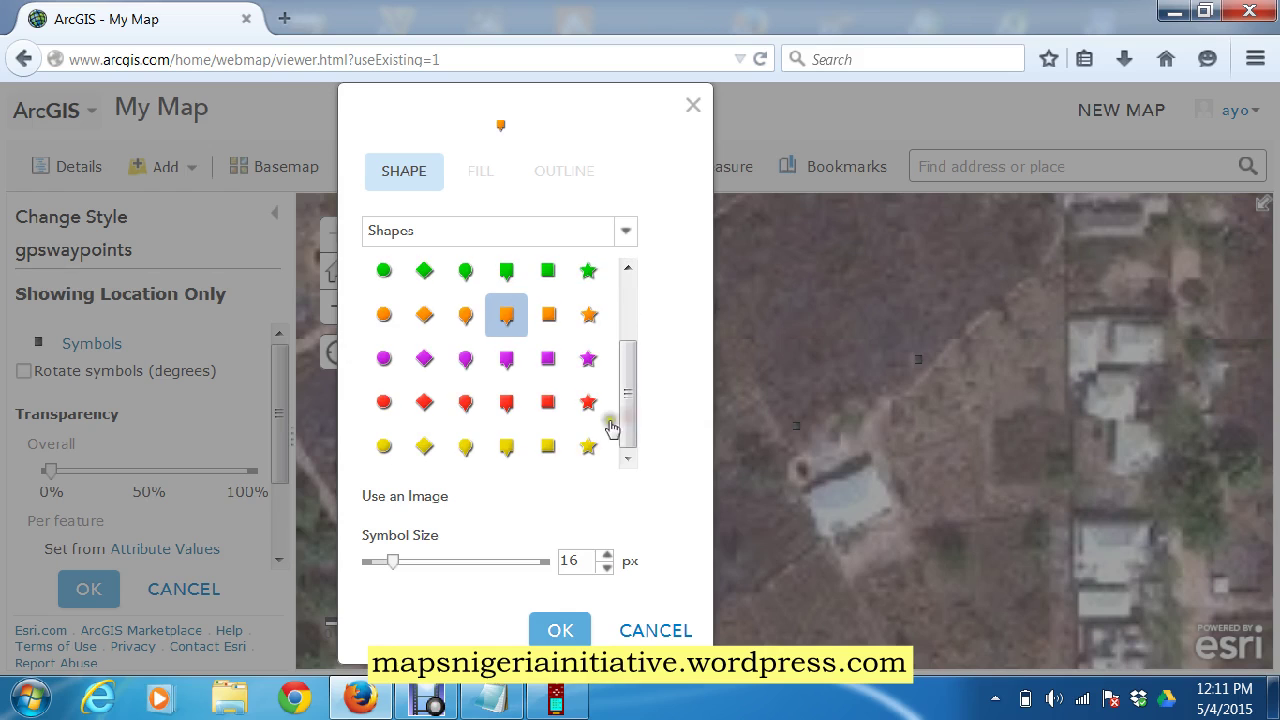
left_click(546, 403)
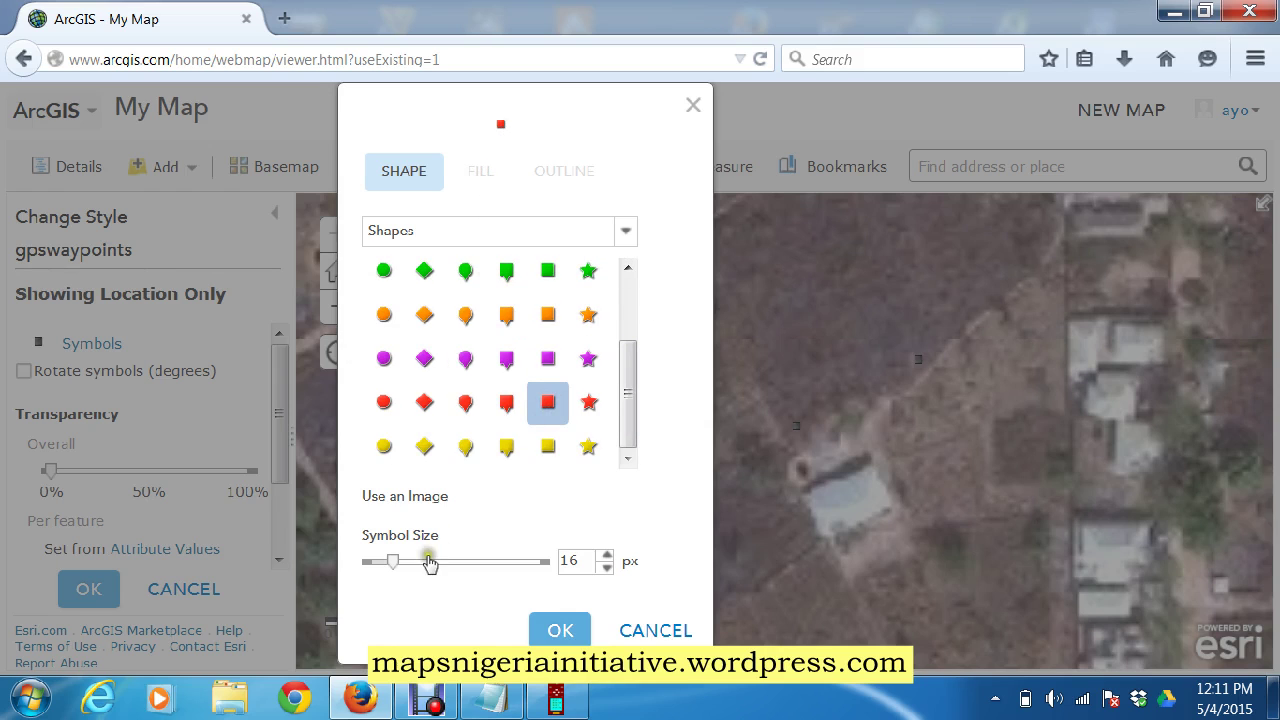
Set the waypoint symbol size to 22 px and apply the style changes to the gpswaypoints layer.
left_click(606, 556)
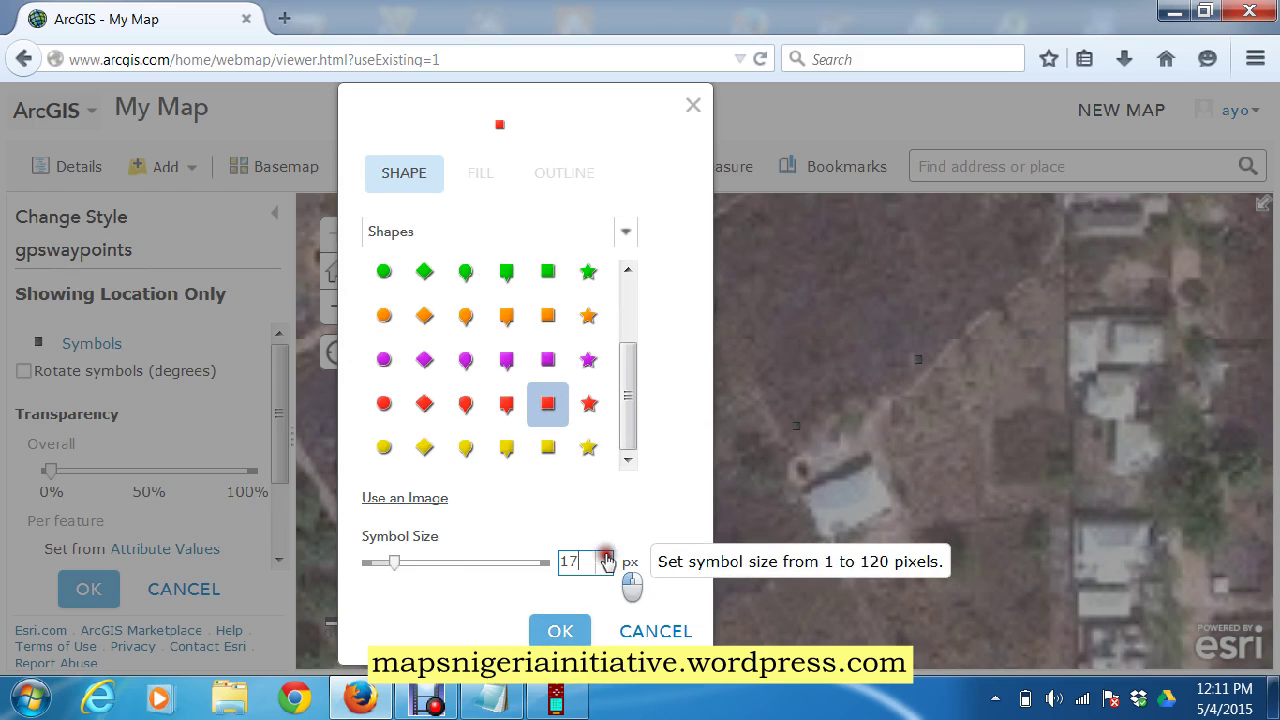
left_click(606, 556)
left_click(606, 556)
left_click(606, 556)
left_click(606, 560)
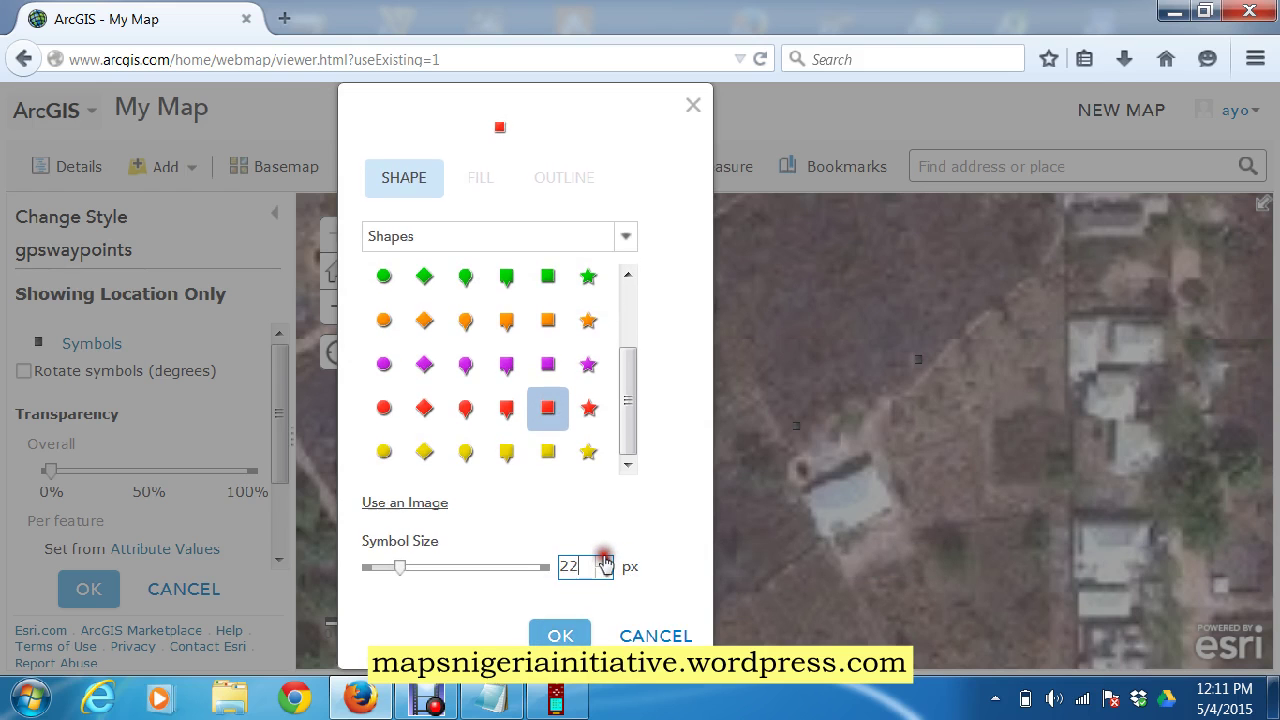
left_click(560, 634)
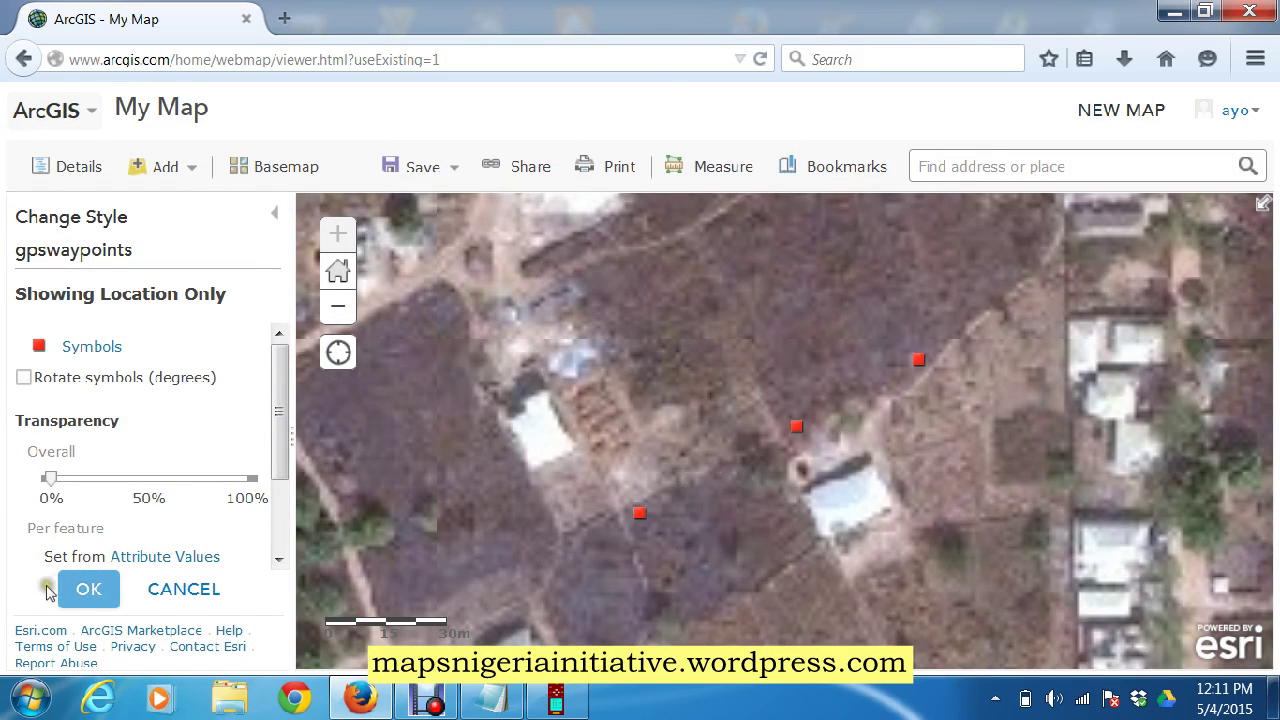
left_click(88, 588)
left_click(112, 580)
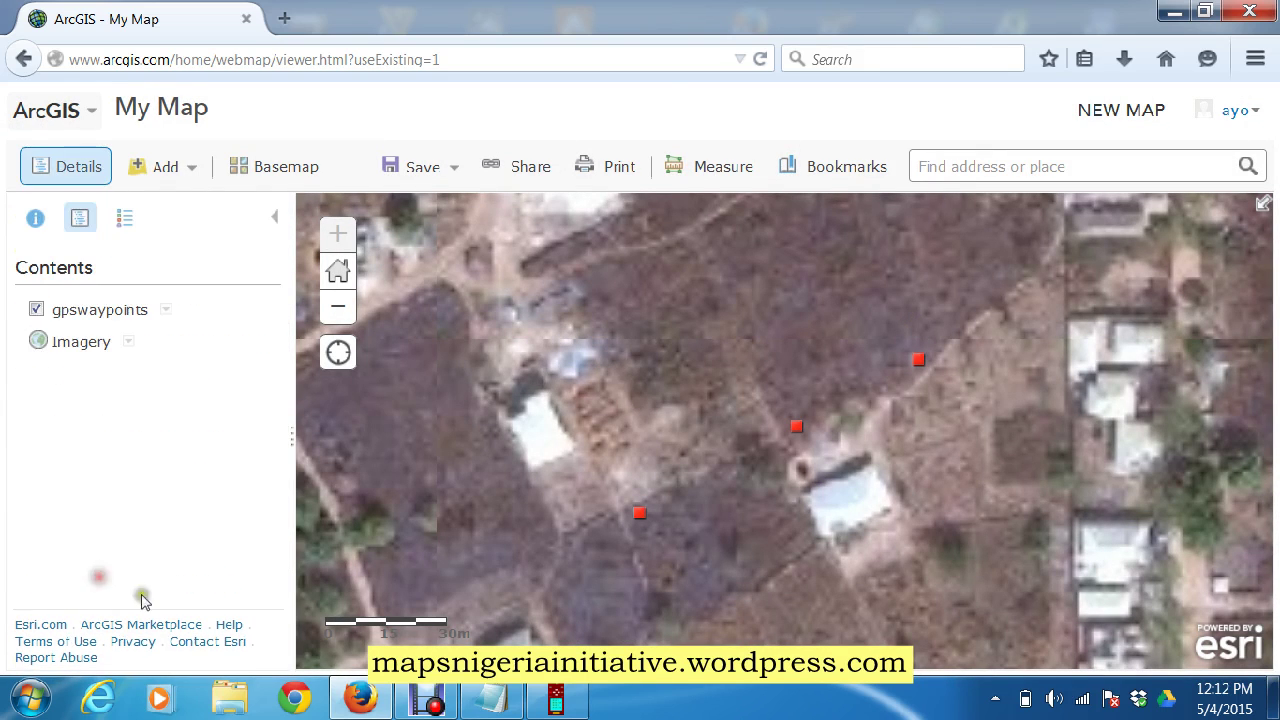
Check the pop-up of the middle waypoint on the map and close it.
left_click(795, 426)
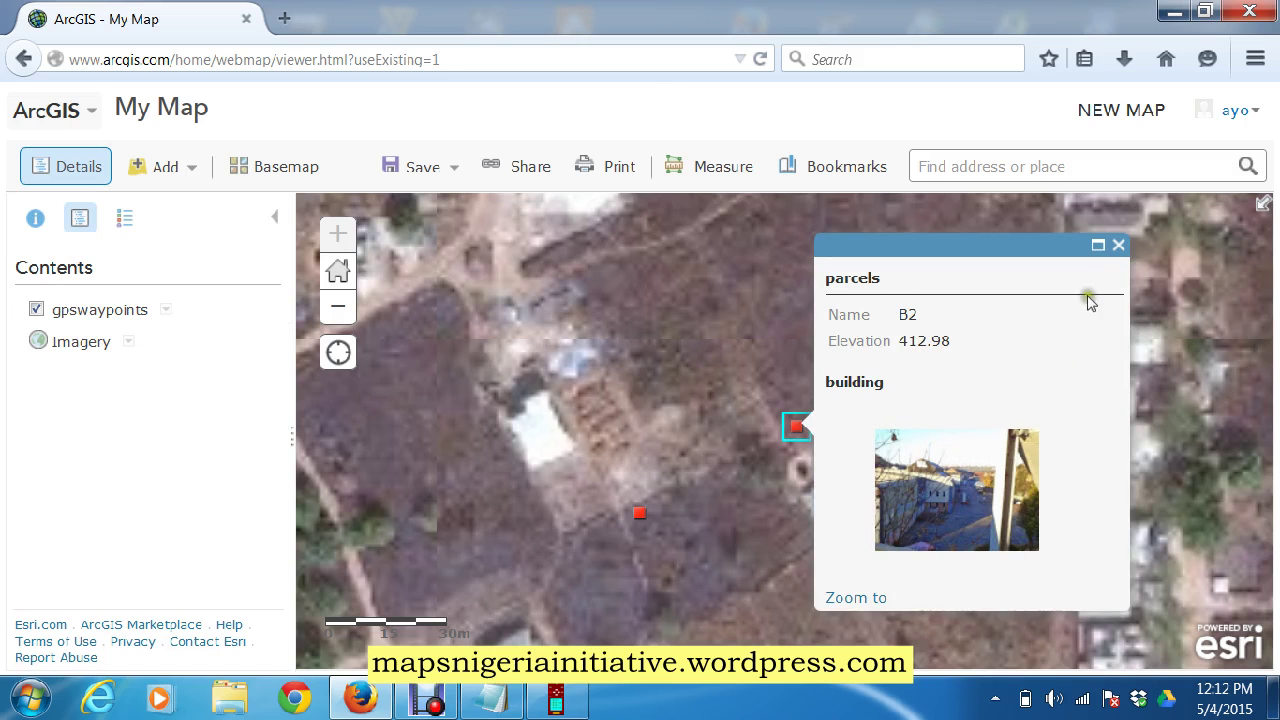
left_click(1119, 246)
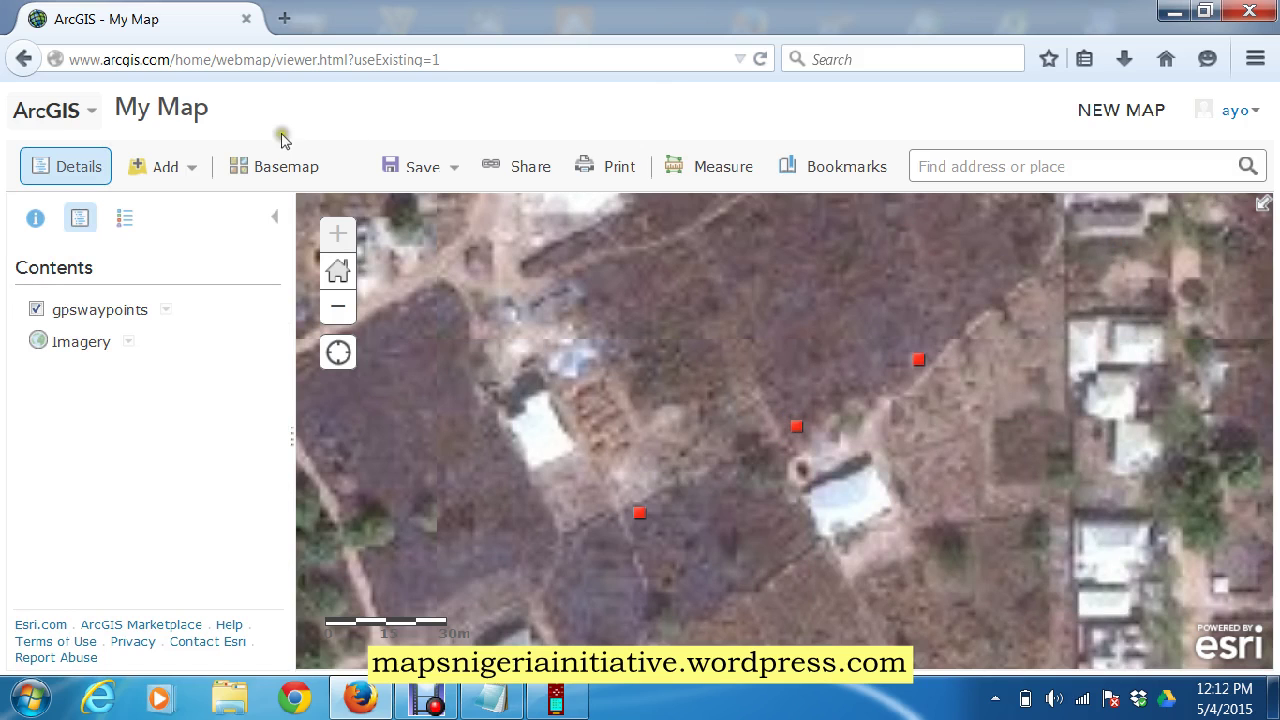
Start saving the map with the title "fieldwork points" and the tags fieldwork, gps technology and arcgis online.
left_click(437, 170)
left_click(418, 243)
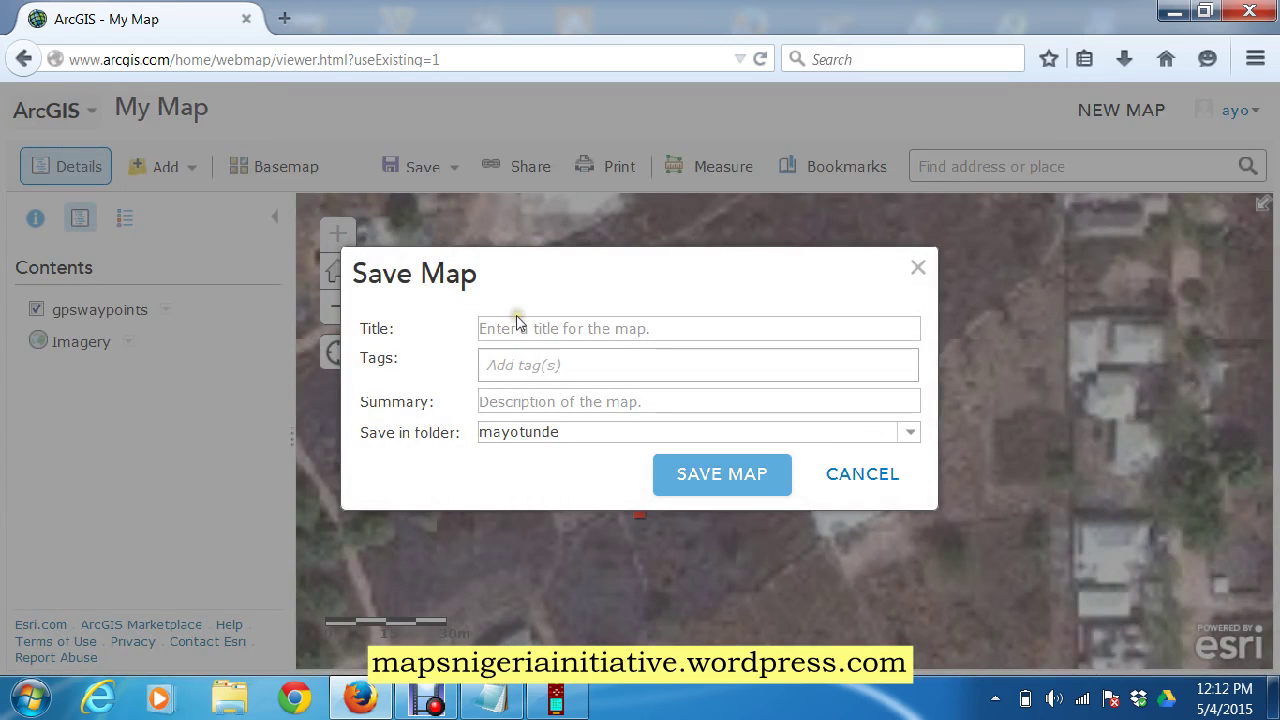
left_click(516, 321)
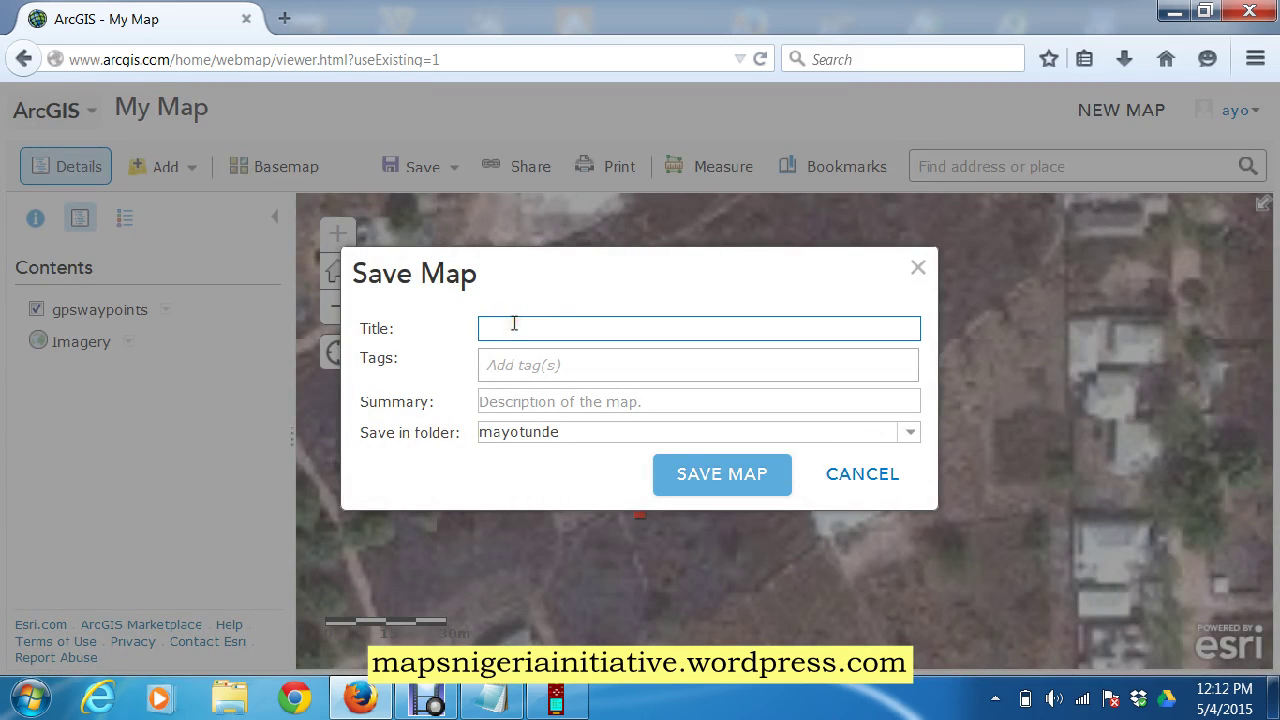
type("fieldwork points")
left_click(555, 369)
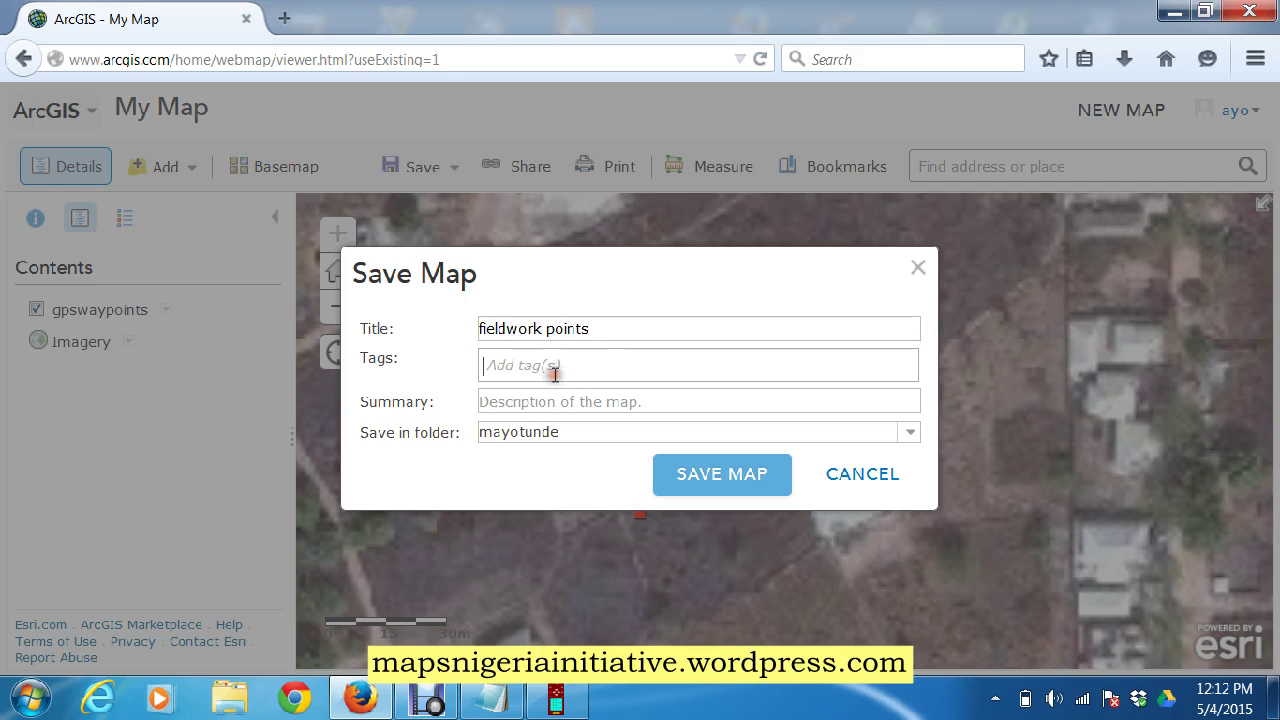
type("fe")
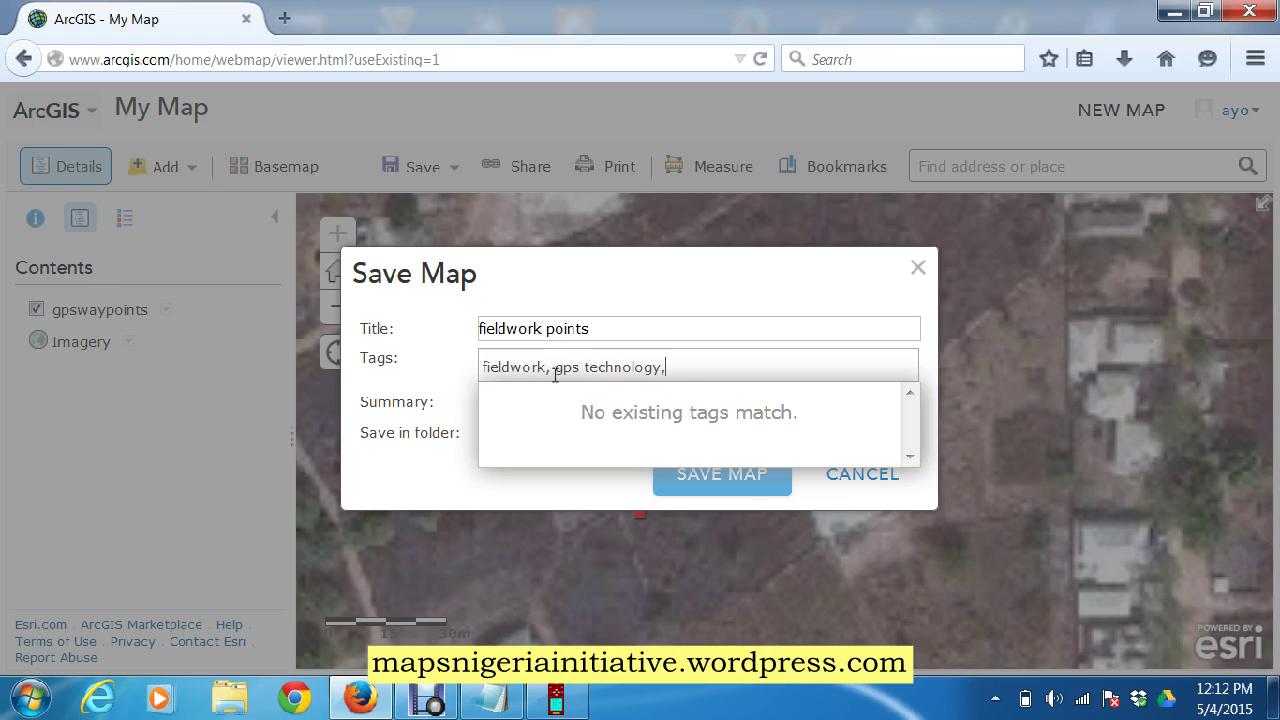
type("cgis ")
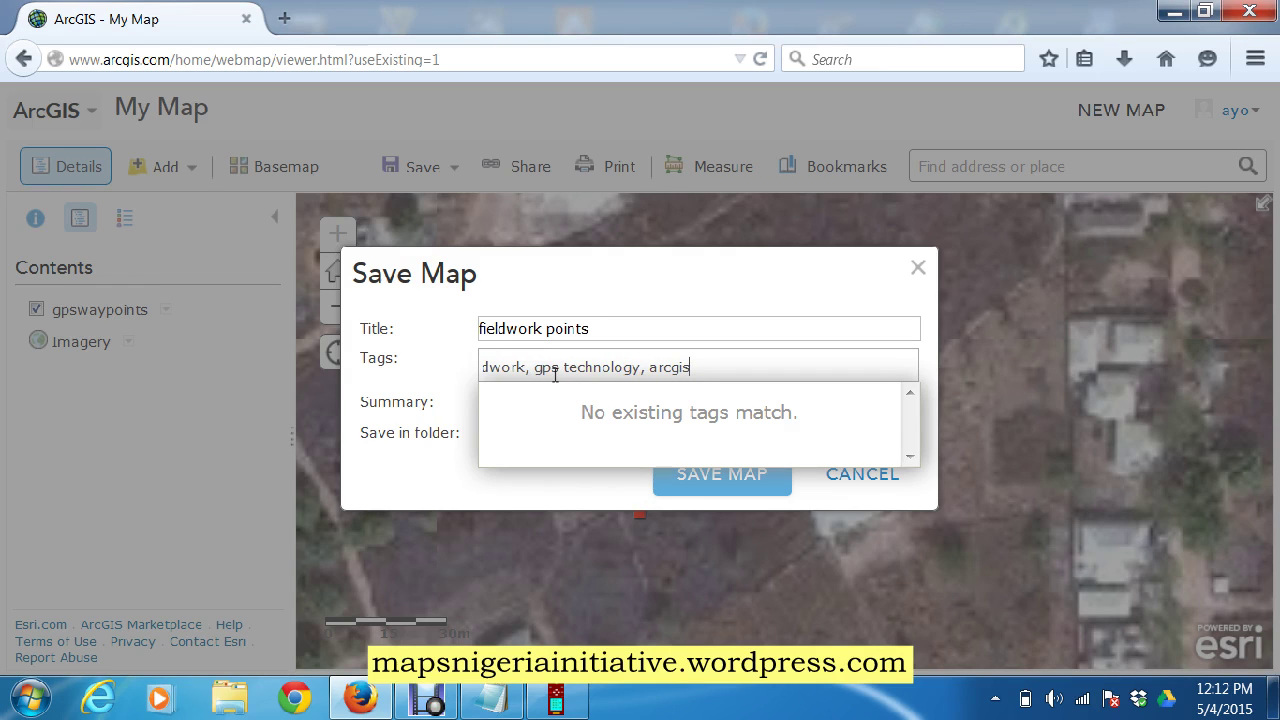
type("online")
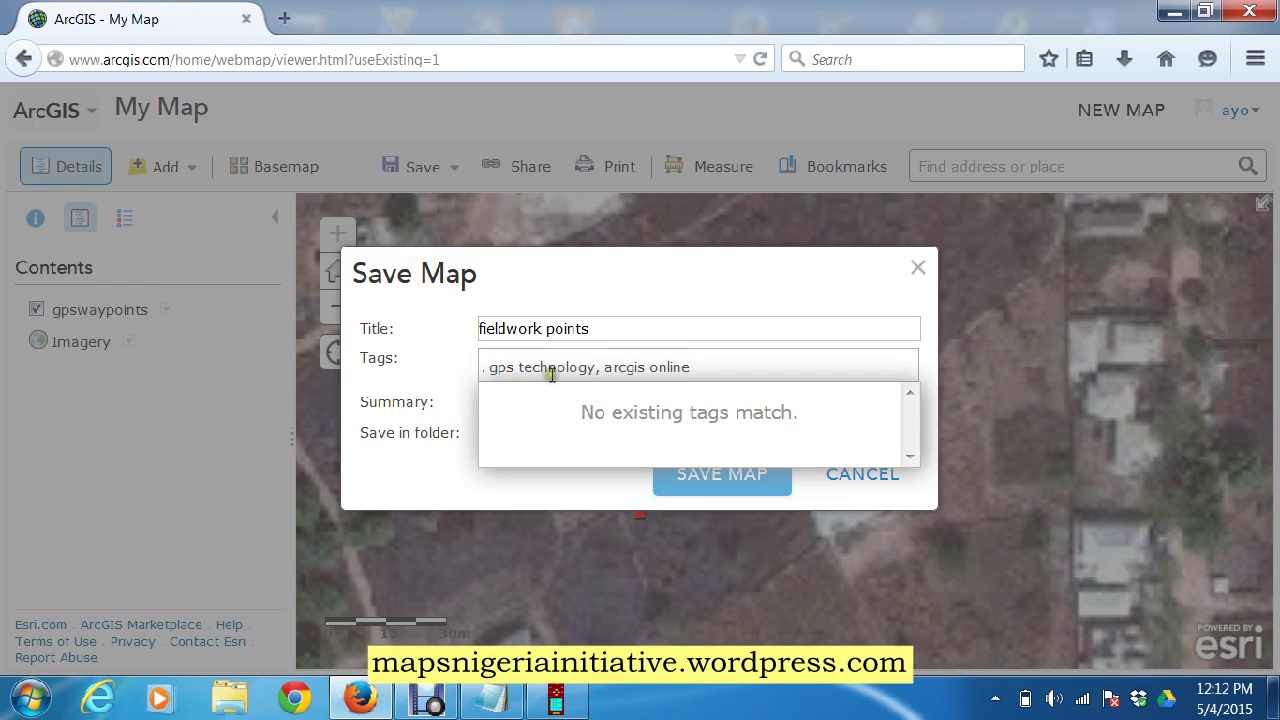
left_click(414, 486)
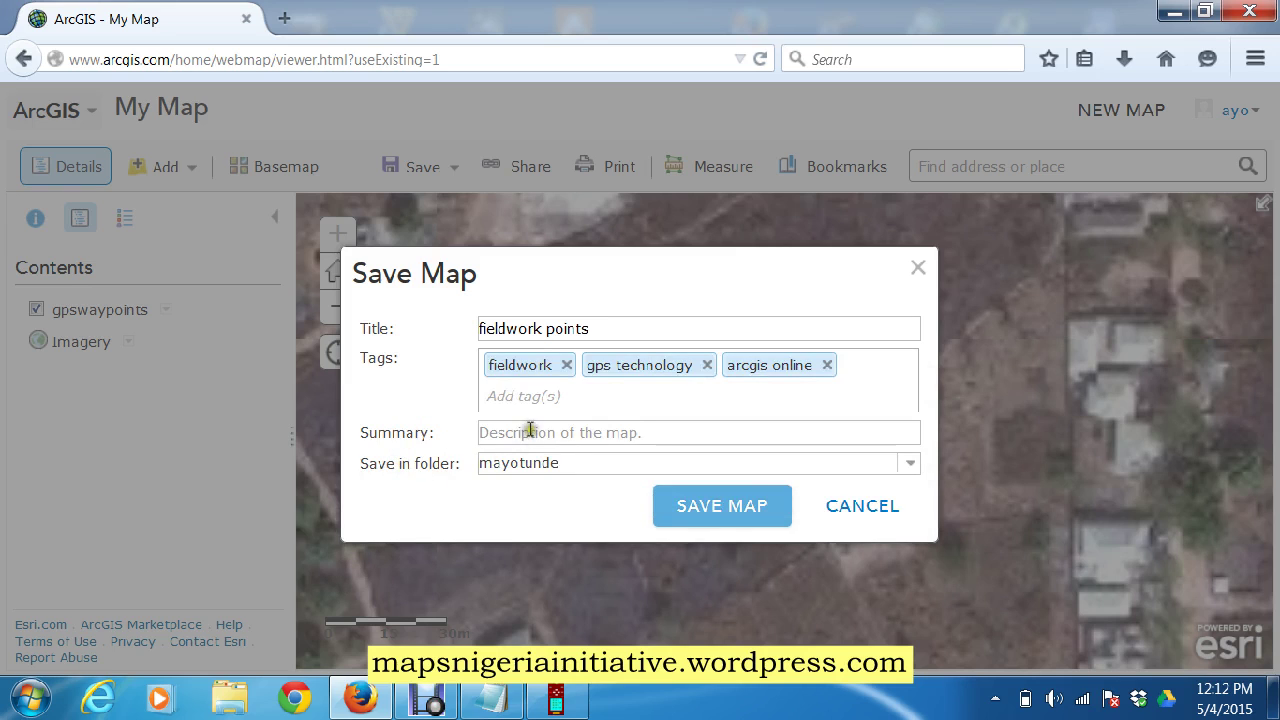
Fill in the map summary with "parcels inspected" and "field work", and save the map.
left_click(618, 435)
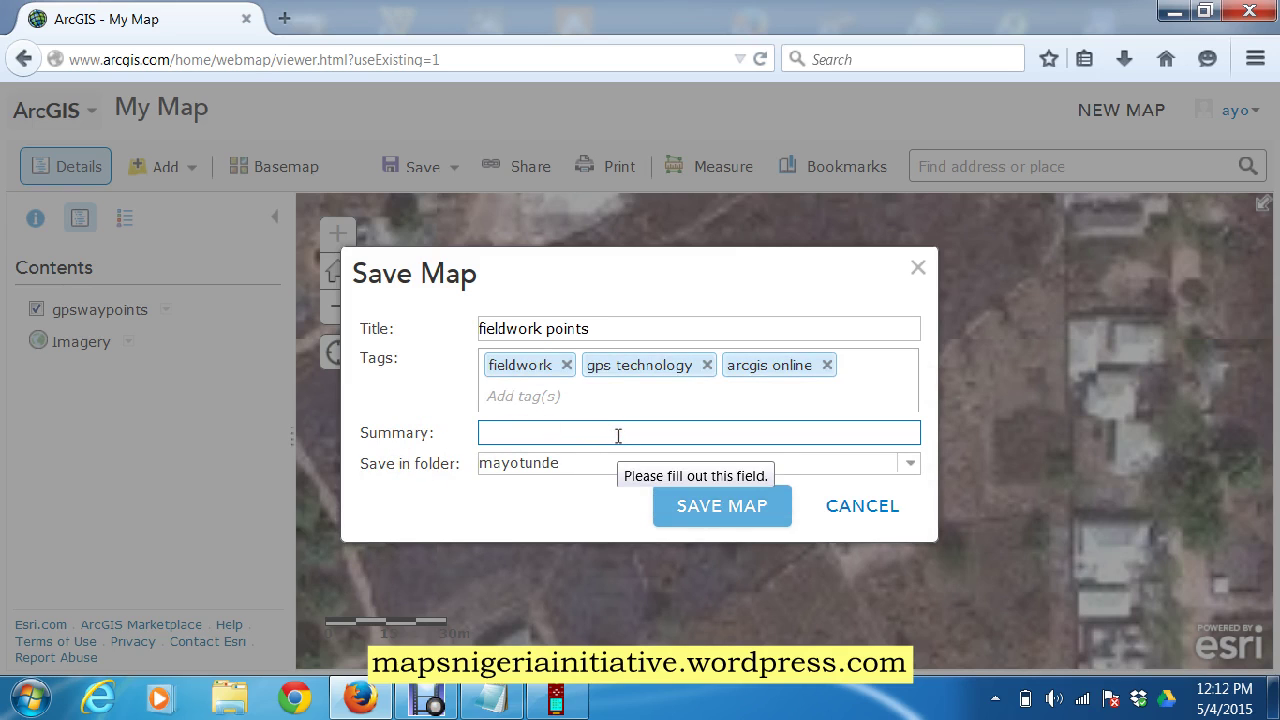
type("parcels inspected")
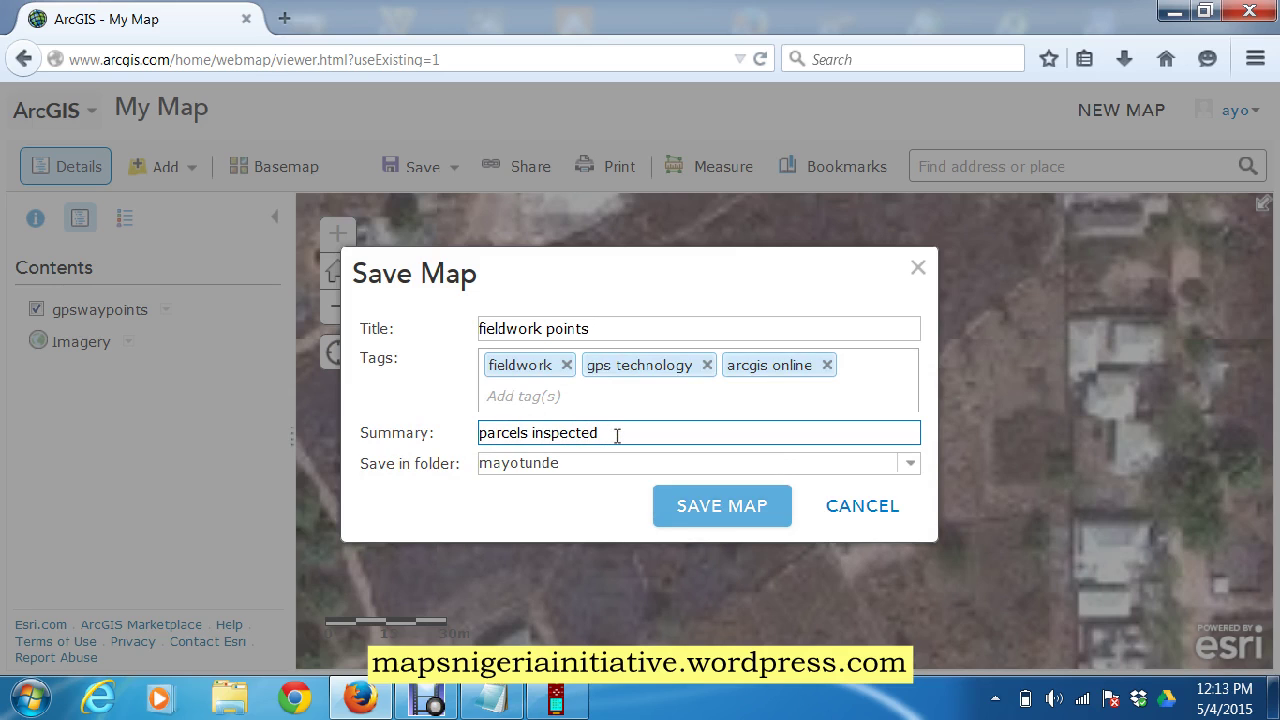
type("field work")
left_click(677, 513)
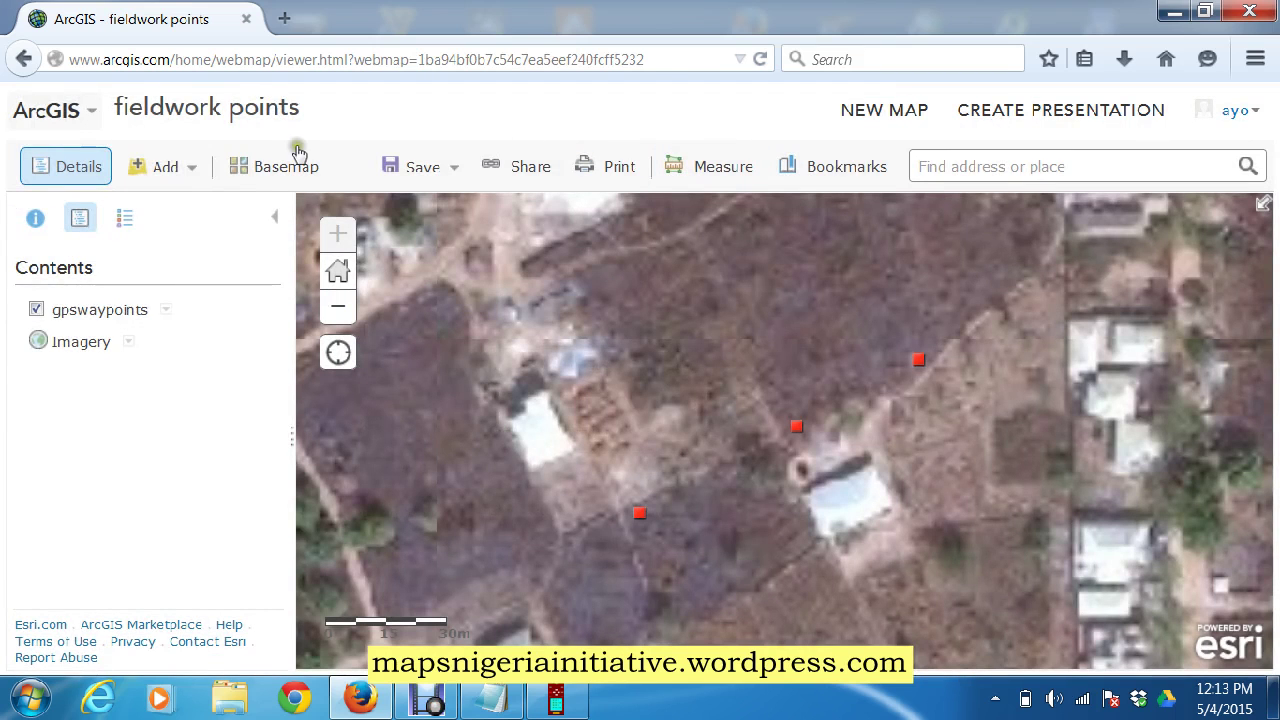
left_click(48, 110)
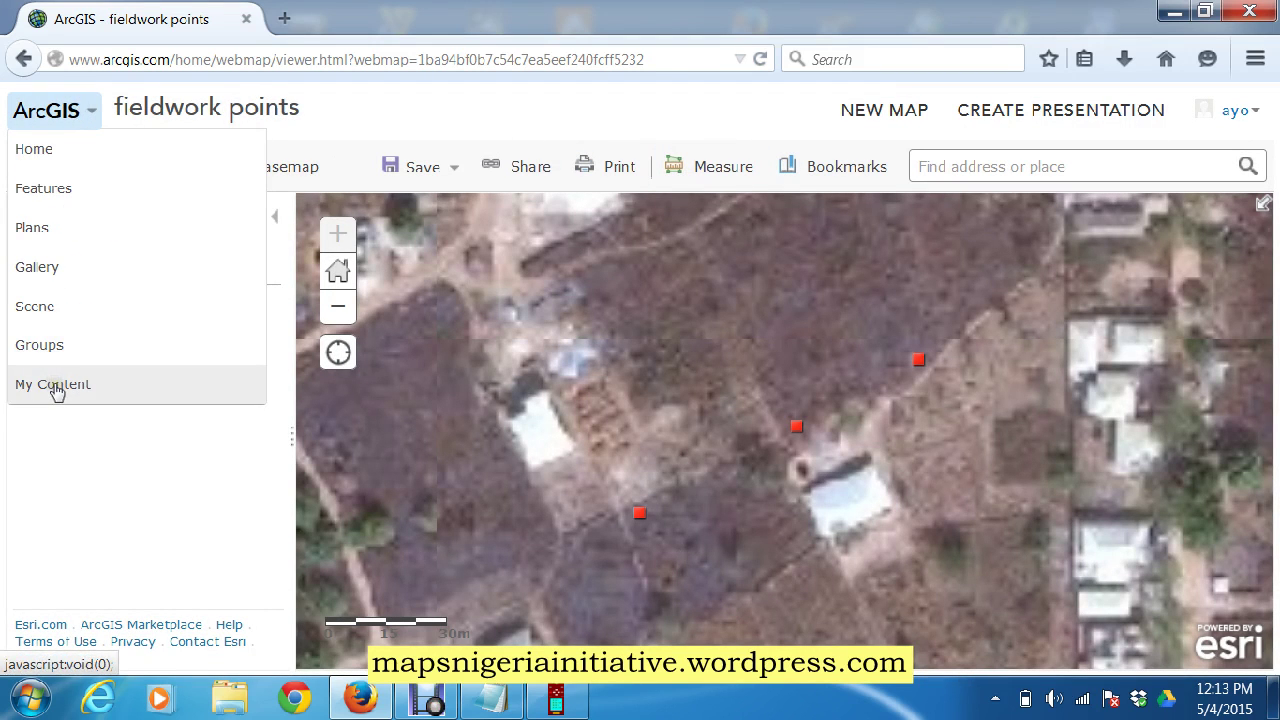
left_click(122, 412)
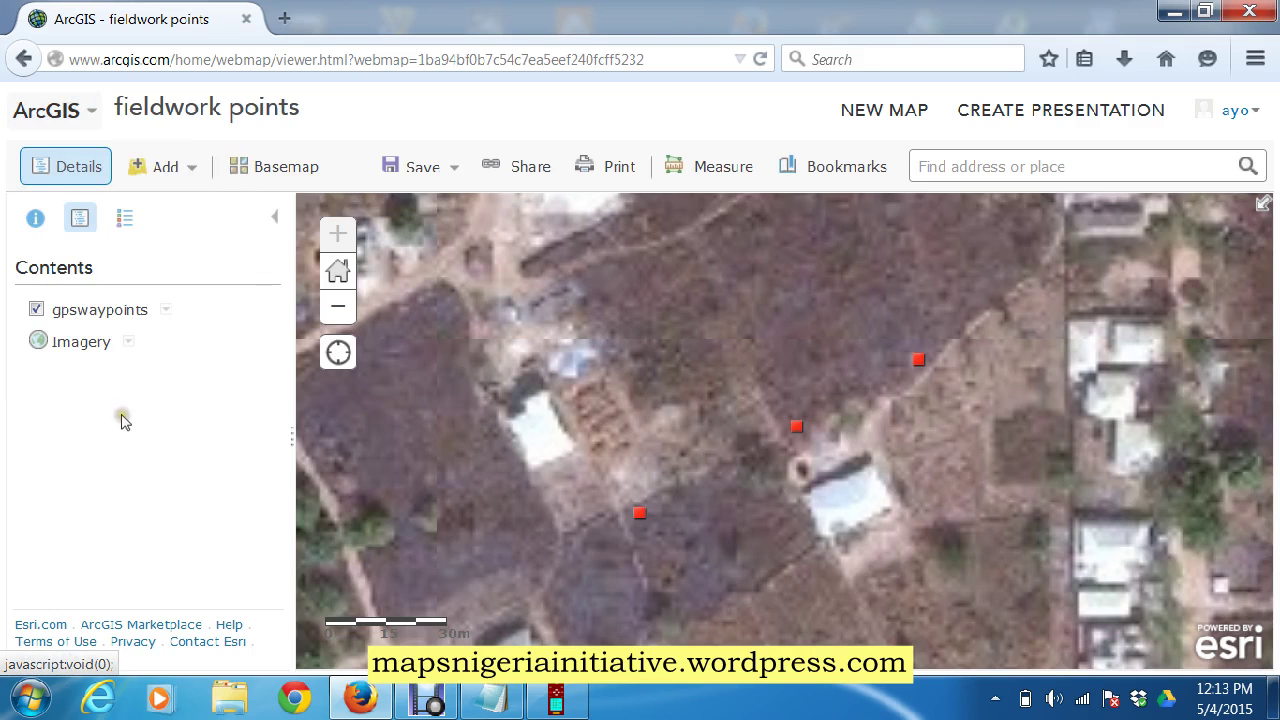
Open the sharing options of the fieldwork points map and share it with Everyone (public).
left_click(527, 166)
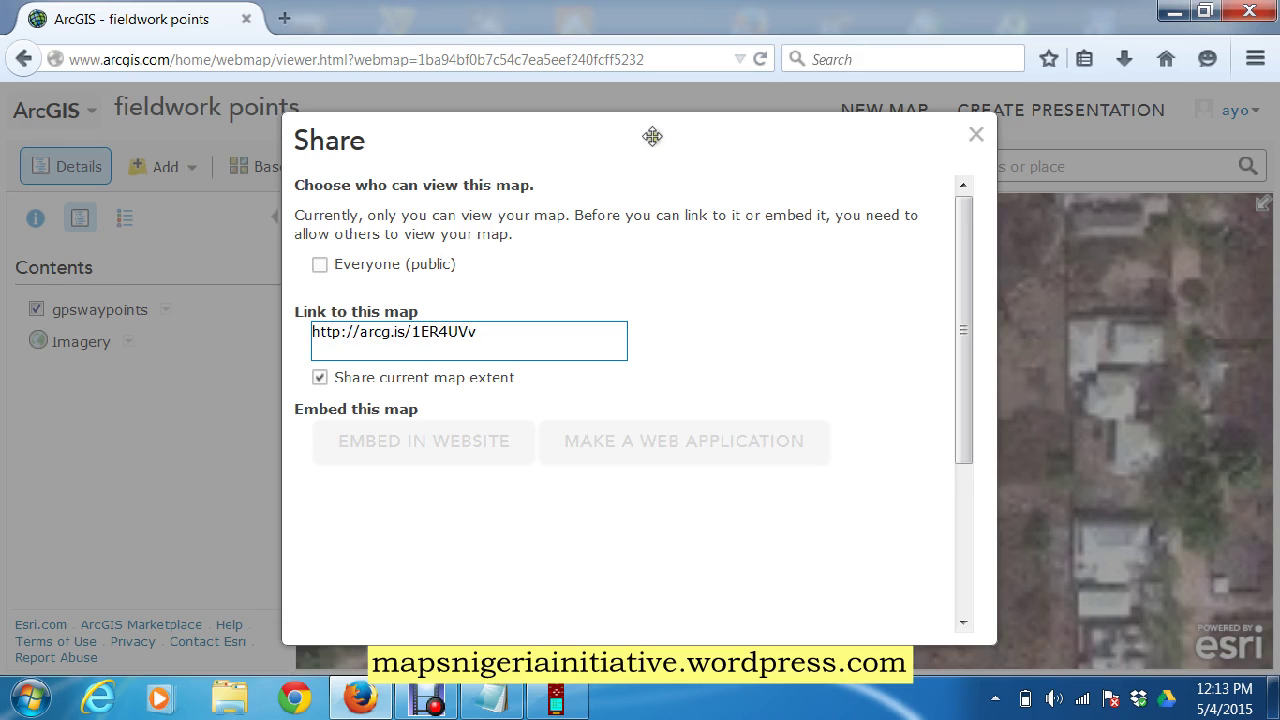
left_click_drag(652, 136, 714, 131)
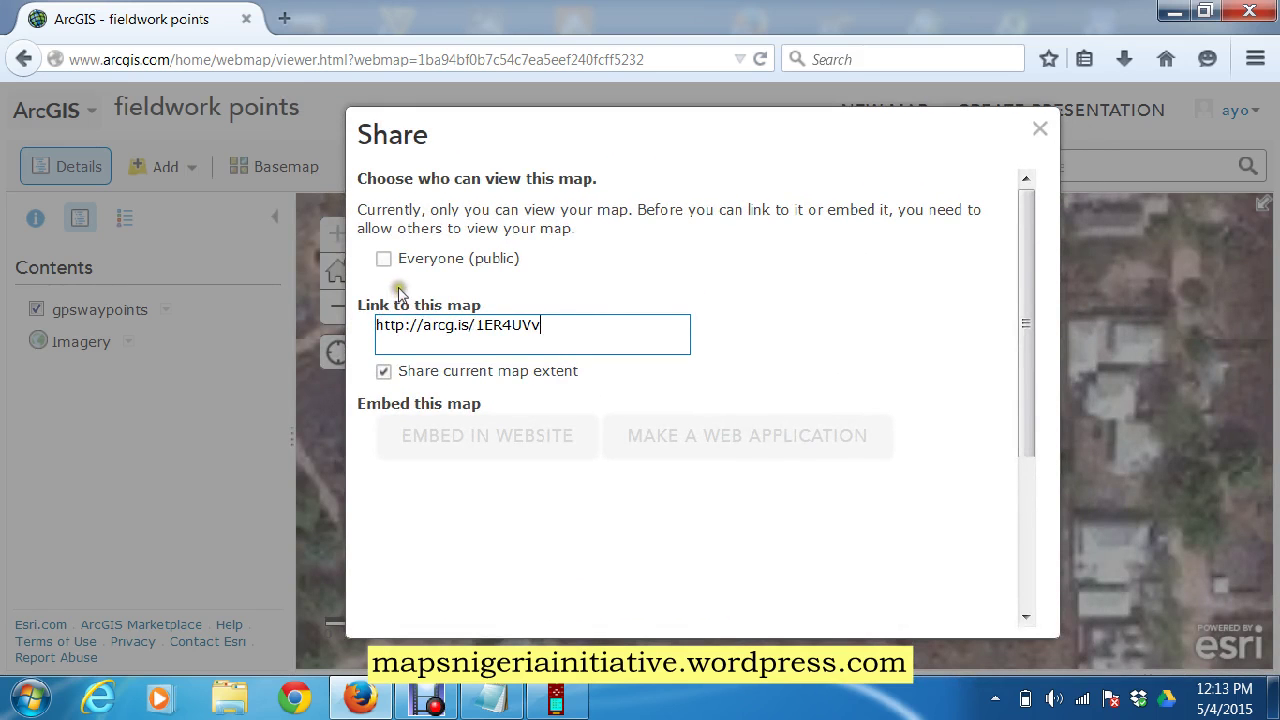
left_click(568, 318)
left_click(384, 258)
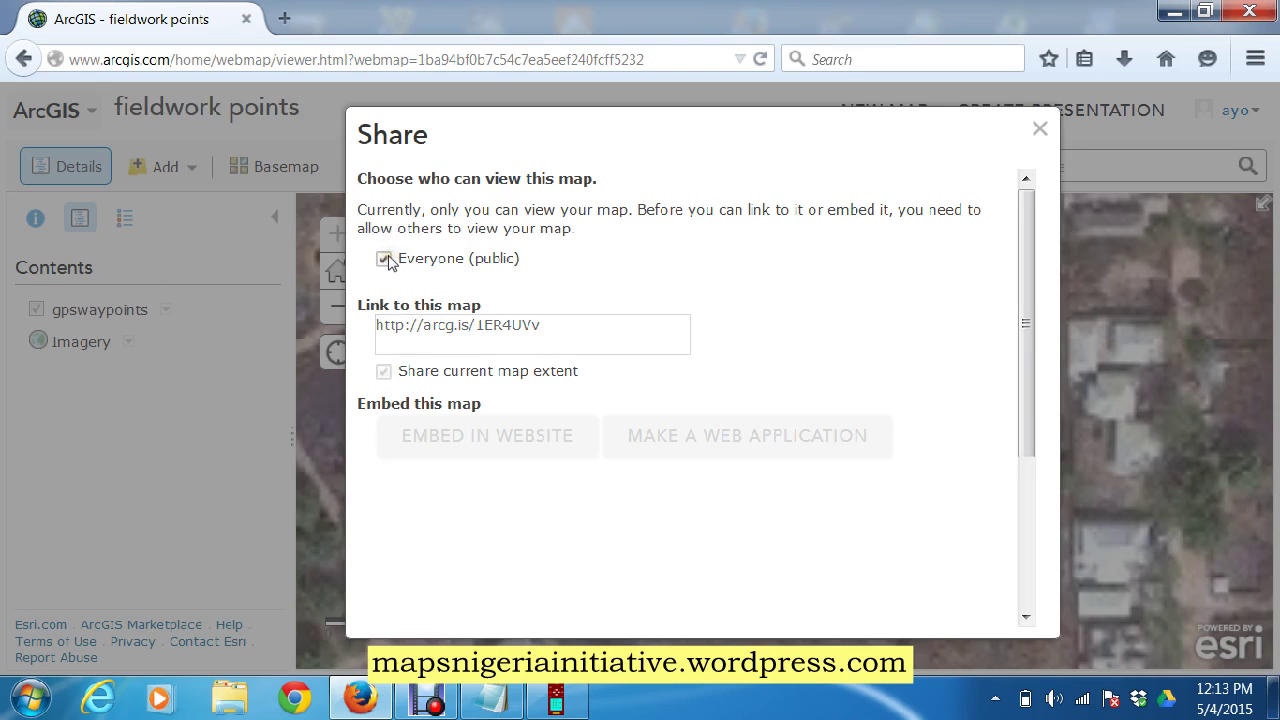
Open the Embed in Website settings, copy the complete iframe HTML code for the Medium map size, and close the settings.
left_click(470, 441)
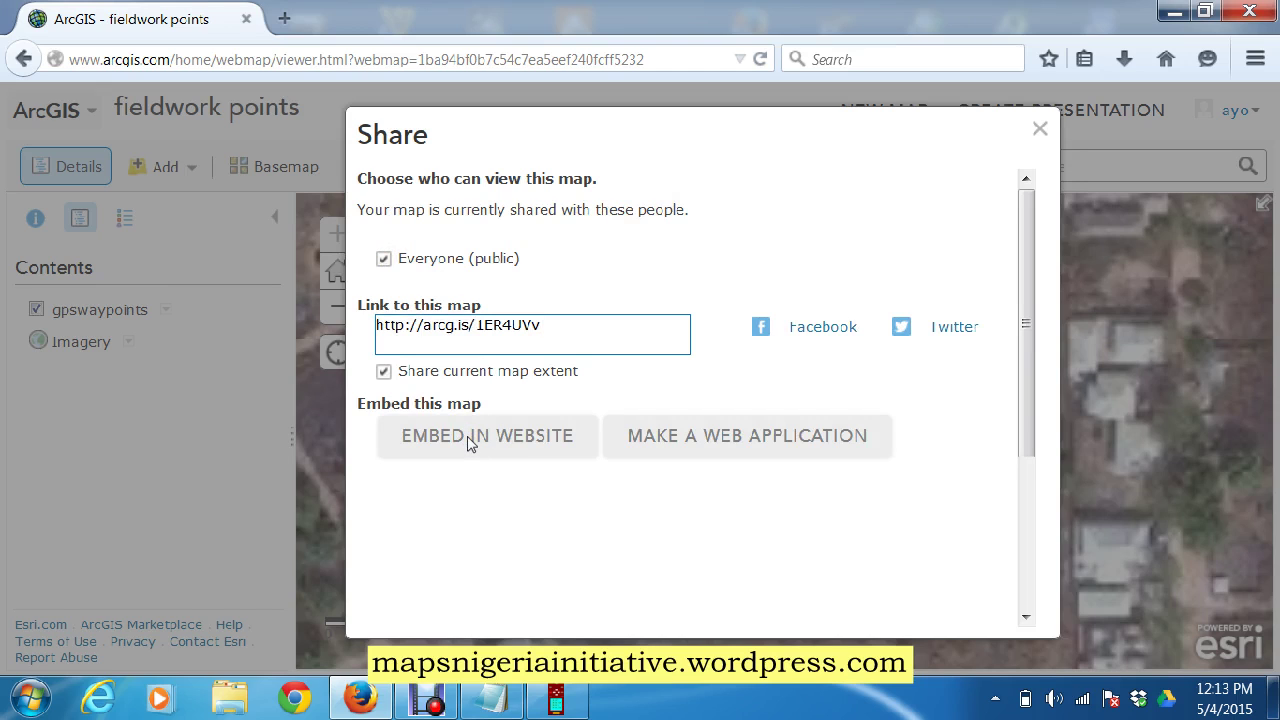
left_click(470, 441)
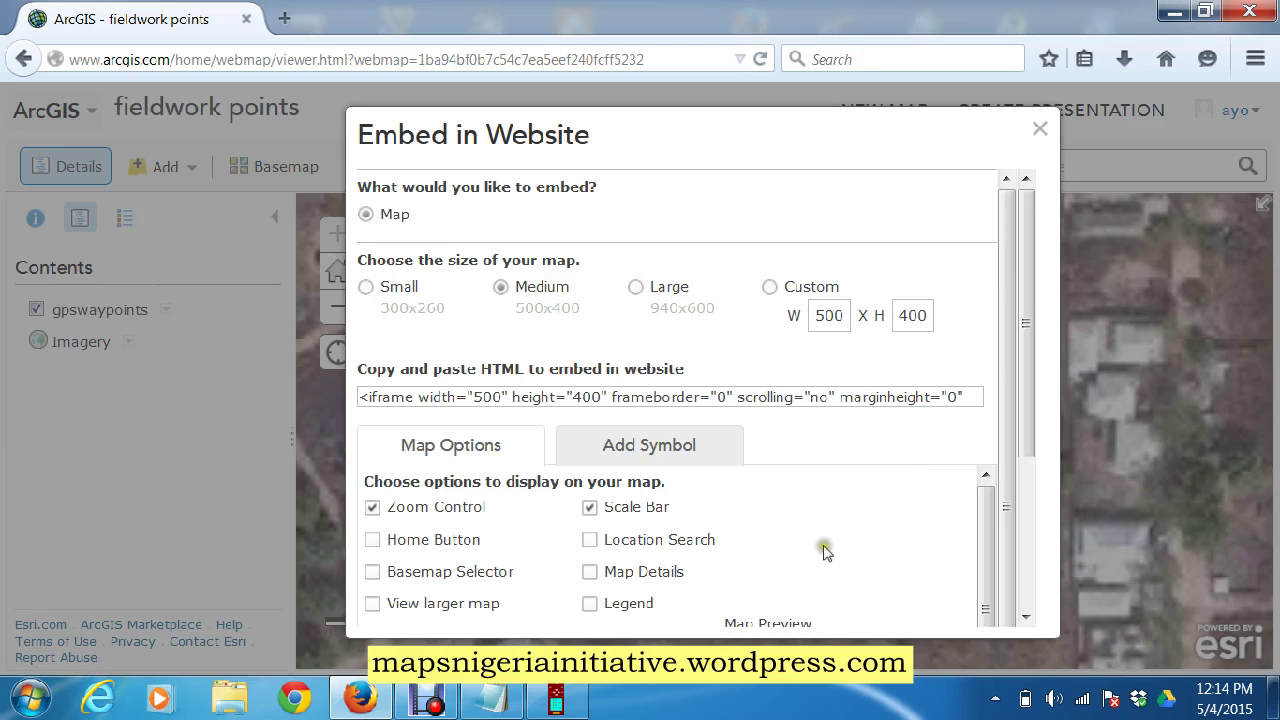
left_click(1028, 620)
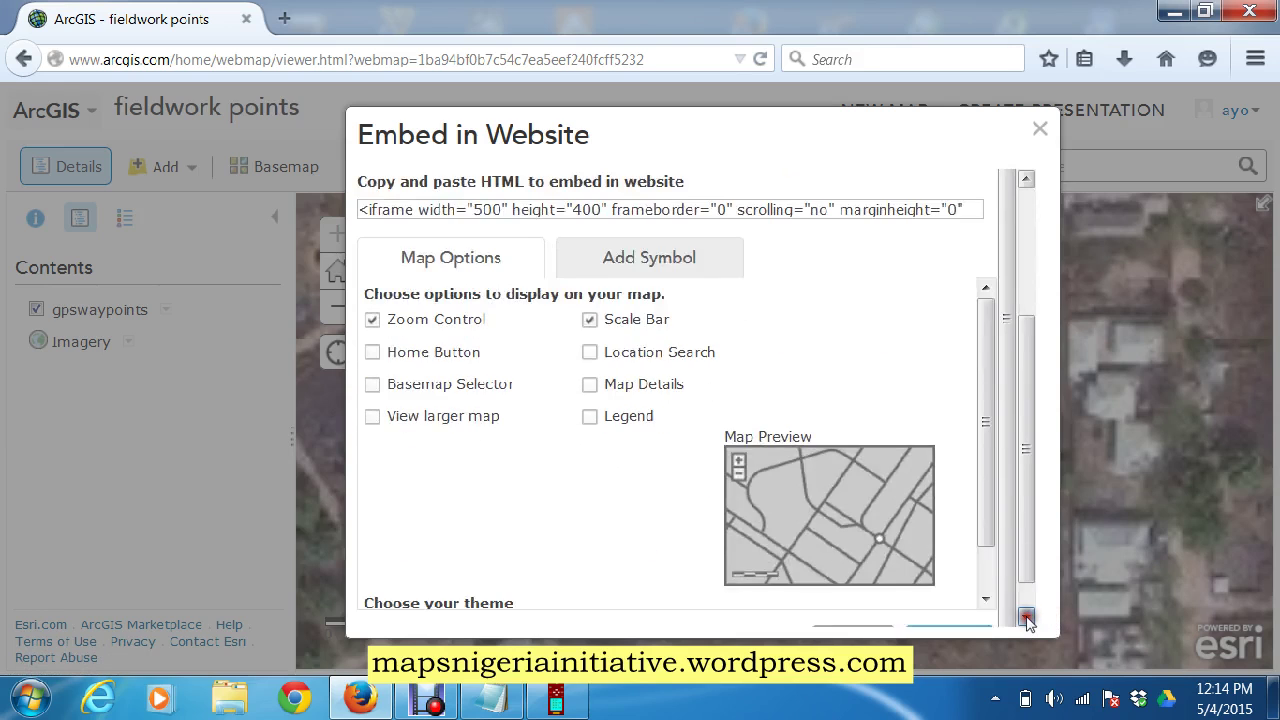
left_click(1025, 180)
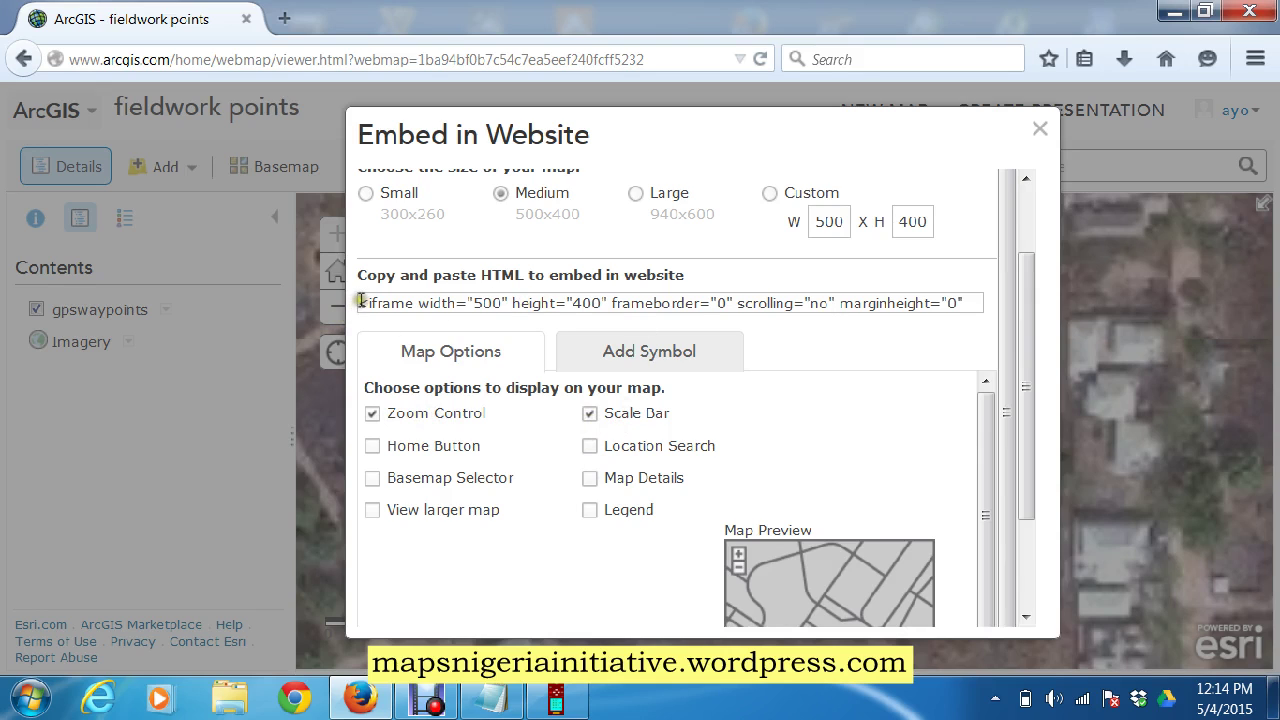
left_click_drag(358, 302, 835, 333)
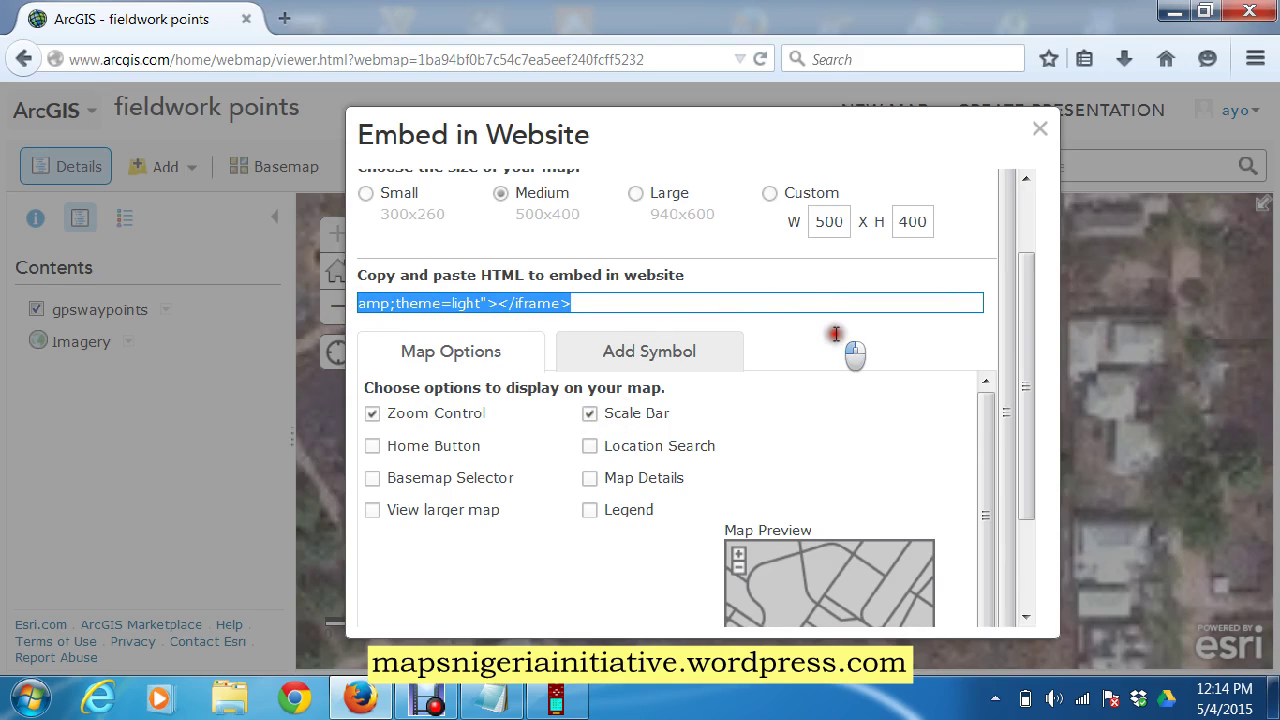
right_click(505, 297)
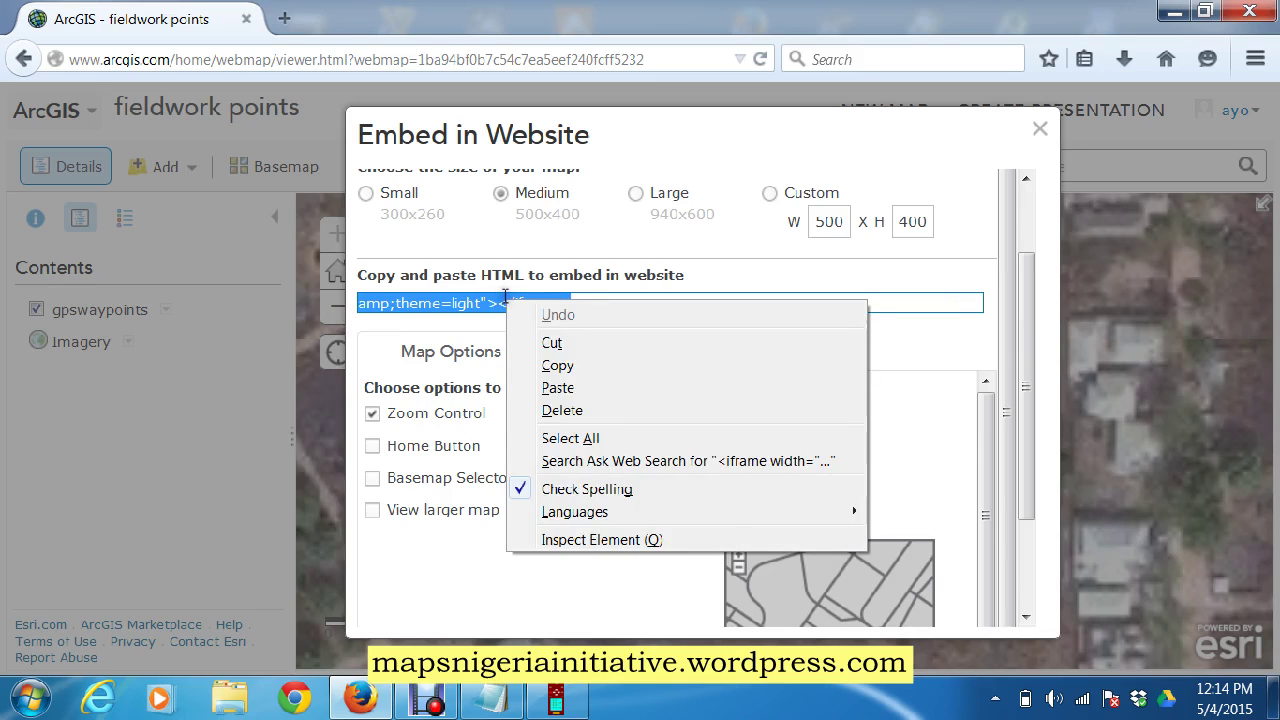
key("c")
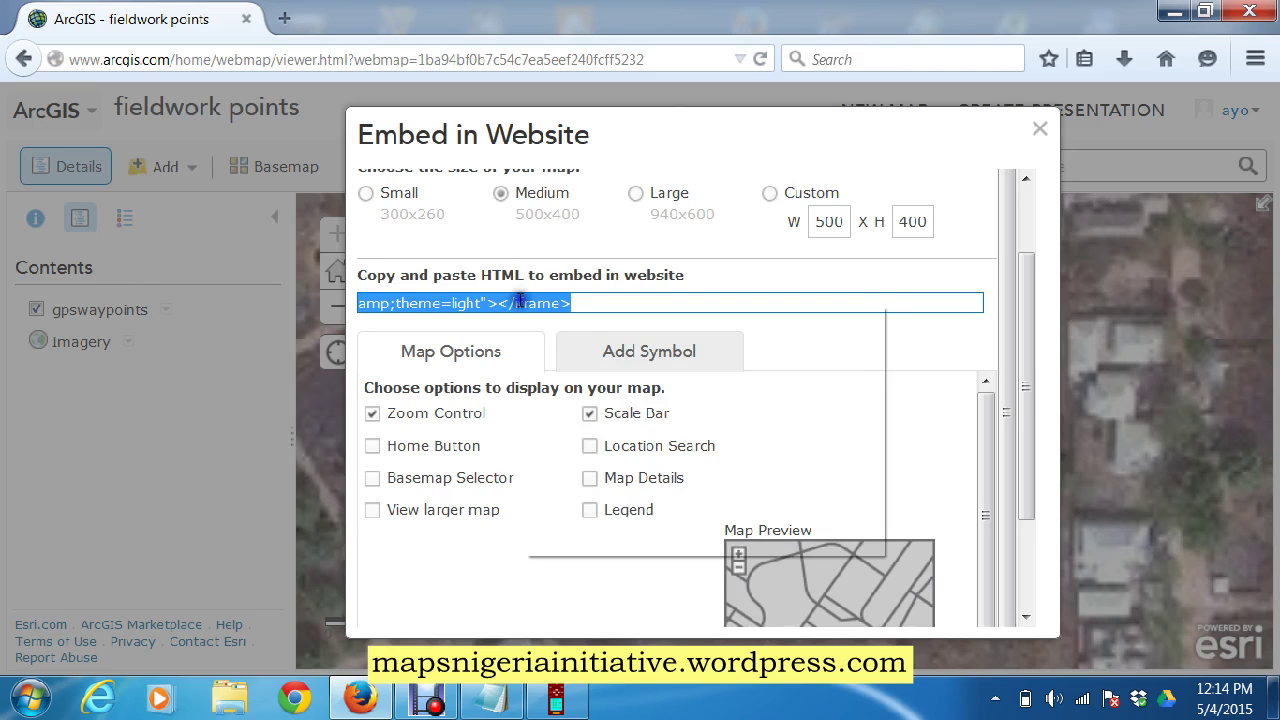
right_click(526, 306)
left_click(574, 369)
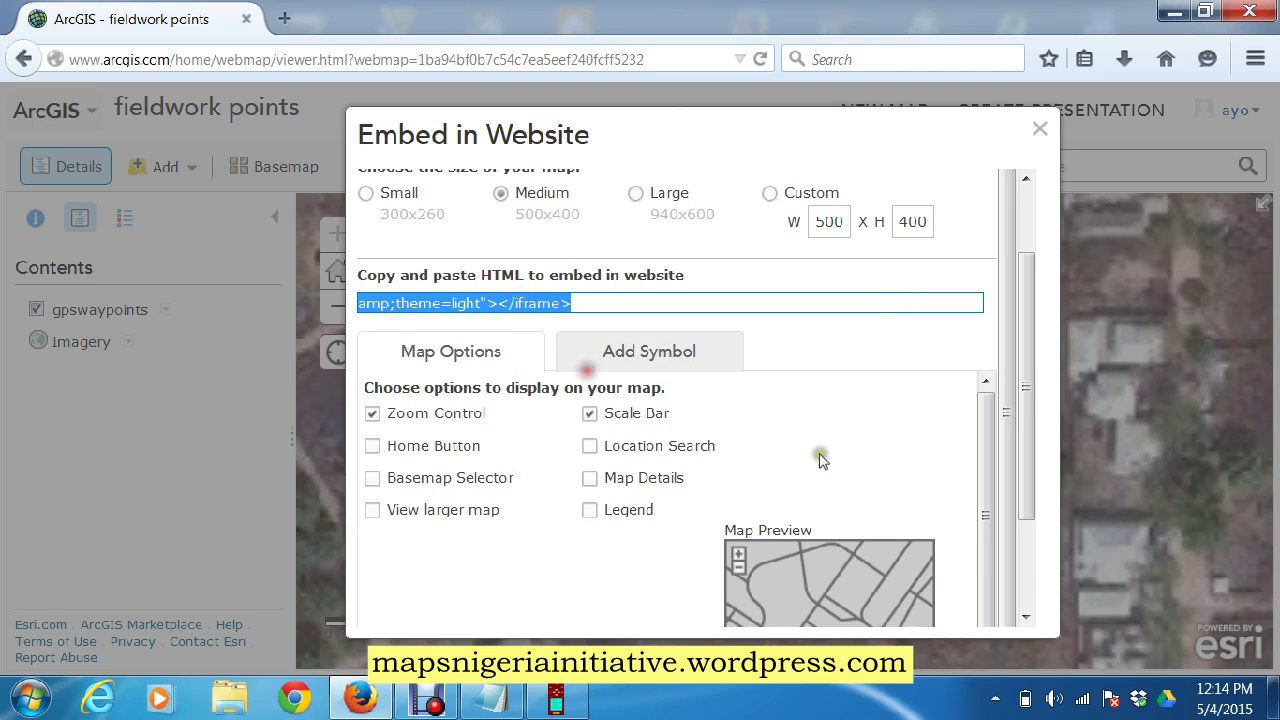
scroll(1030, 578, "down", 2)
left_click(928, 608)
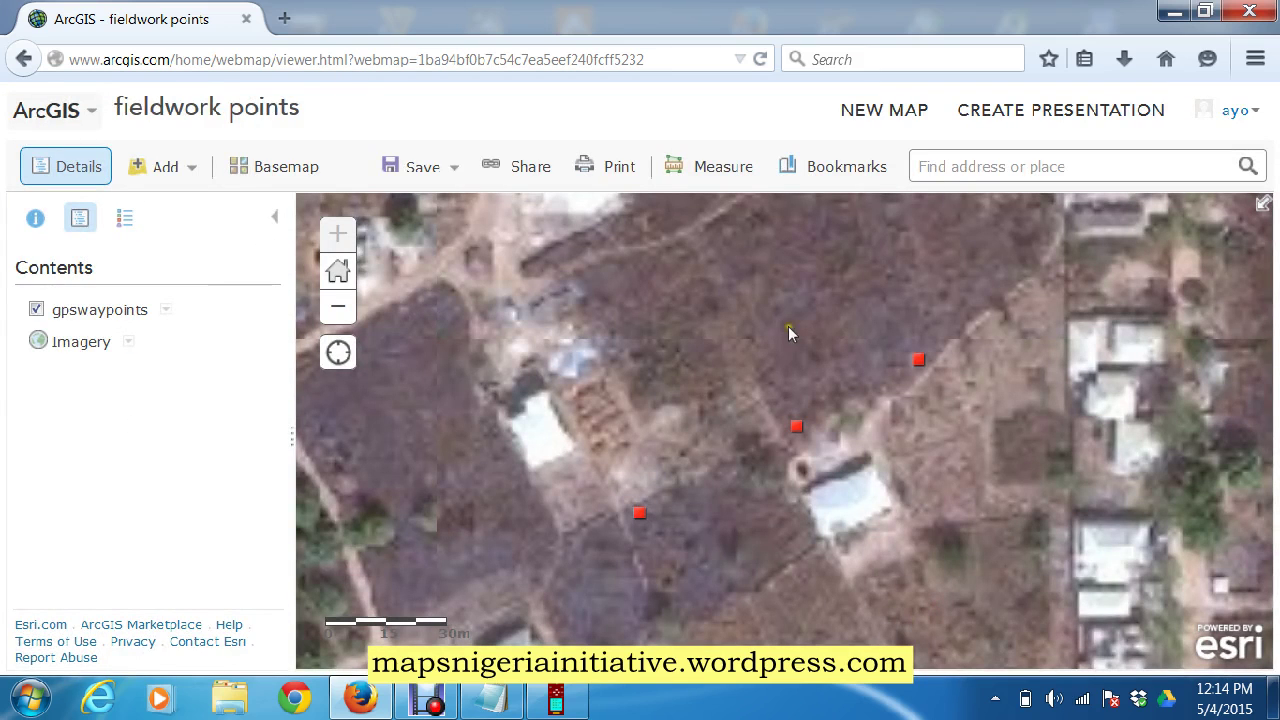
Switch to Windows Explorer and open creed2.txt from the webpages folder in My Documents.
left_click(228, 698)
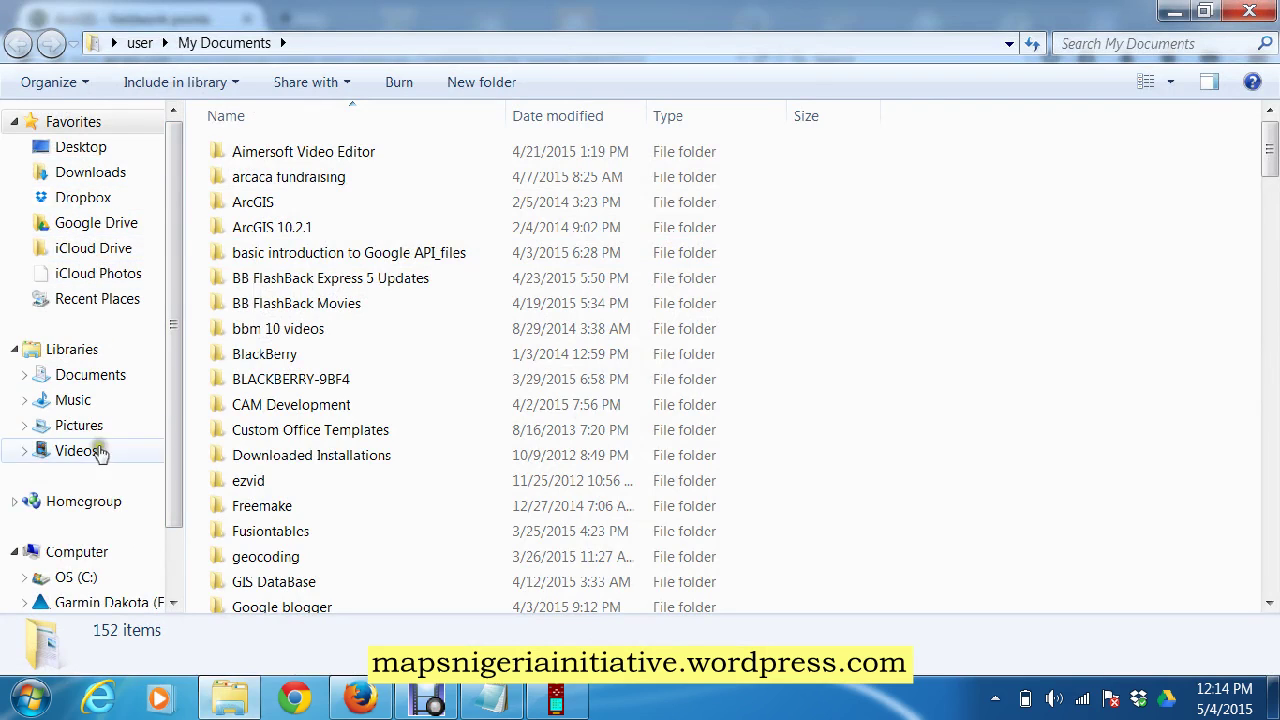
left_click(172, 546)
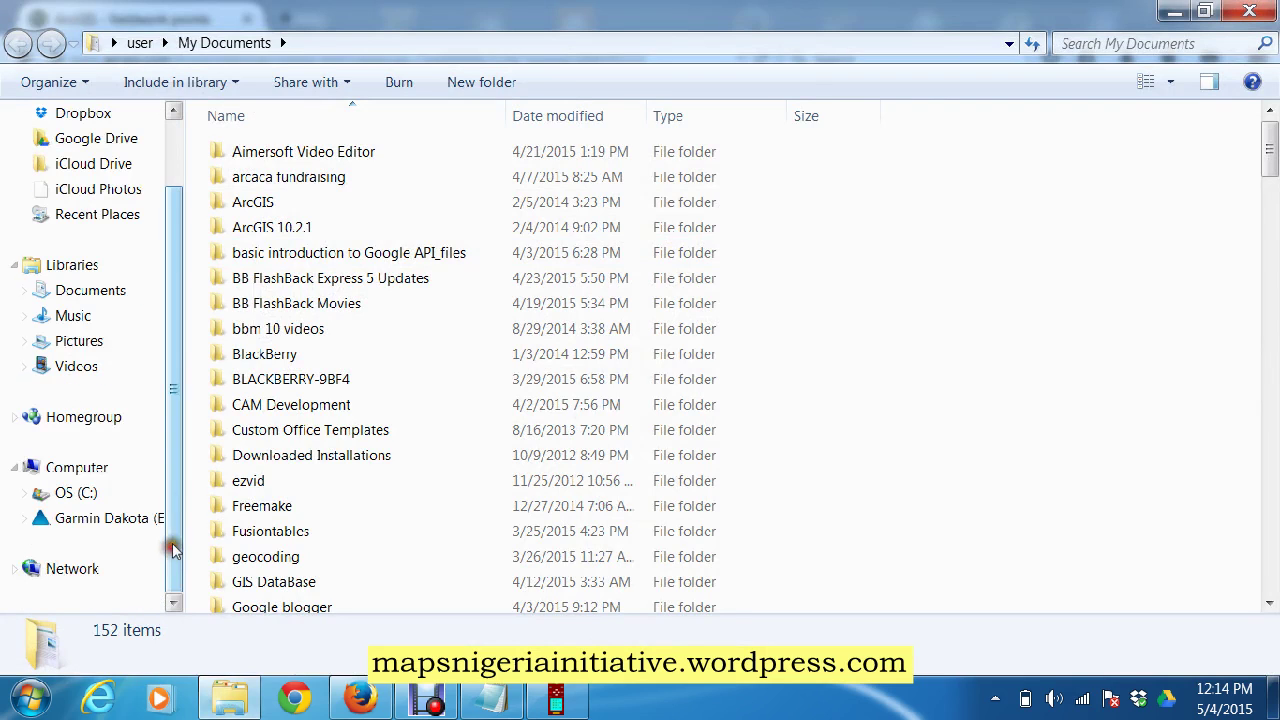
left_click(174, 162)
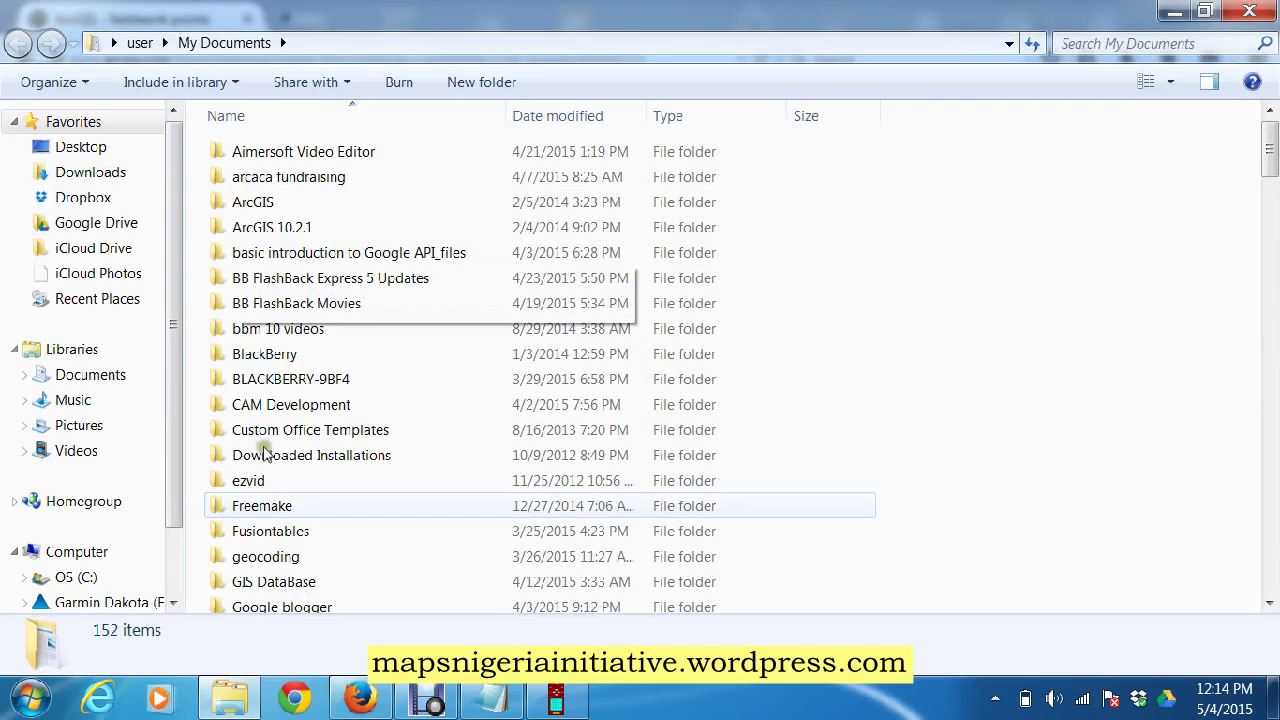
left_click(1272, 528)
left_click(1272, 528)
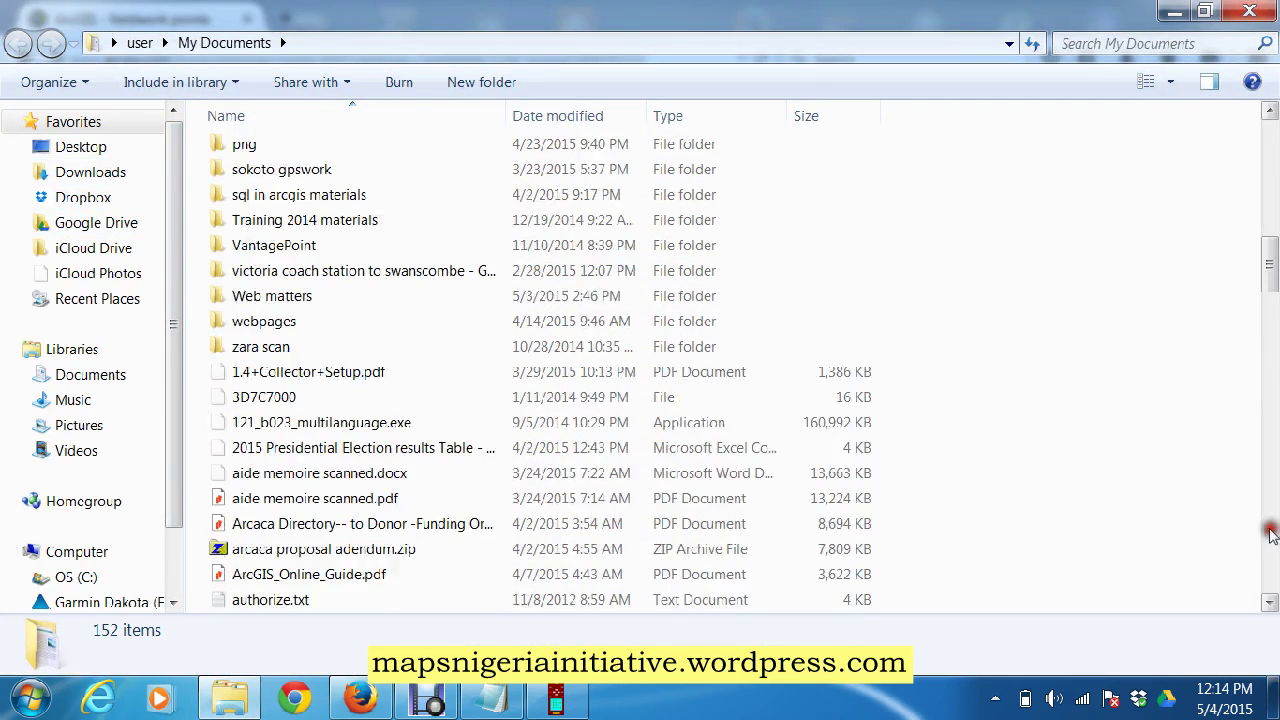
left_click(288, 321)
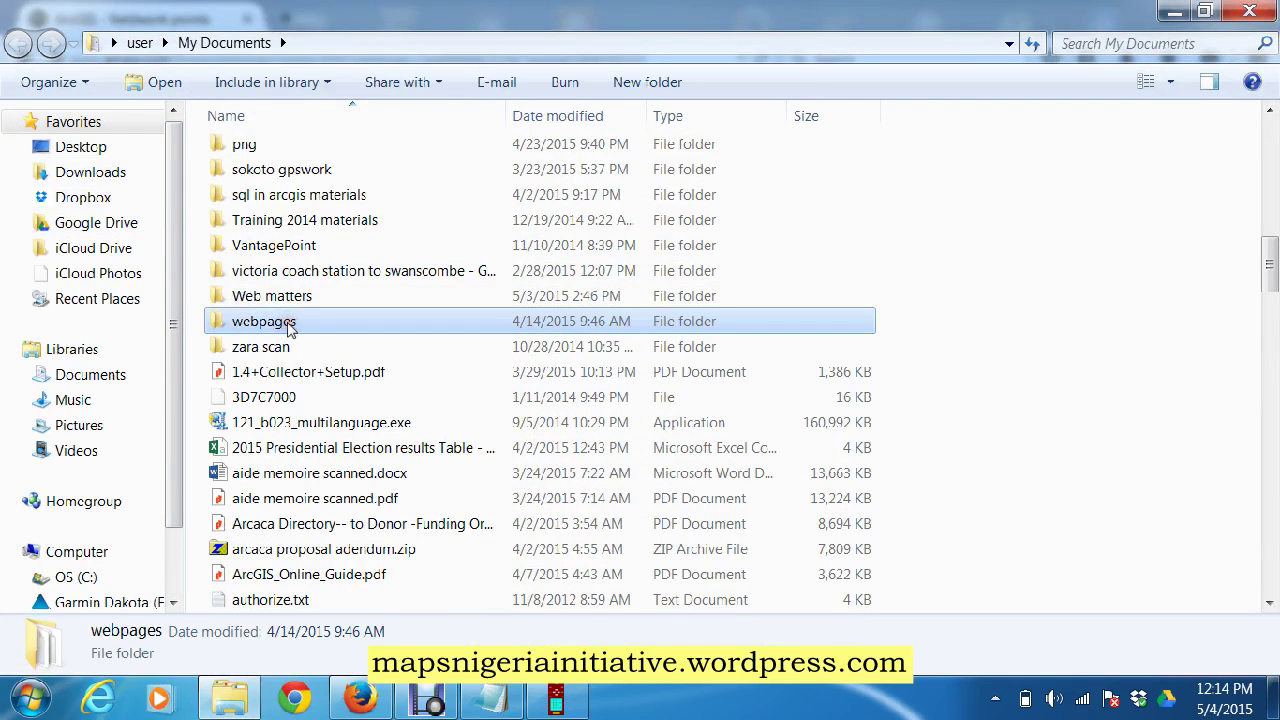
double_click(288, 321)
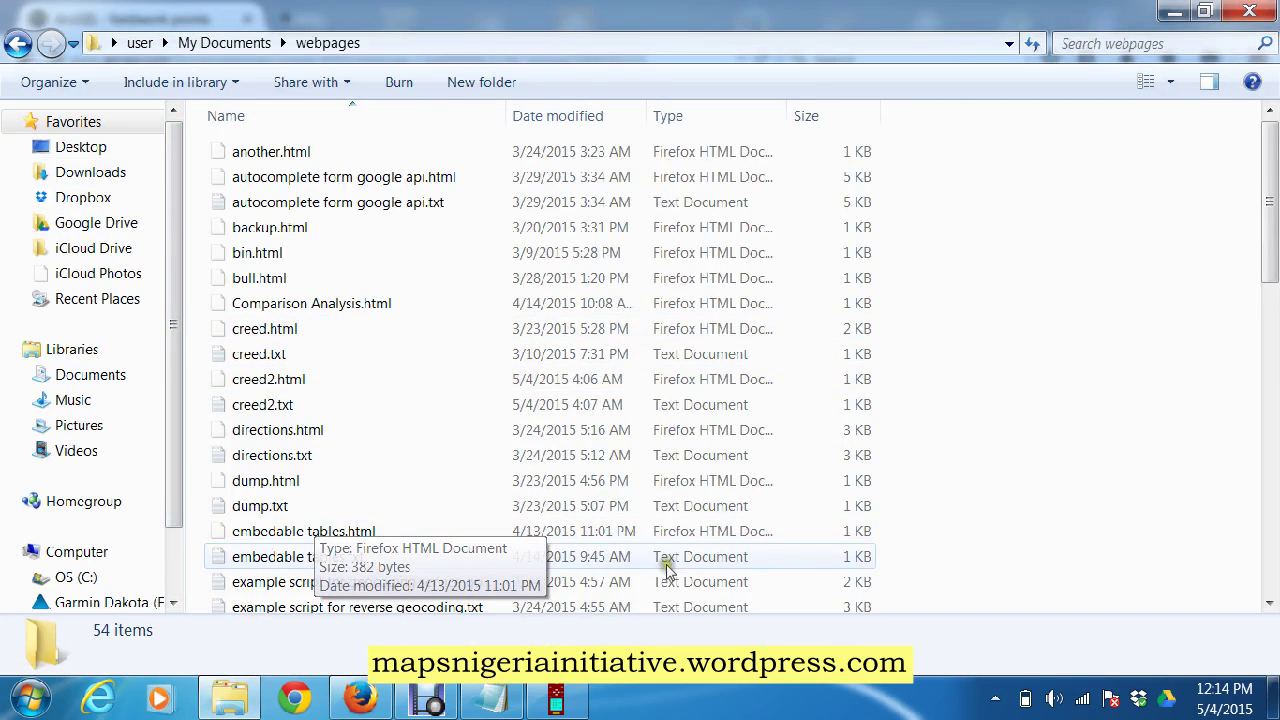
double_click(257, 404)
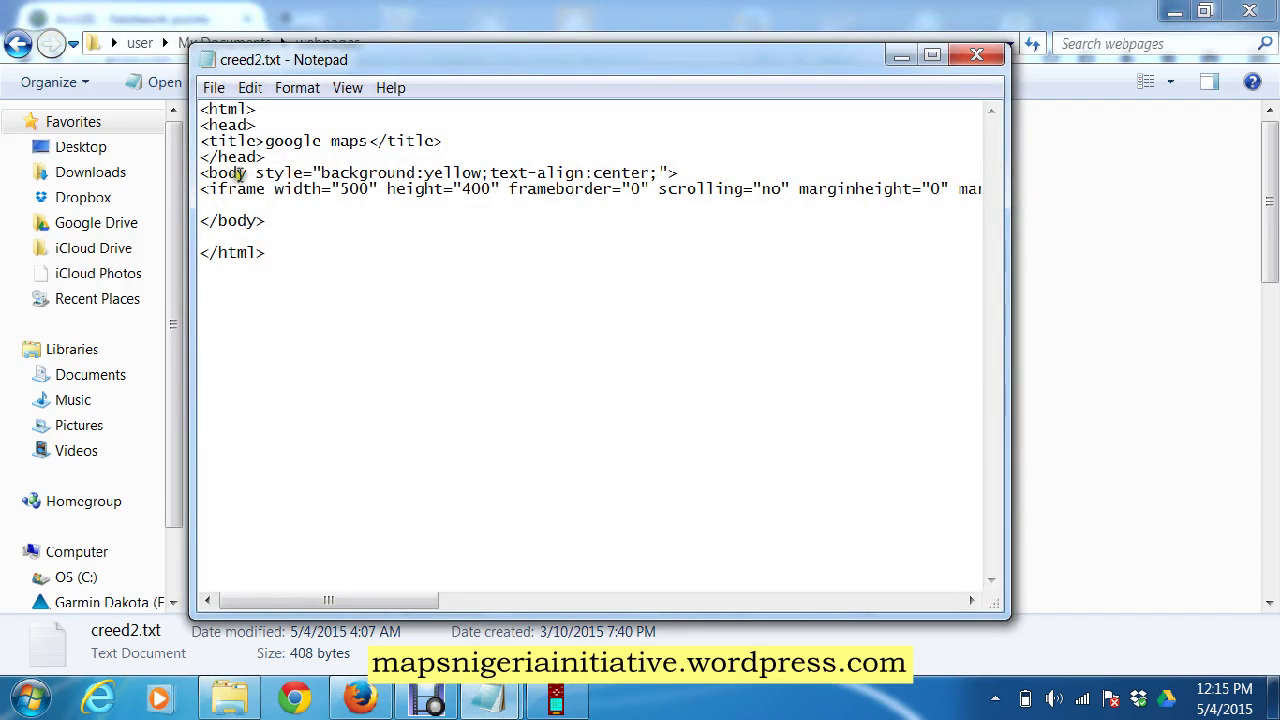
Change the page title in the HTML code to "arcgis online maps".
double_click(277, 148)
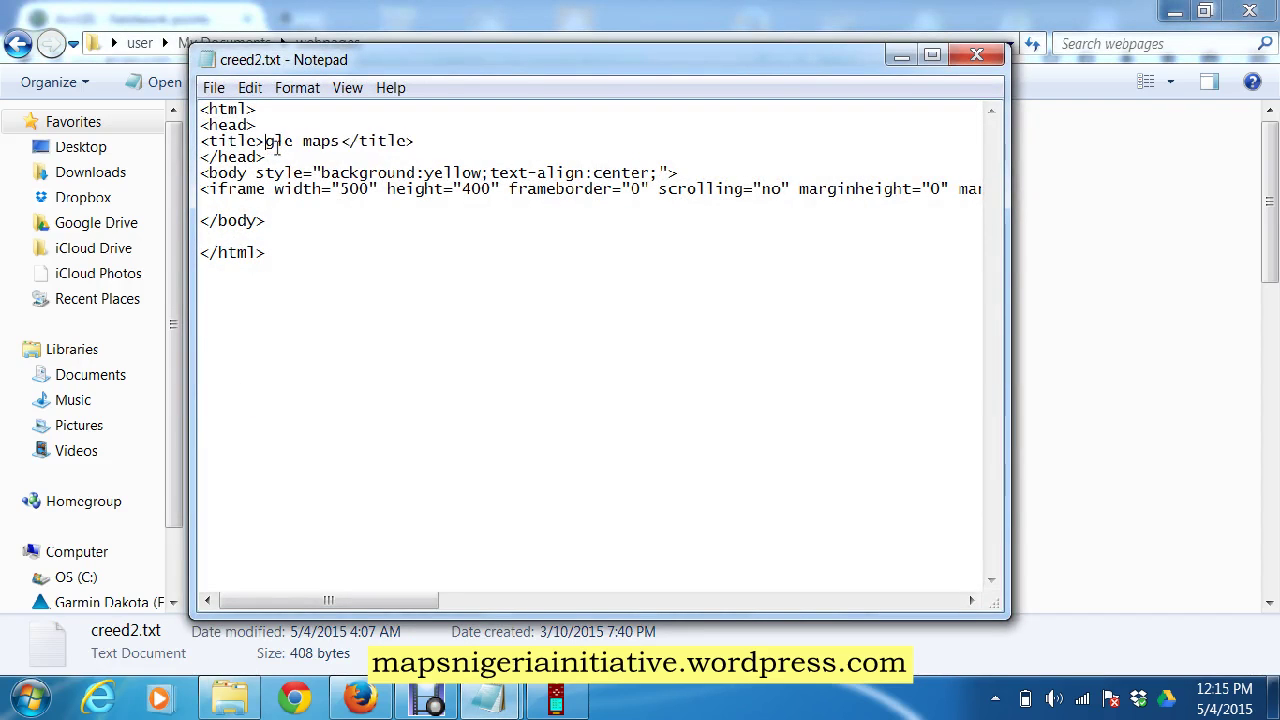
key("BackSpace")
type("a ")
type("rc")
type("gis onl")
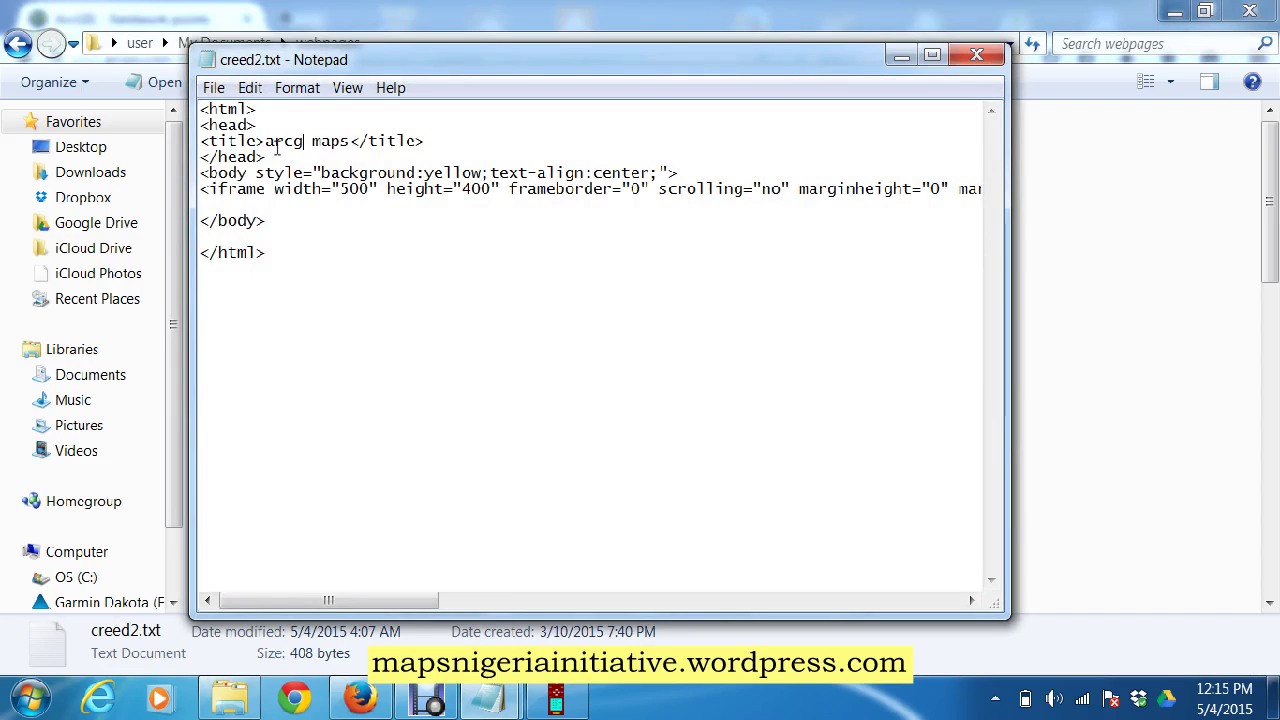
type("ine")
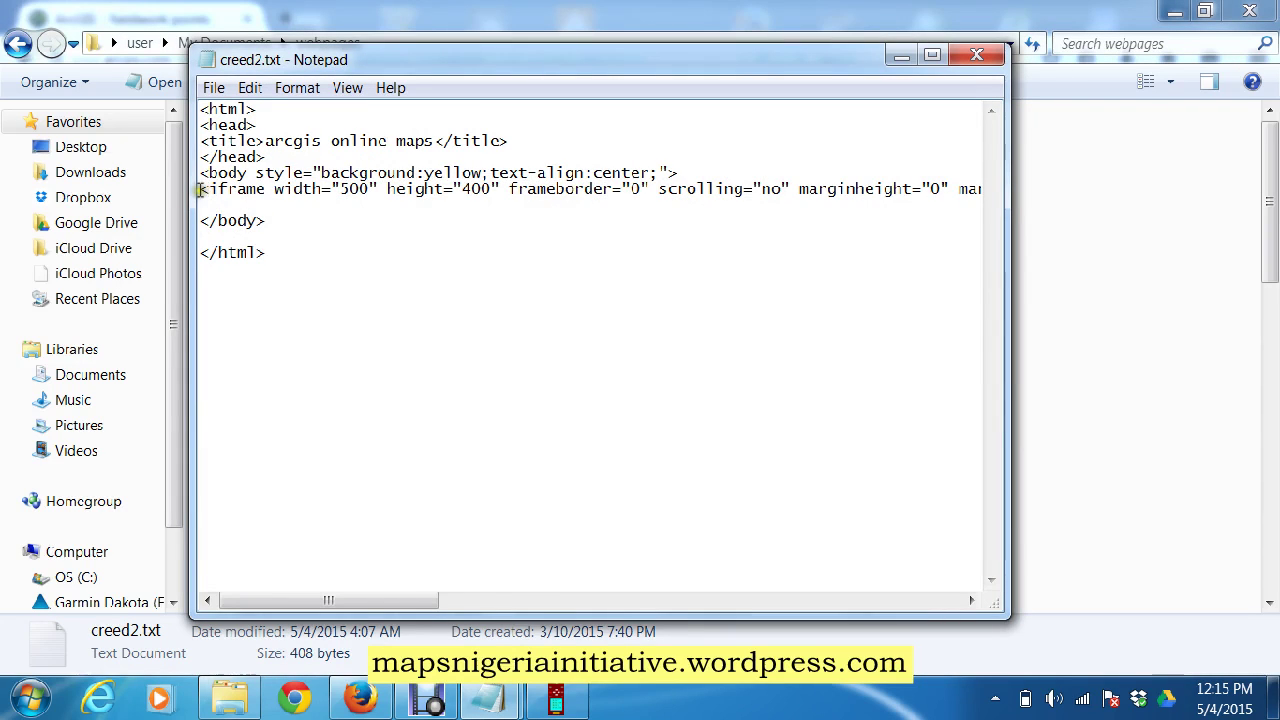
Replace the whole existing iframe line in the page body with the copied ArcGIS Online embed code.
left_click_drag(200, 188, 548, 193)
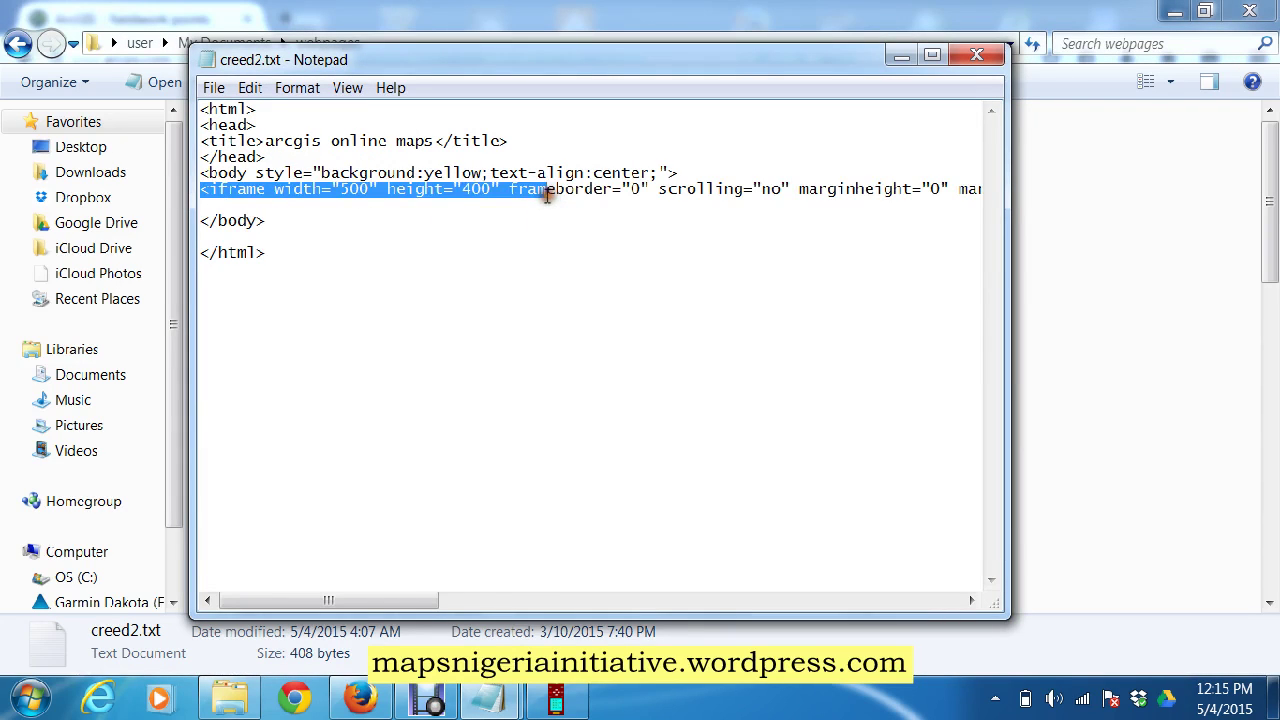
left_click_drag(200, 188, 1005, 189)
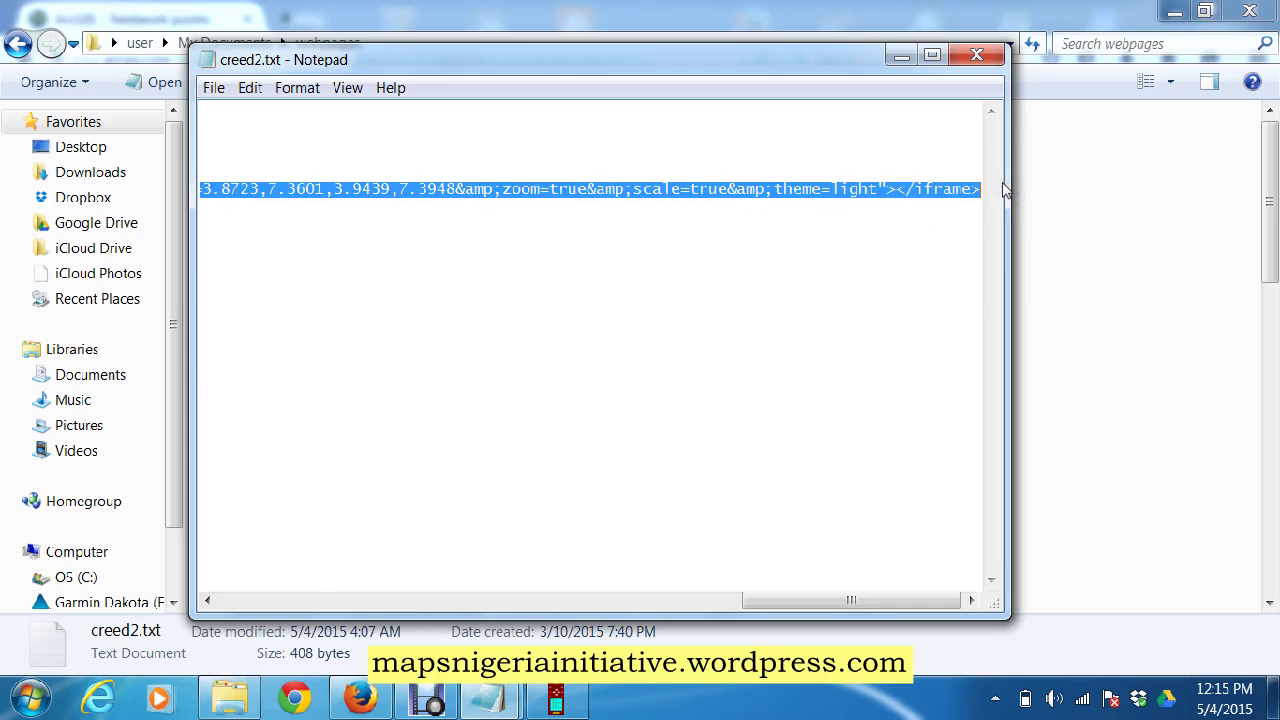
key("Delete")
key("ctrl+v")
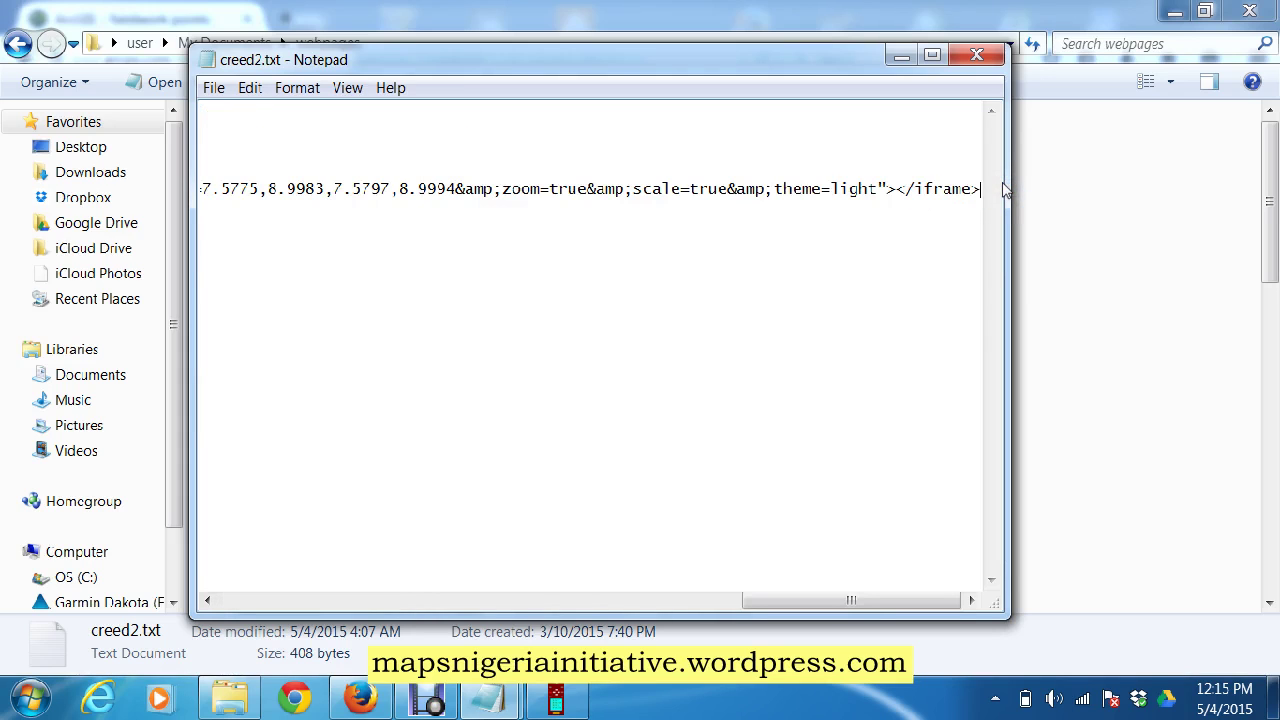
left_click(312, 601)
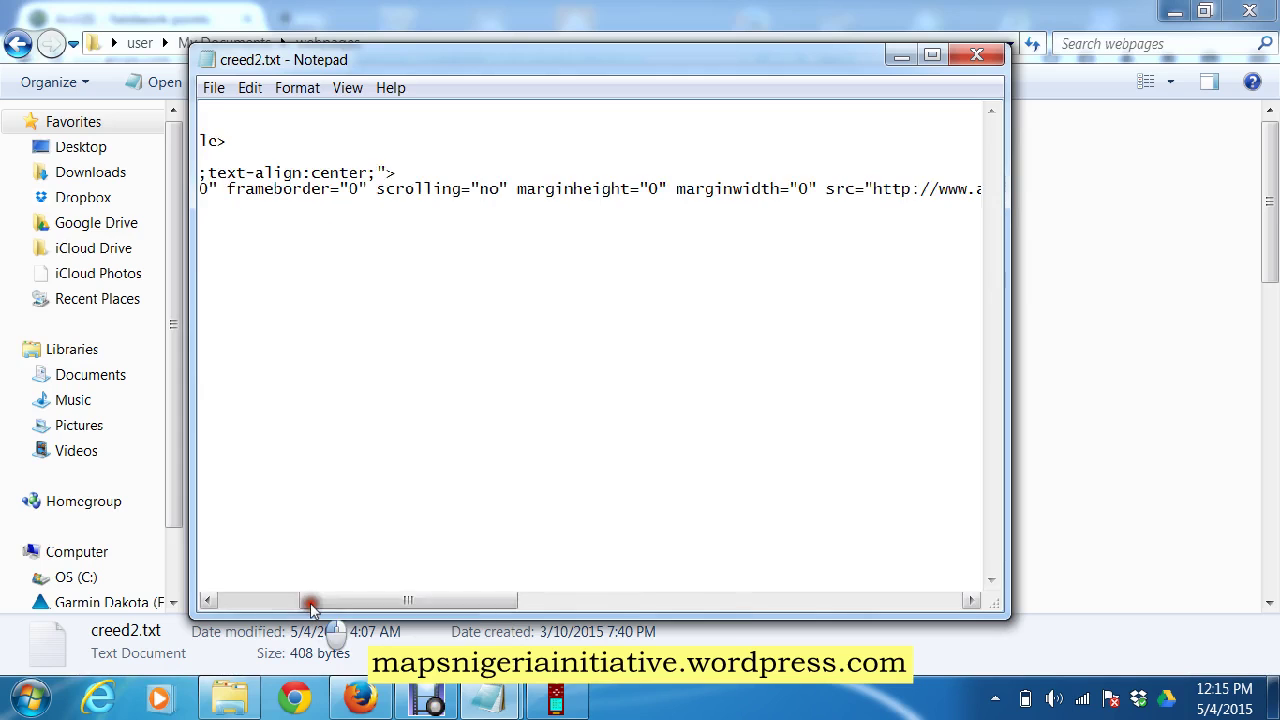
left_click(257, 601)
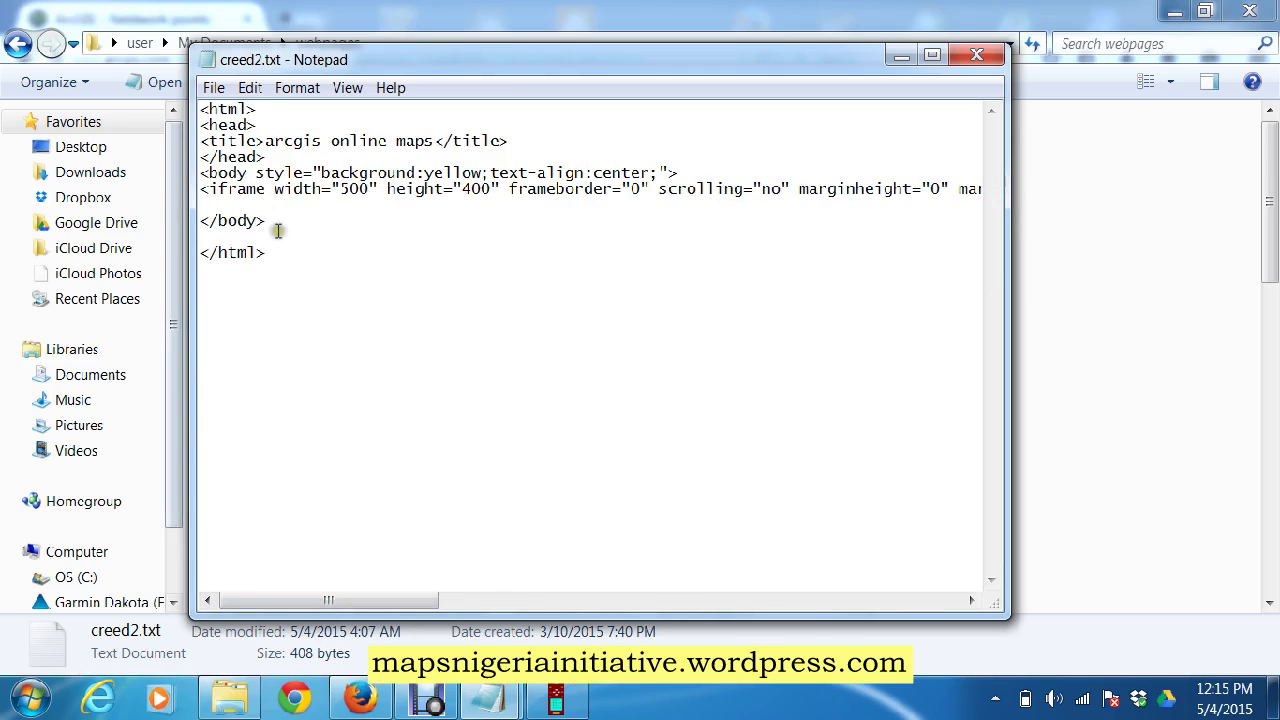
Save the edited code as creed2.html in the webpages folder, replacing the existing file.
left_click(213, 87)
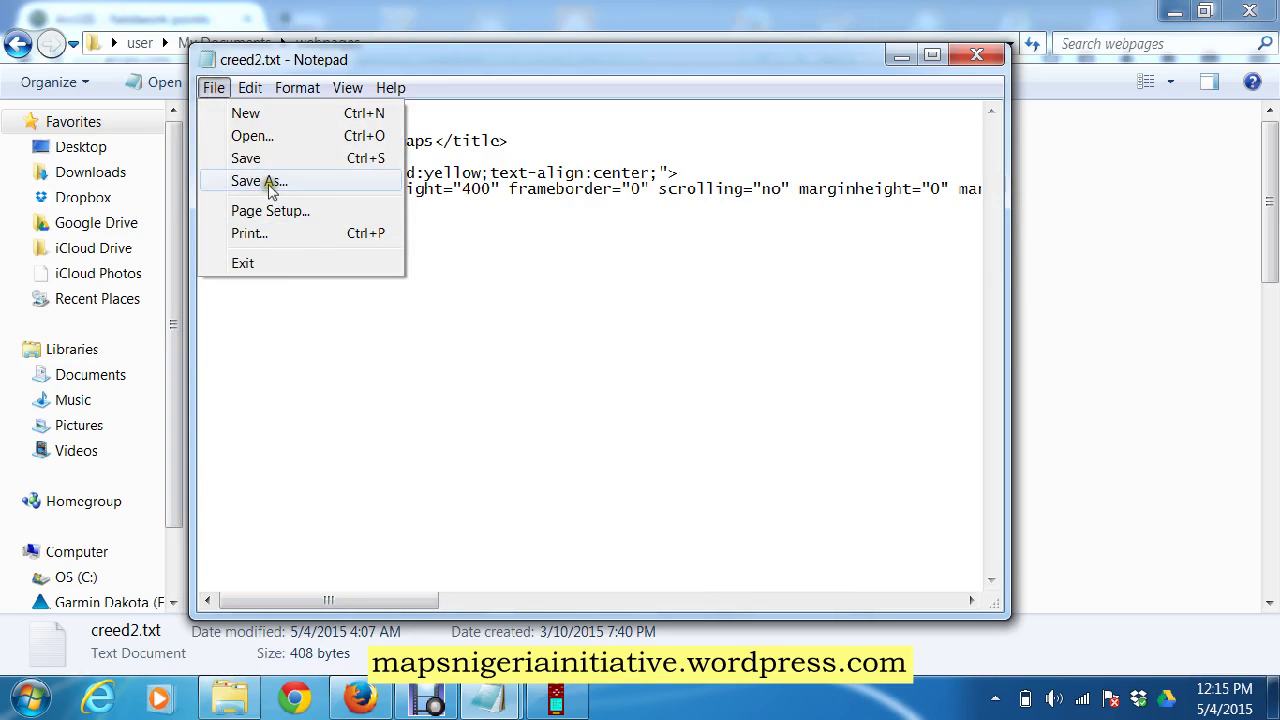
left_click(258, 181)
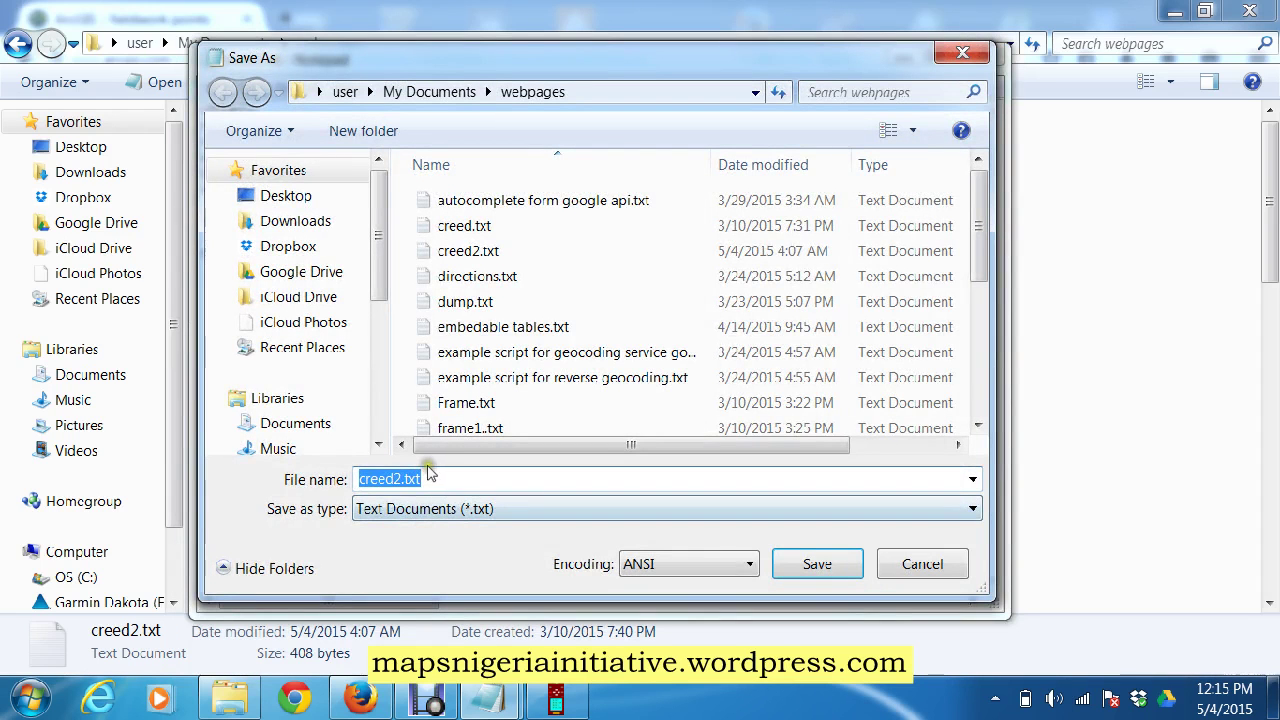
left_click(429, 478)
key("BackSpace")
key("BackSpace")
key("BackSpace")
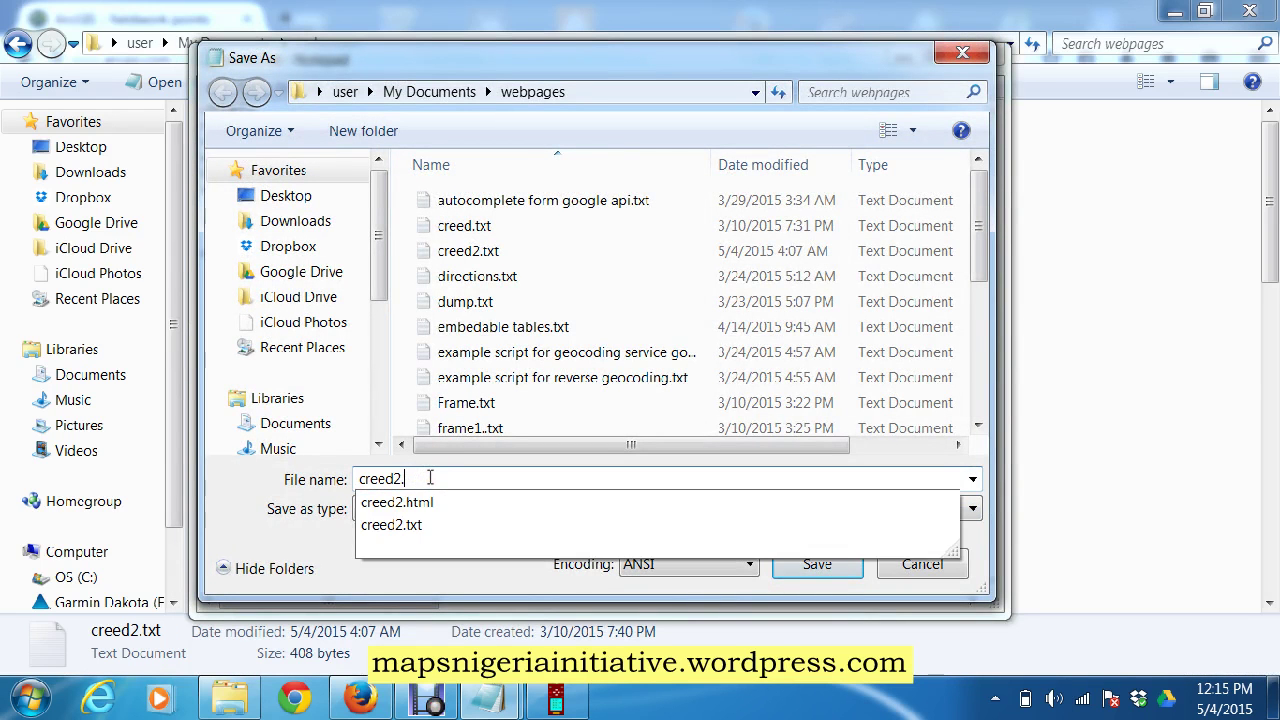
type("html")
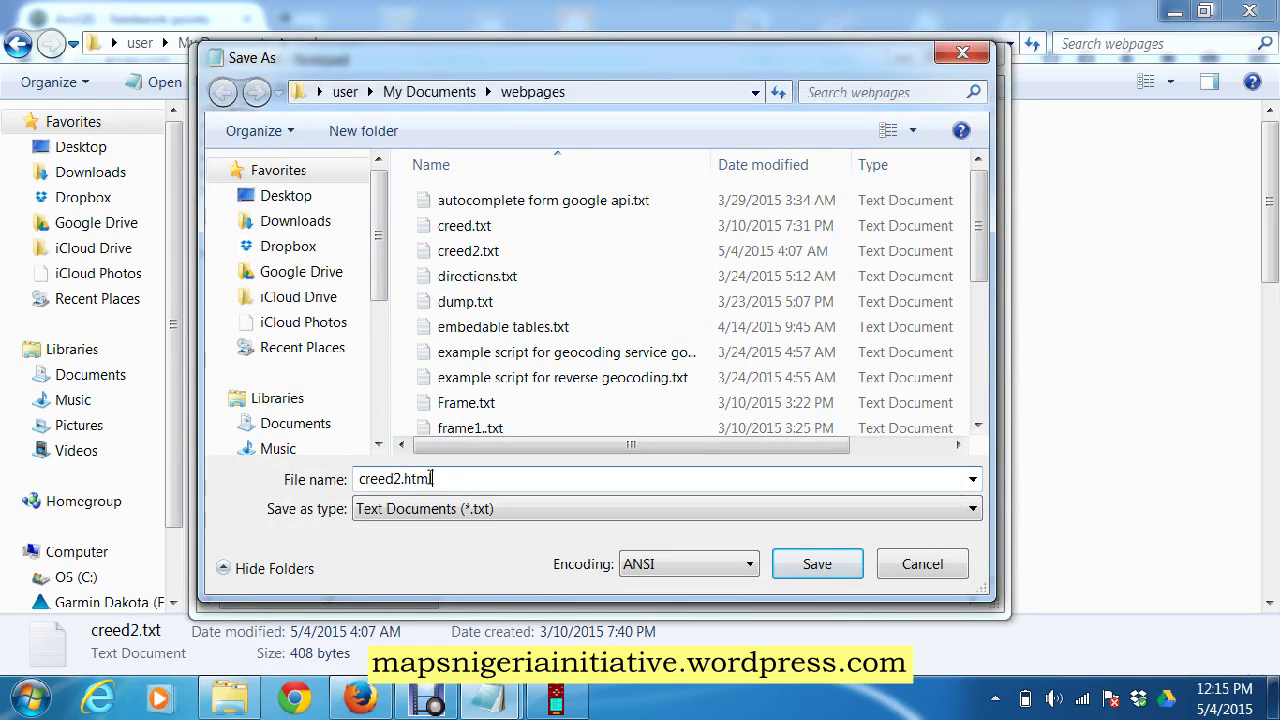
left_click(809, 563)
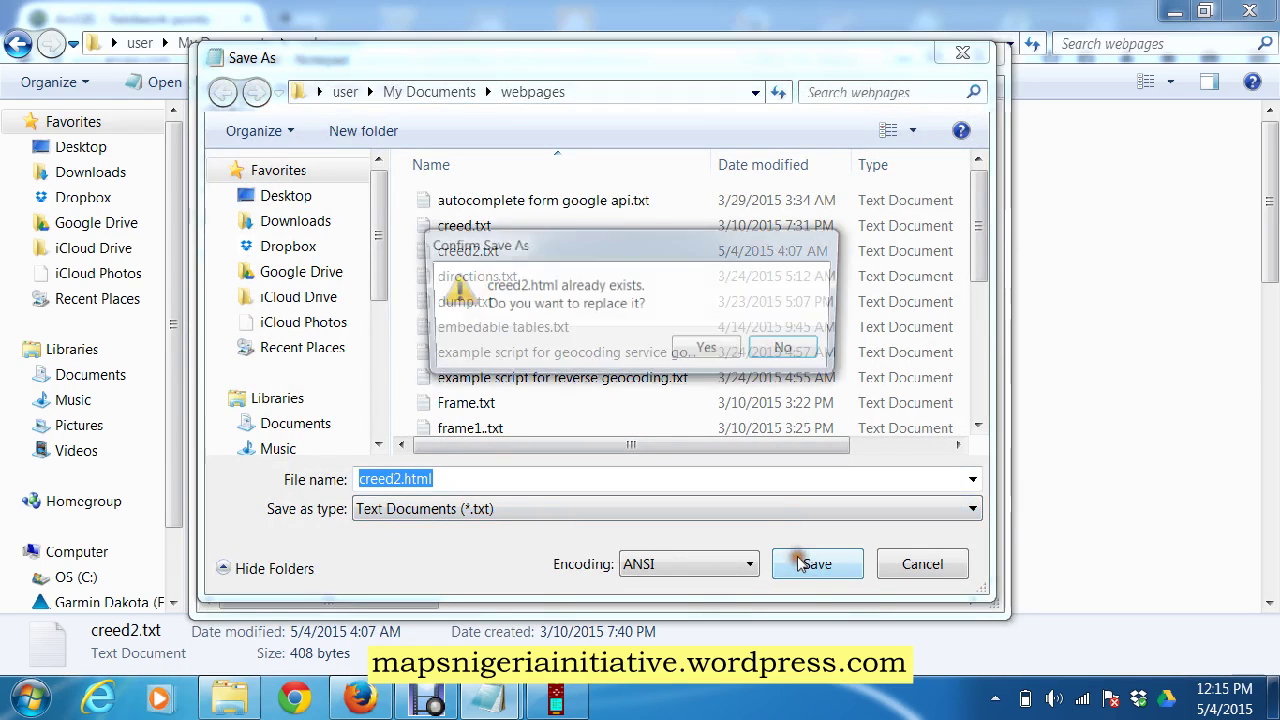
left_click(690, 349)
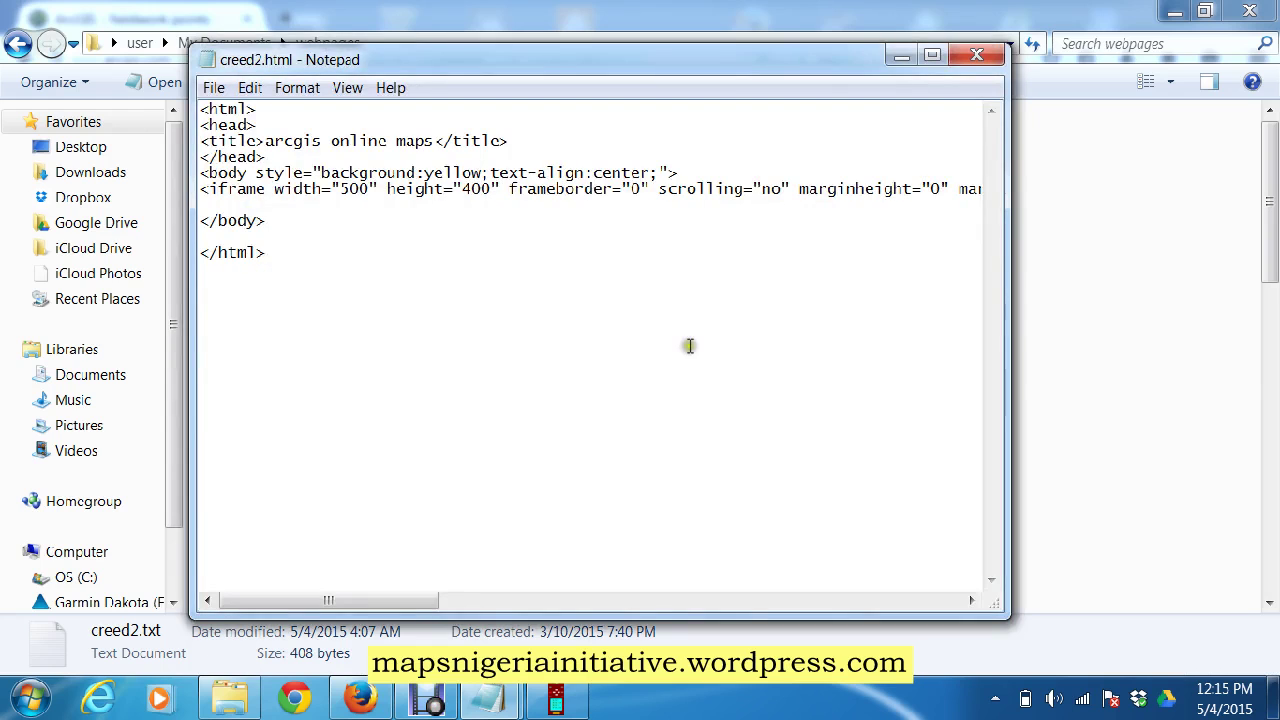
Open creed2.html from the webpages folder and bring its page in Firefox into view, with the other windows minimized.
left_click(898, 56)
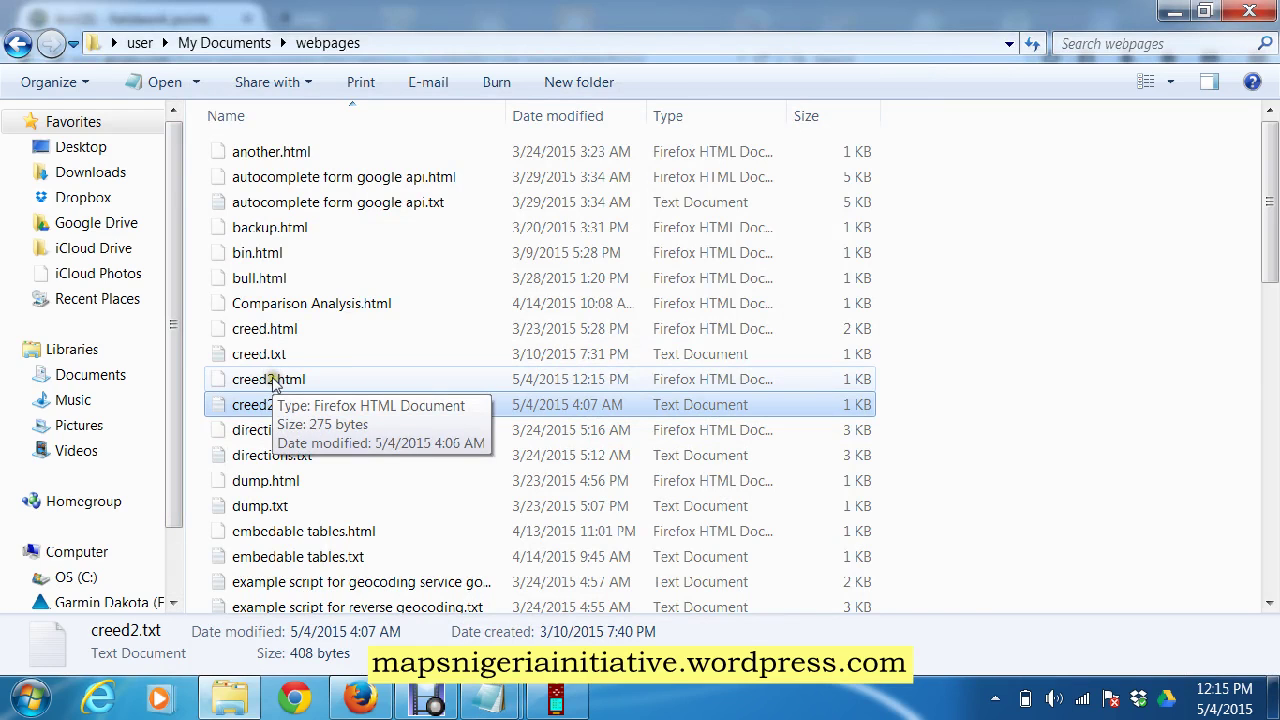
left_click(287, 383)
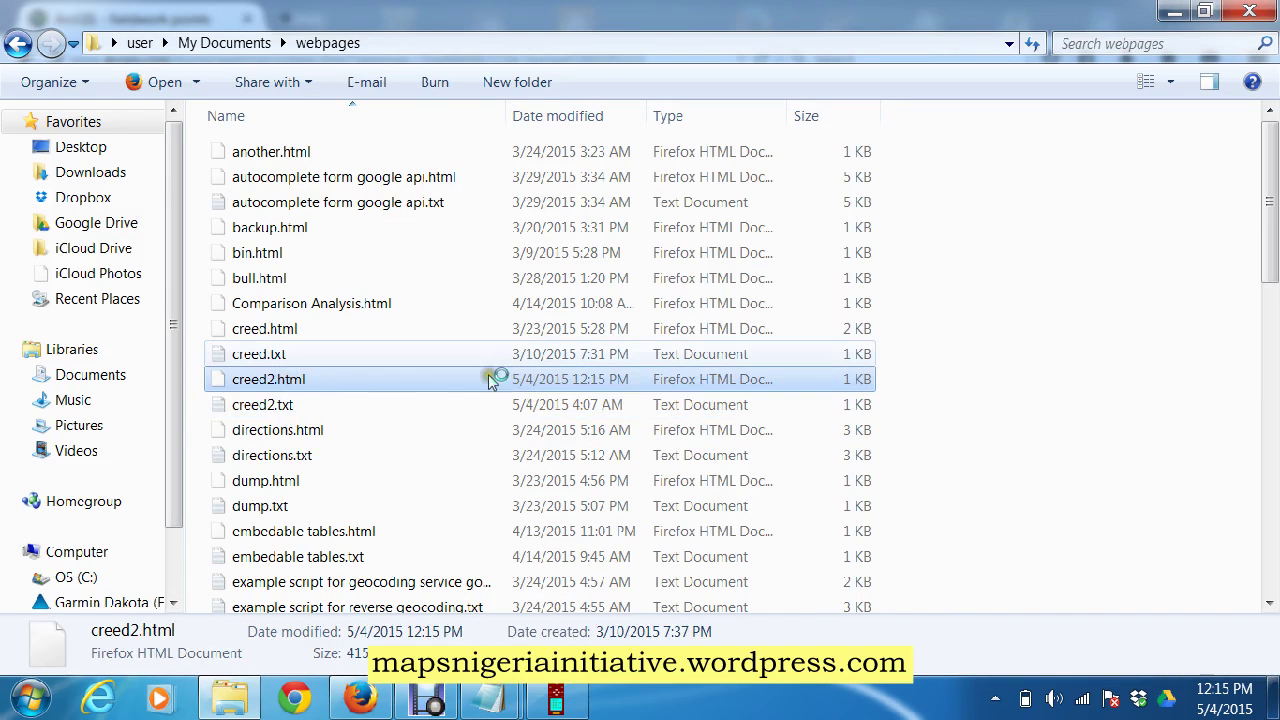
left_click(1183, 12)
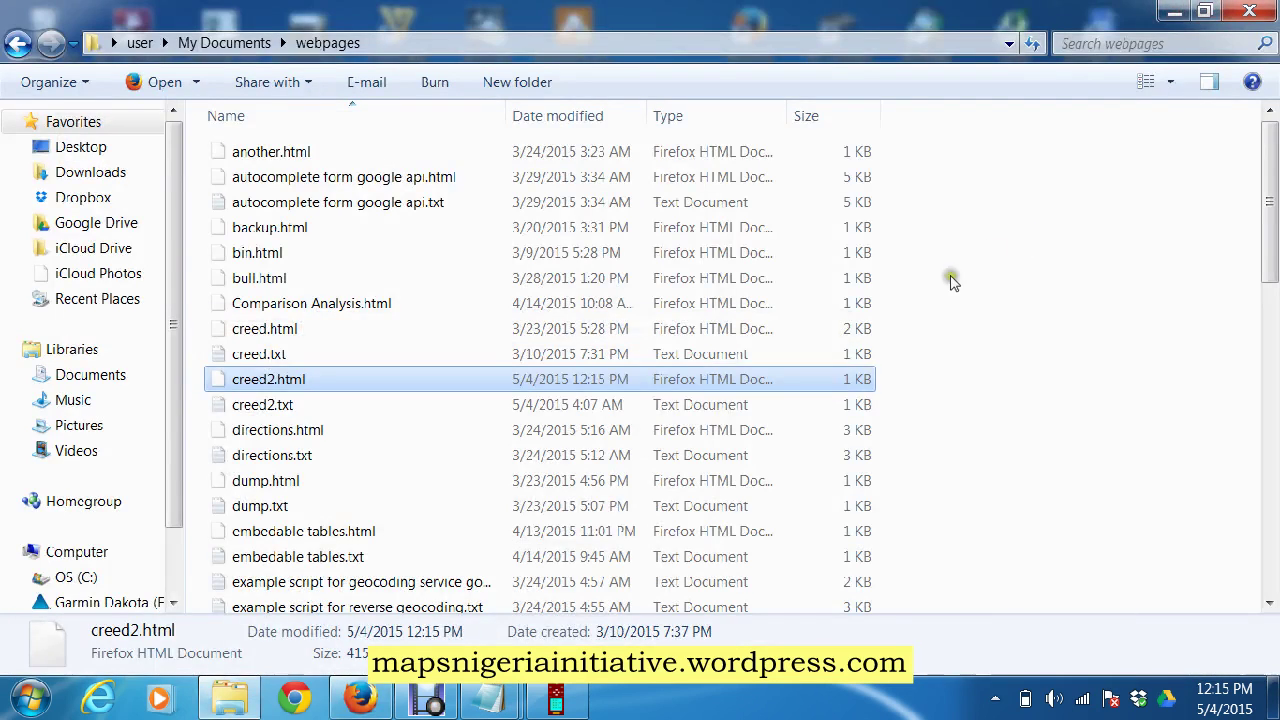
left_click(1174, 11)
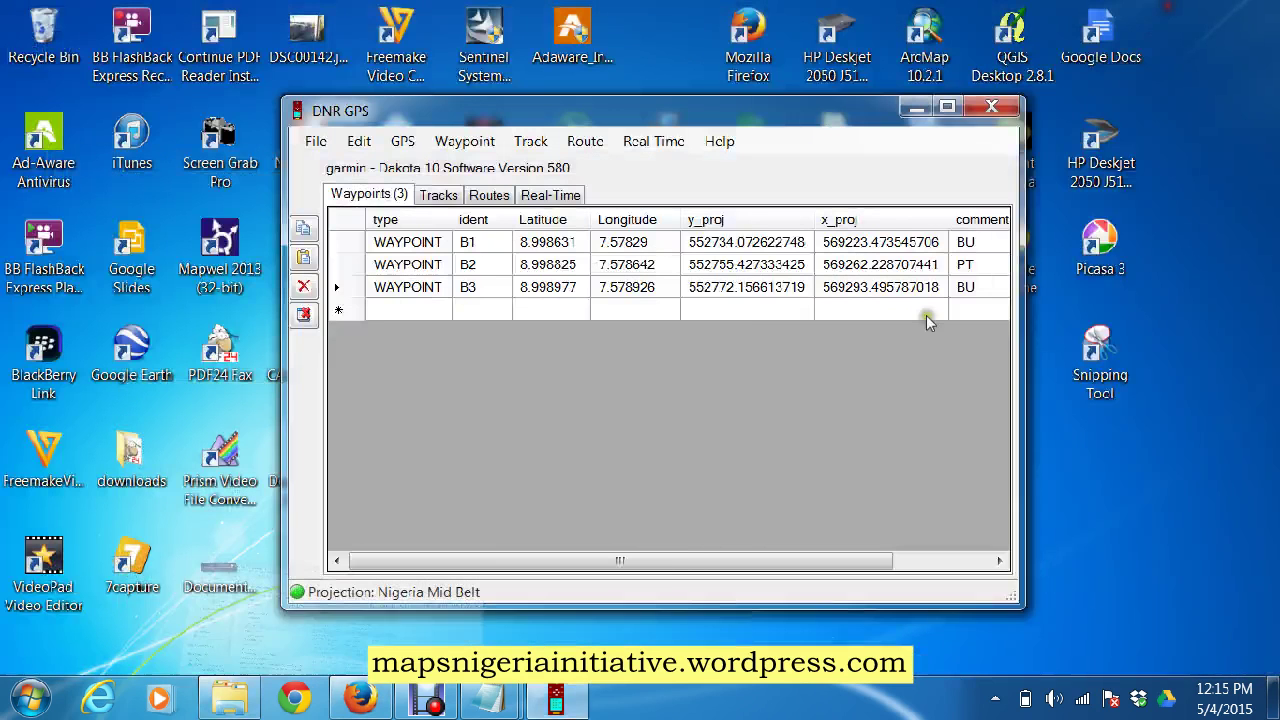
left_click(360, 698)
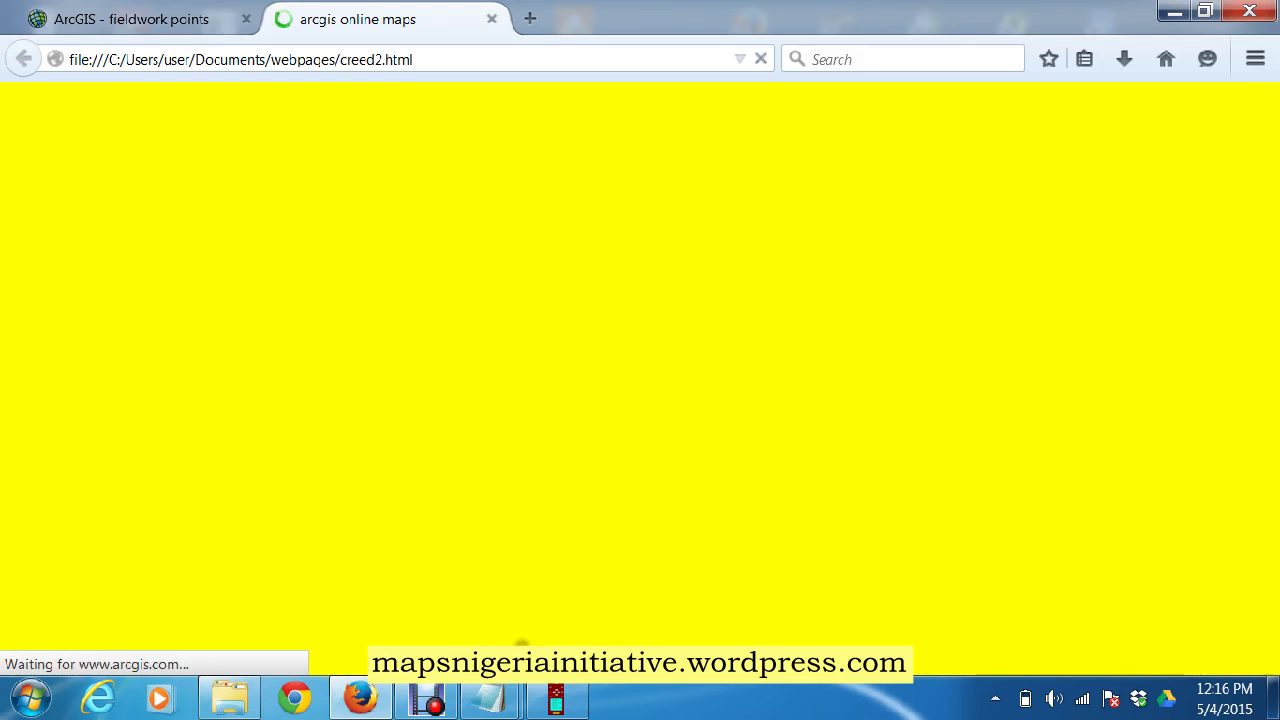
left_click(556, 698)
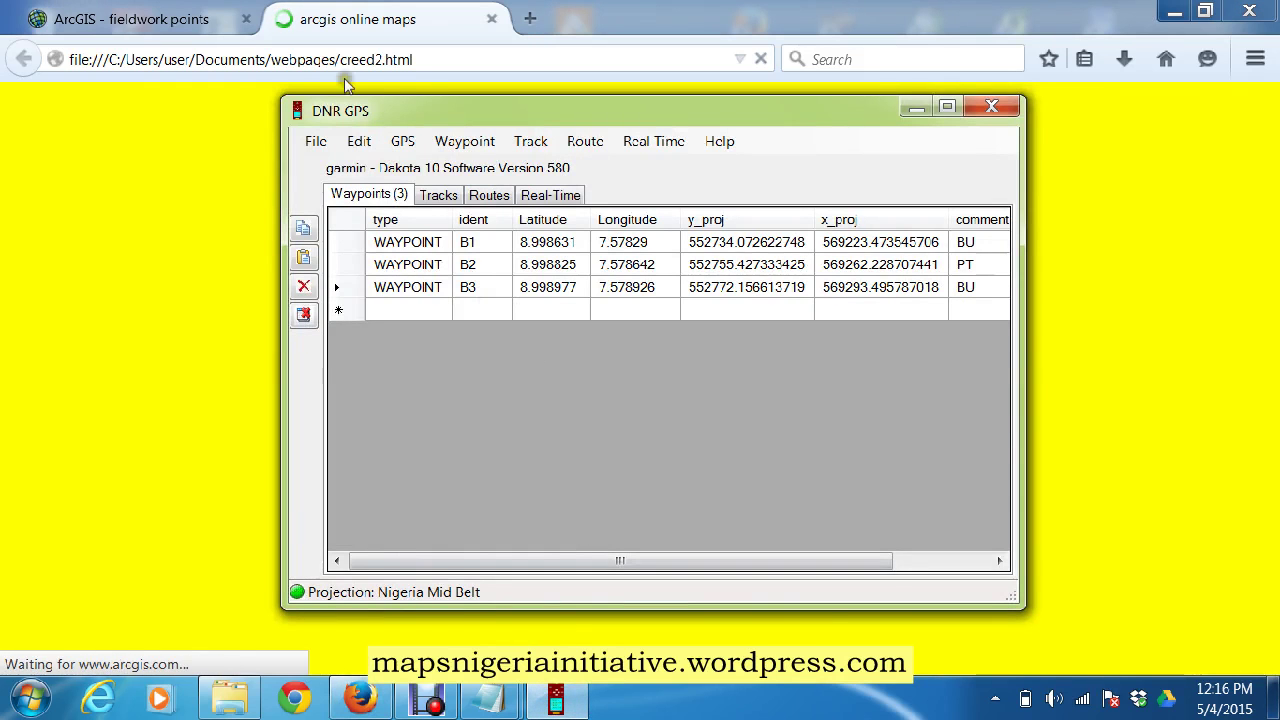
left_click(911, 105)
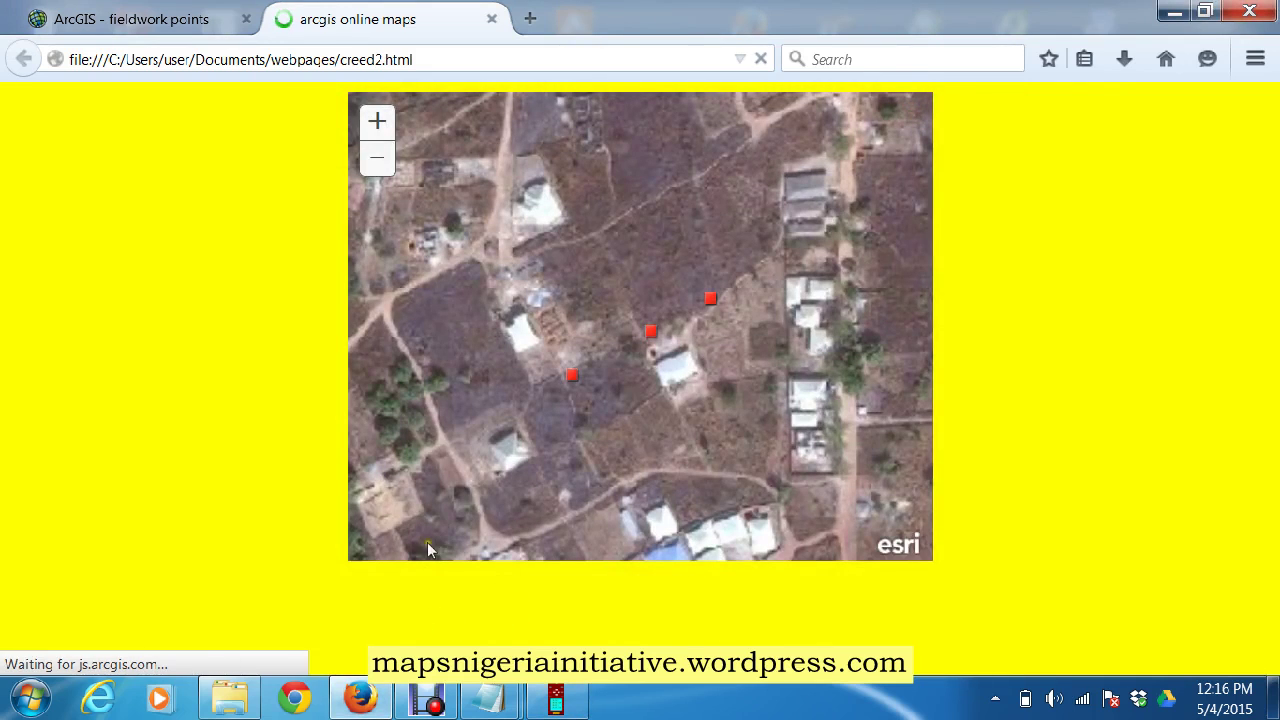
Inspect the parcel details and building photo of the middle point on the embedded map, and close its pop-up.
left_click(650, 335)
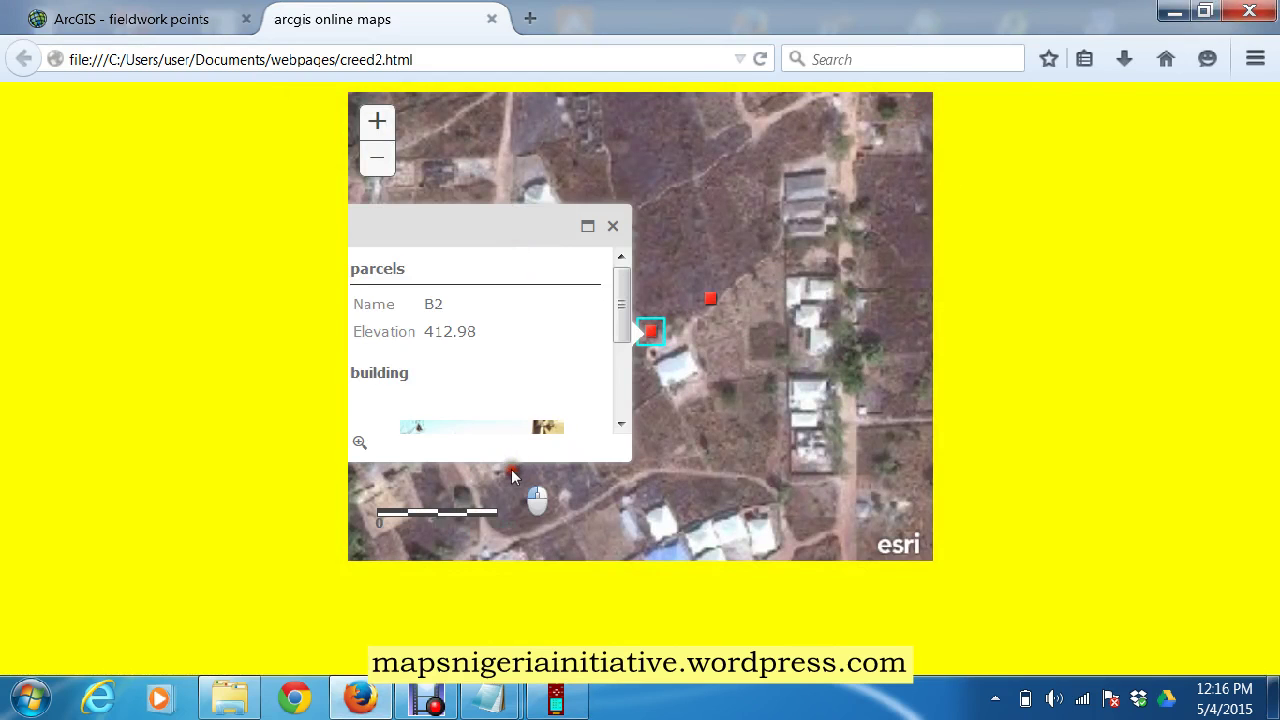
left_click_drag(514, 471, 666, 492)
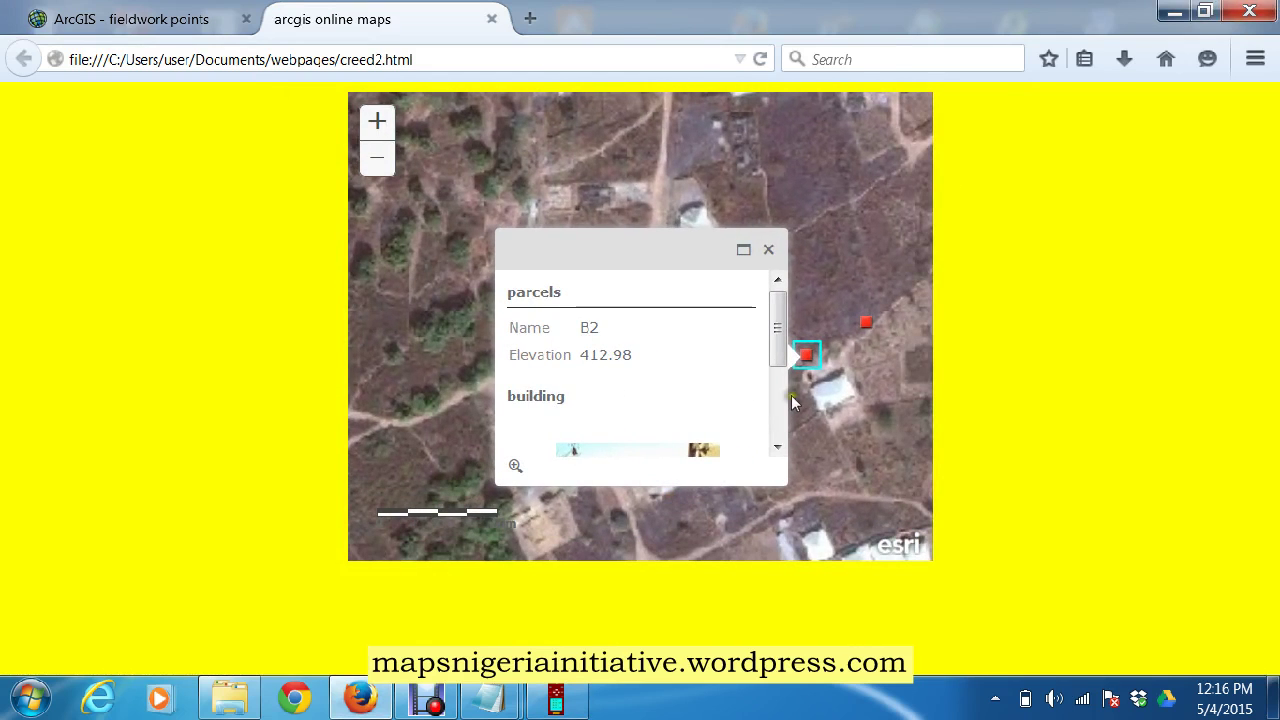
scroll(779, 418, "down", 3)
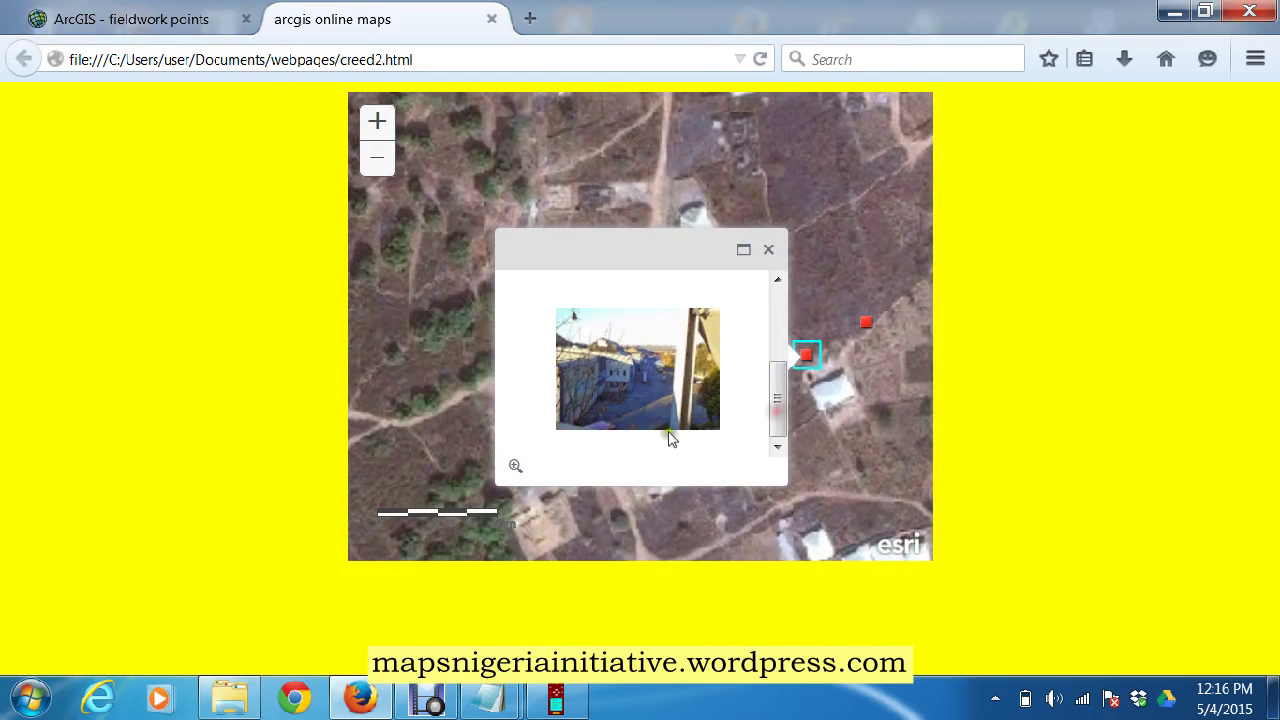
left_click(768, 249)
Check the attributes and building image of point B3 on the embedded map, and close its pop-up.
left_click(865, 325)
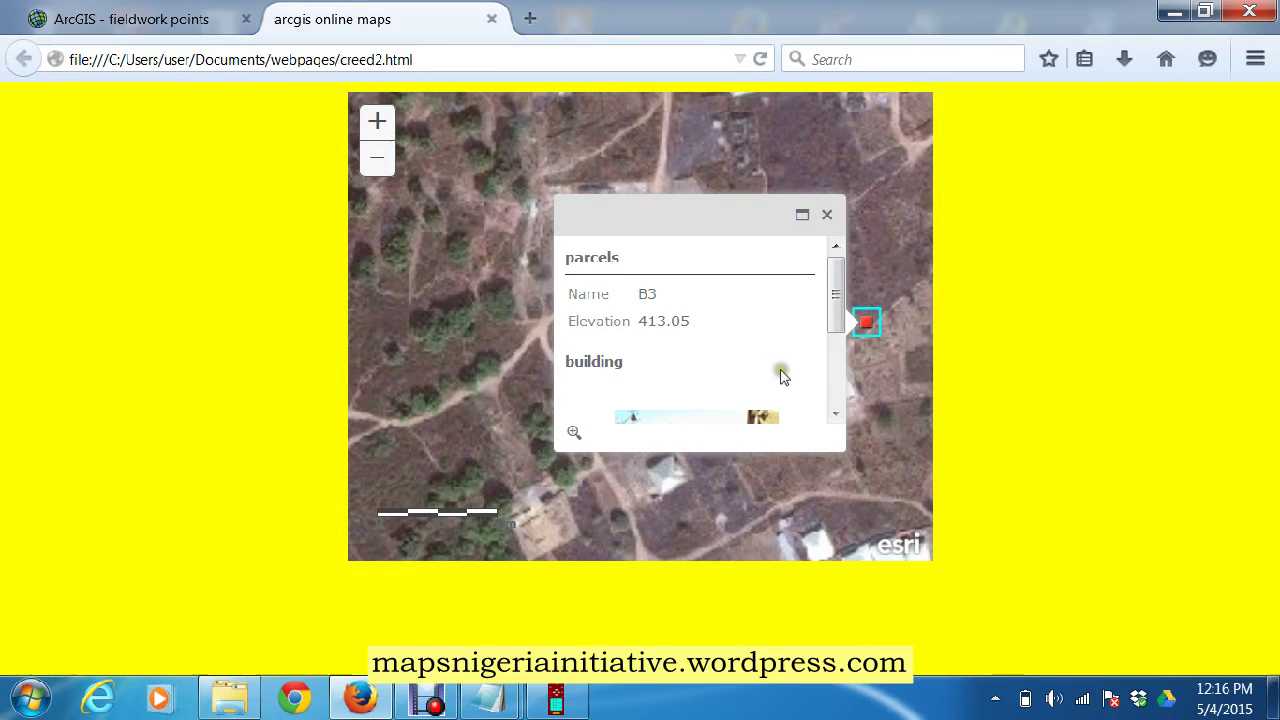
scroll(835, 393, "down", 3)
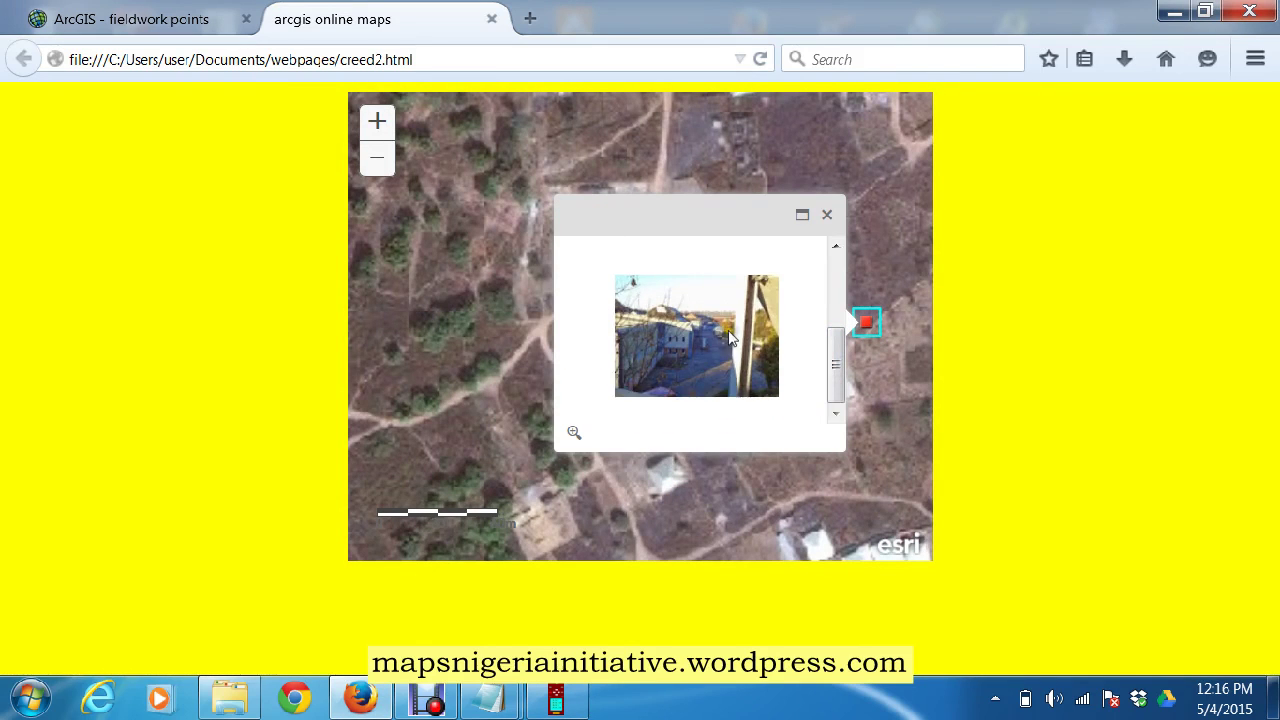
left_click(838, 272)
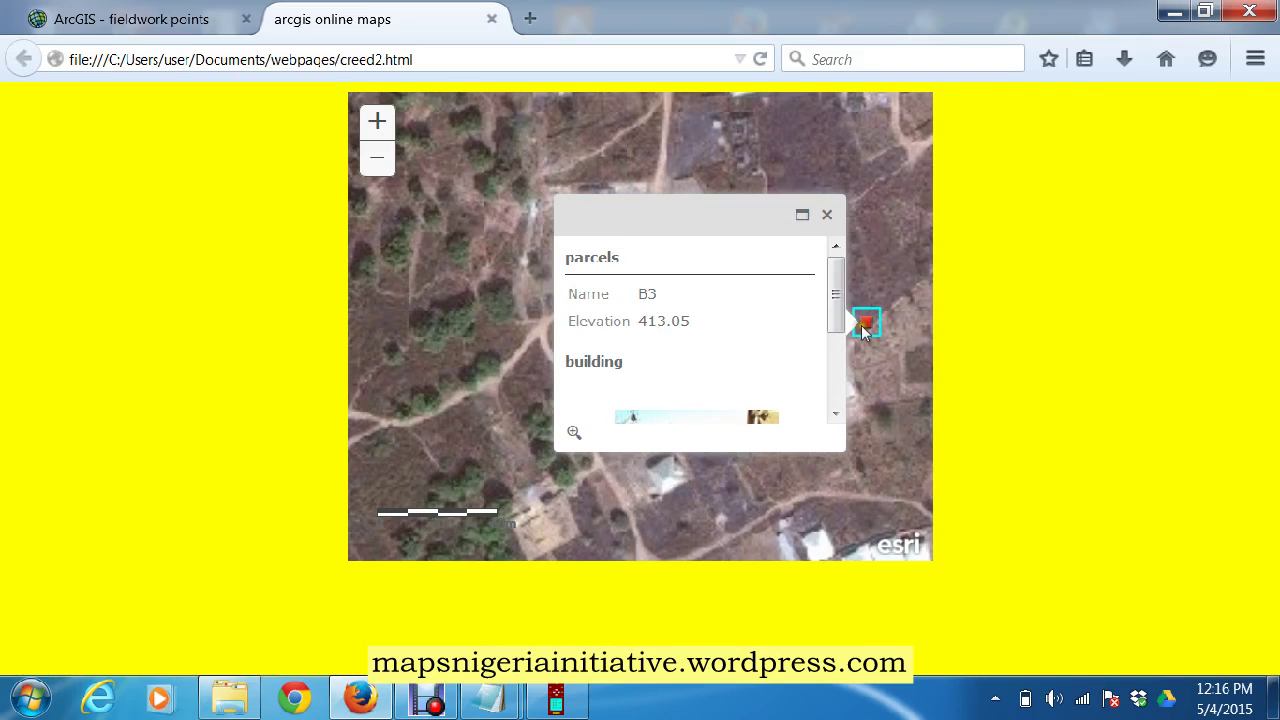
left_click(826, 214)
Review the name, elevation and building photo of point B1 on the embedded map, and close its pop-up.
left_click(727, 400)
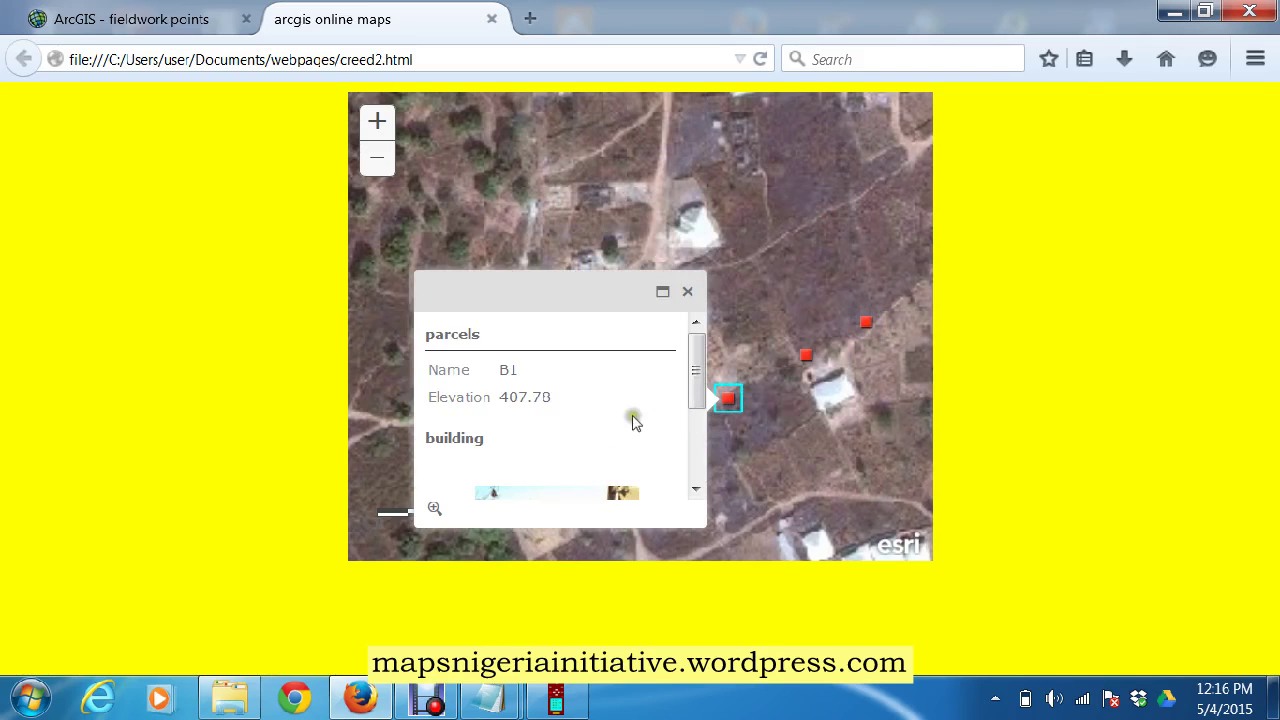
left_click(700, 451)
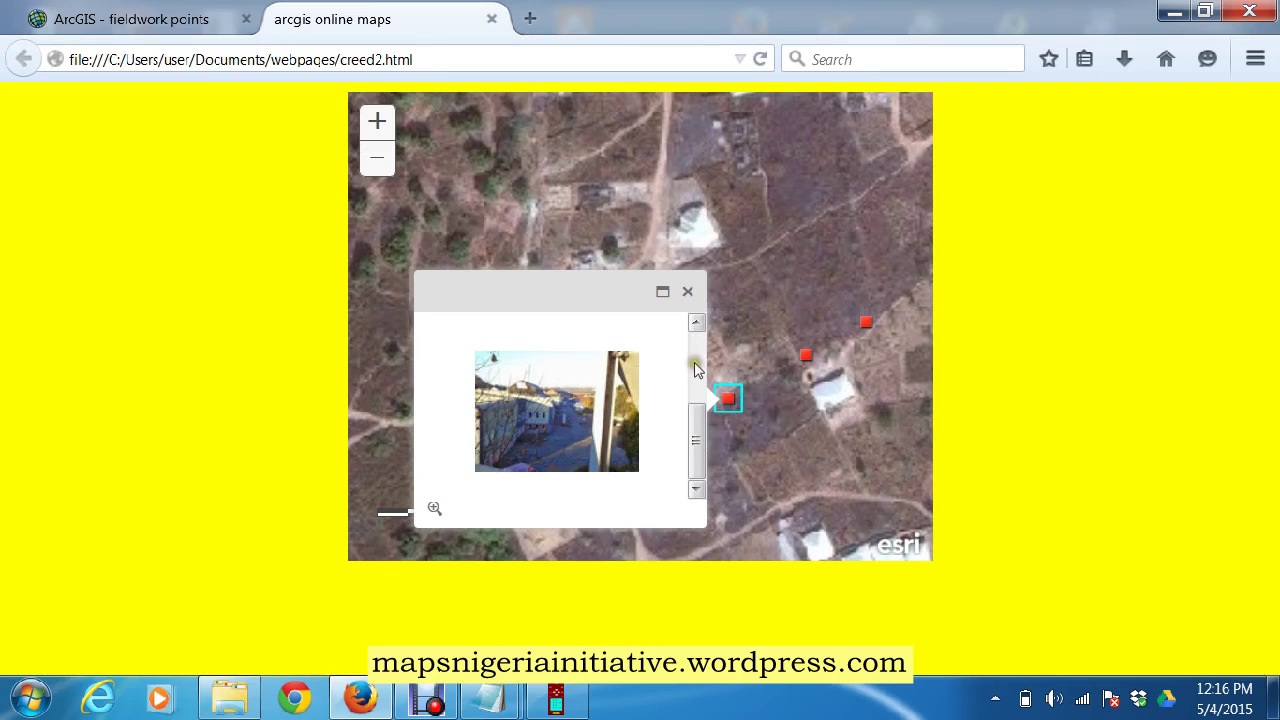
left_click(695, 365)
left_click(700, 451)
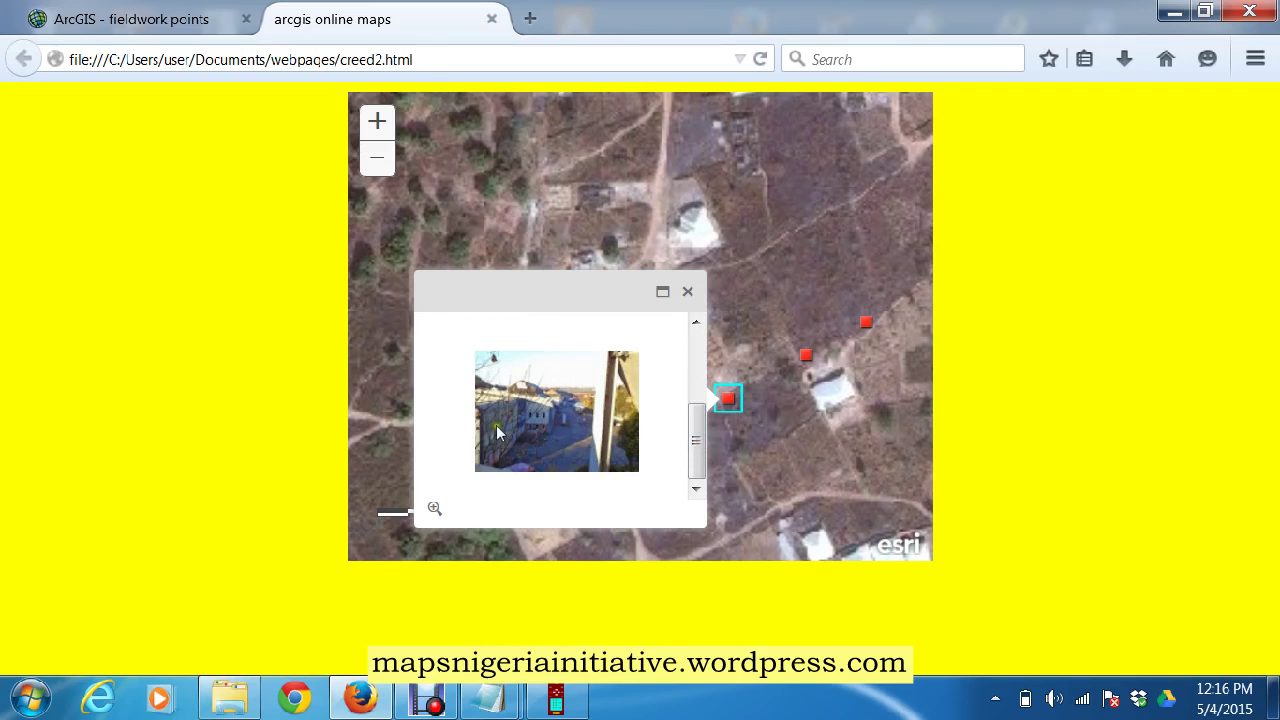
left_click(687, 294)
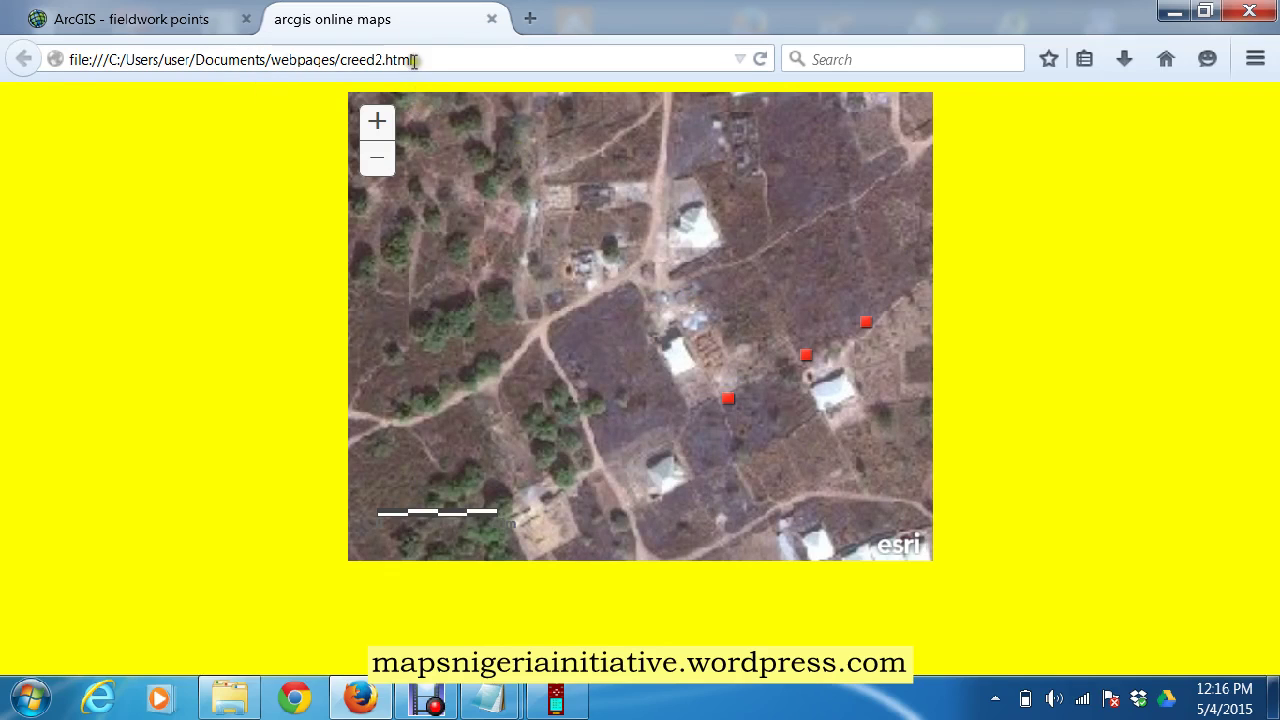
Highlight the page's local file address and pan the embedded map around the three parcel points.
left_click_drag(443, 57, 71, 63)
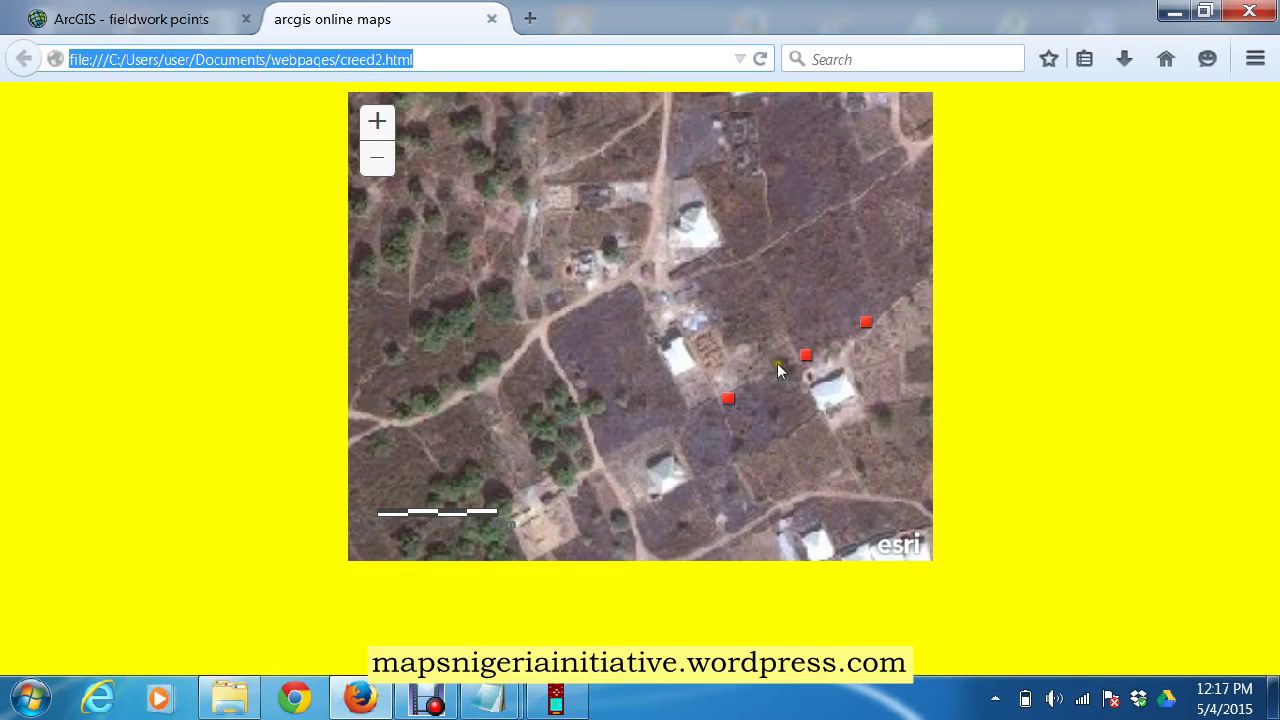
left_click_drag(777, 363, 634, 277)
left_click_drag(699, 315, 700, 395)
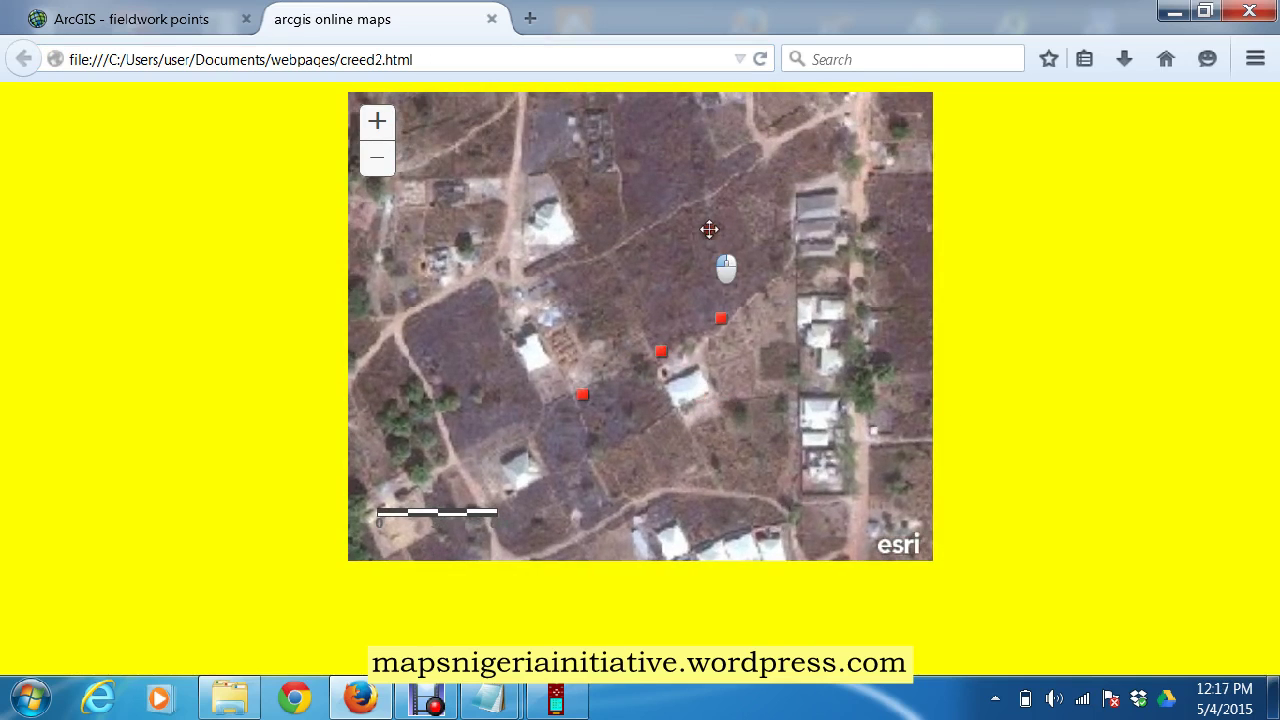
left_click_drag(592, 425, 708, 430)
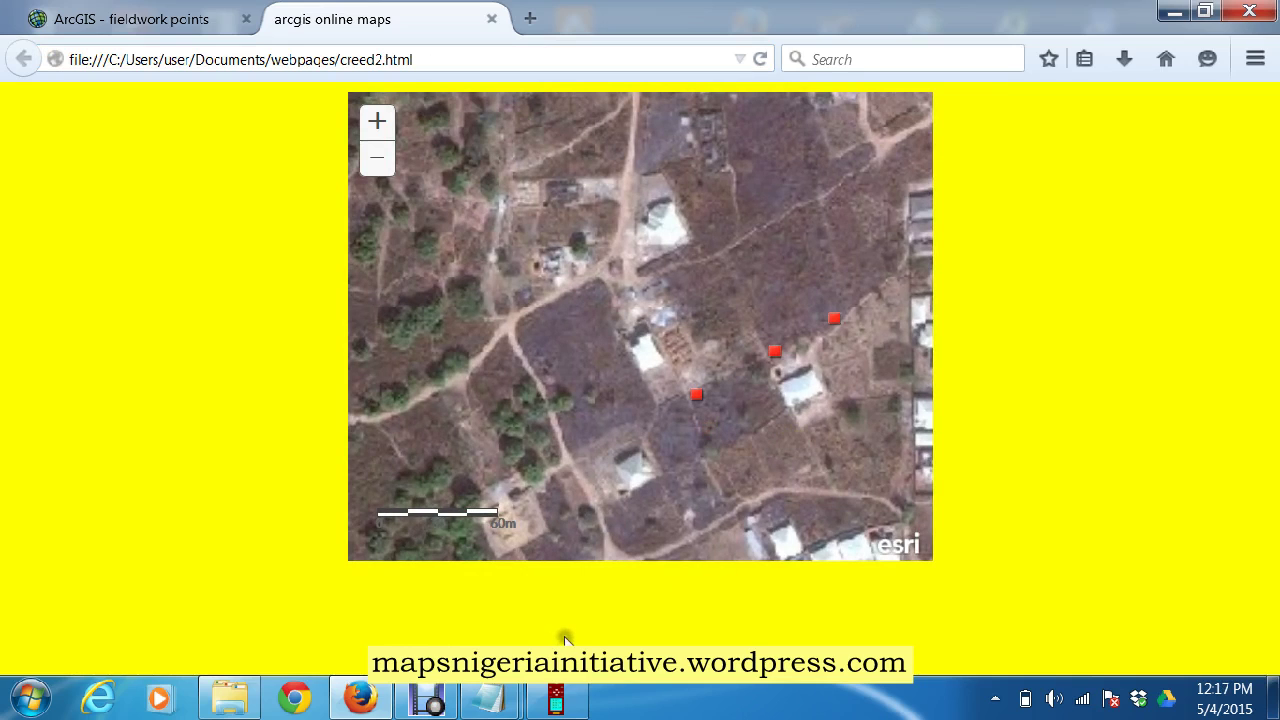
Switch to DNR GPS to show its waypoint table.
left_click(578, 708)
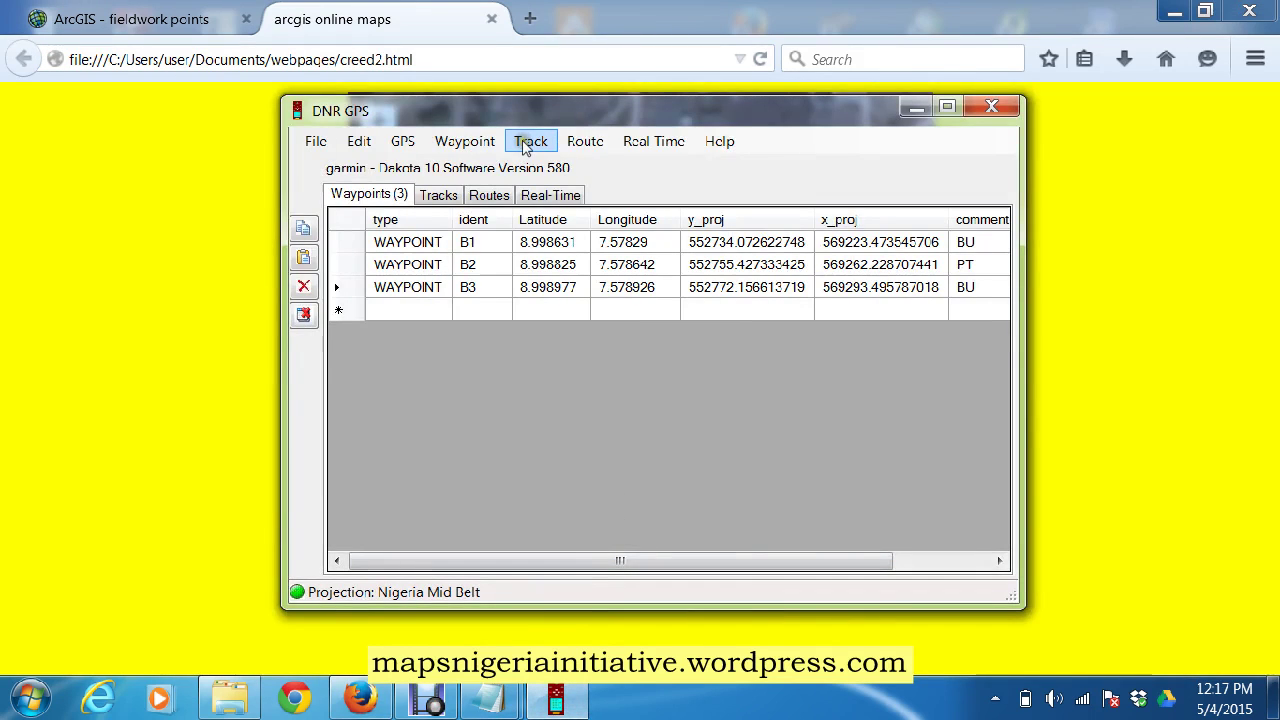
Minimize DNR GPS, return to the ArcGIS fieldwork points map, and open the account's My Content list.
left_click(915, 106)
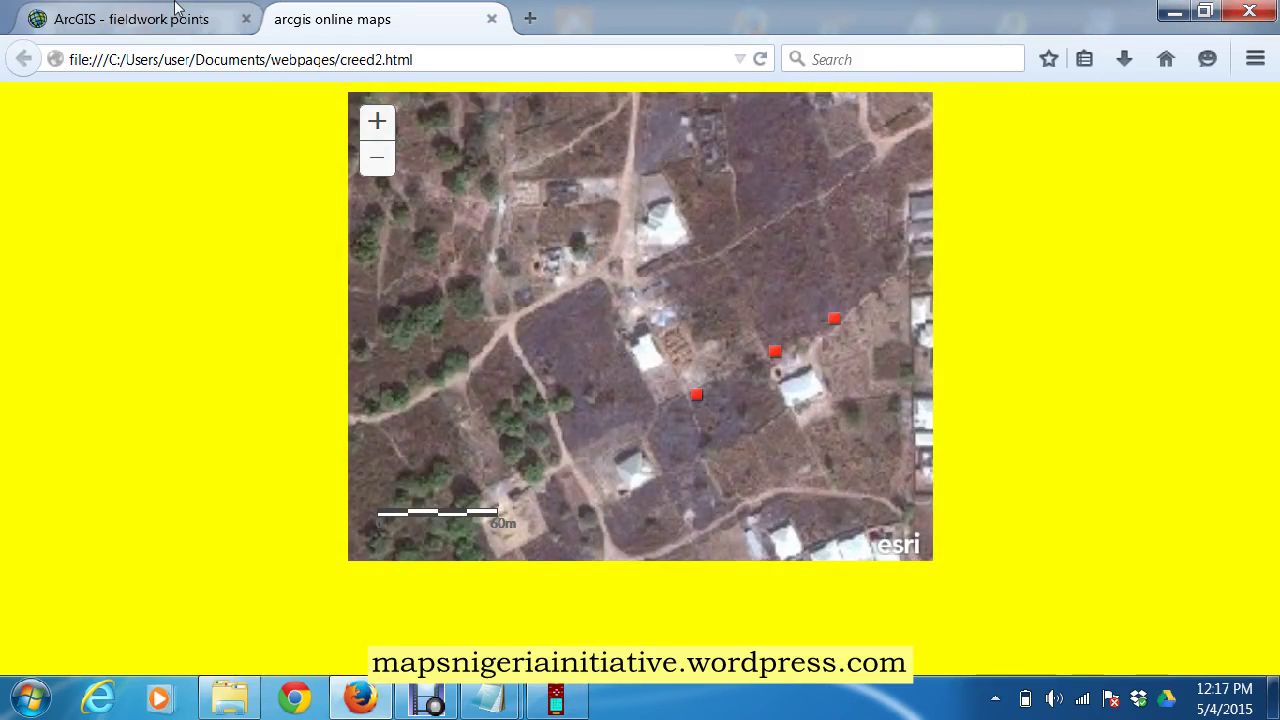
left_click(175, 12)
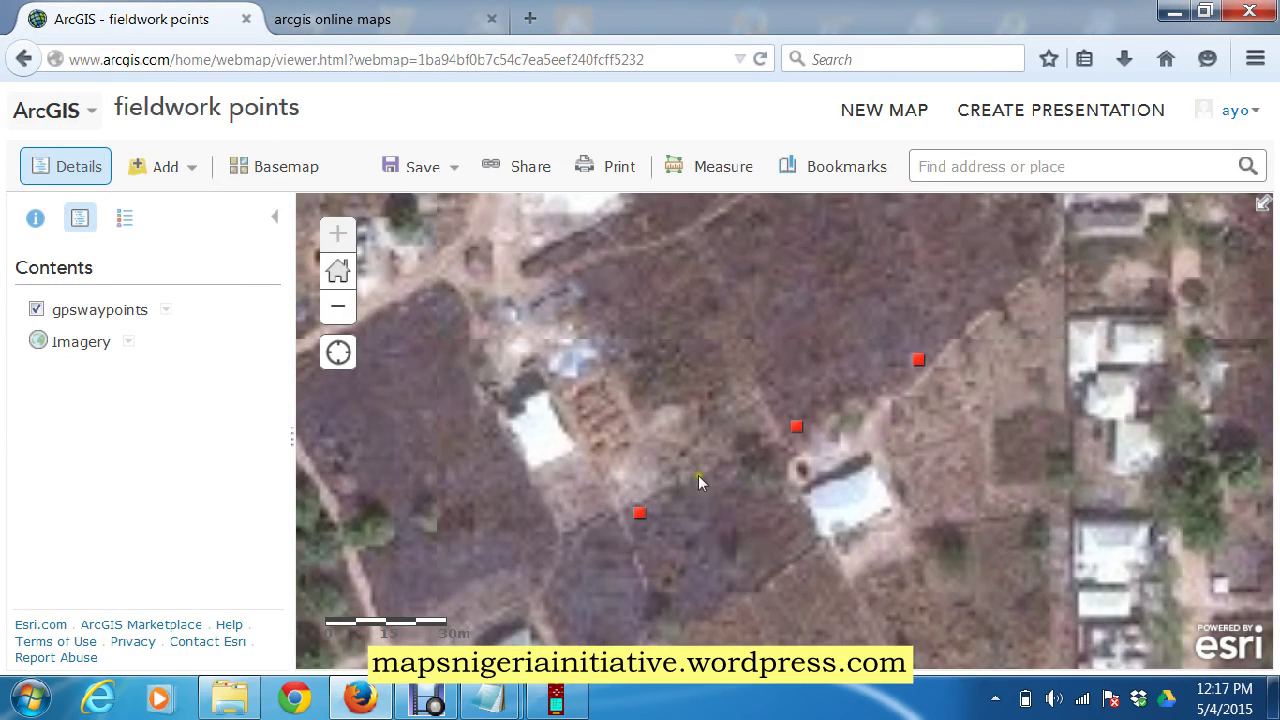
left_click(82, 110)
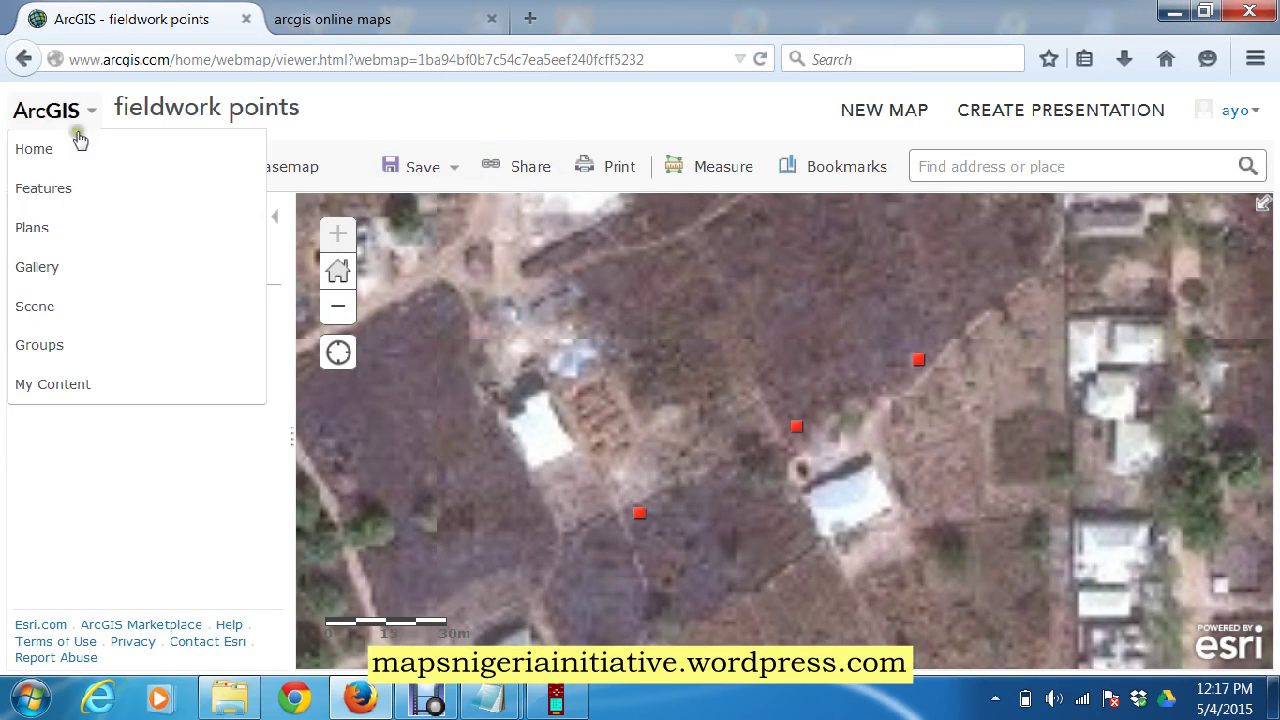
left_click(52, 384)
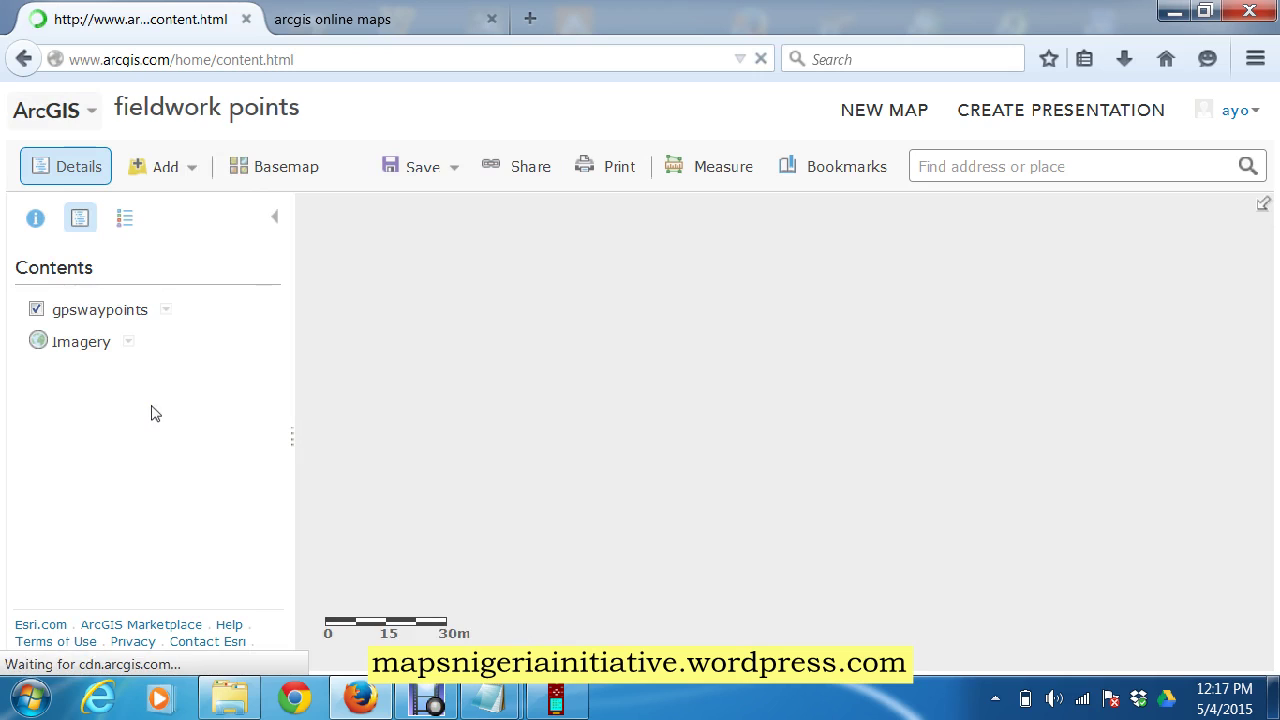
left_click(158, 398)
left_click(233, 180)
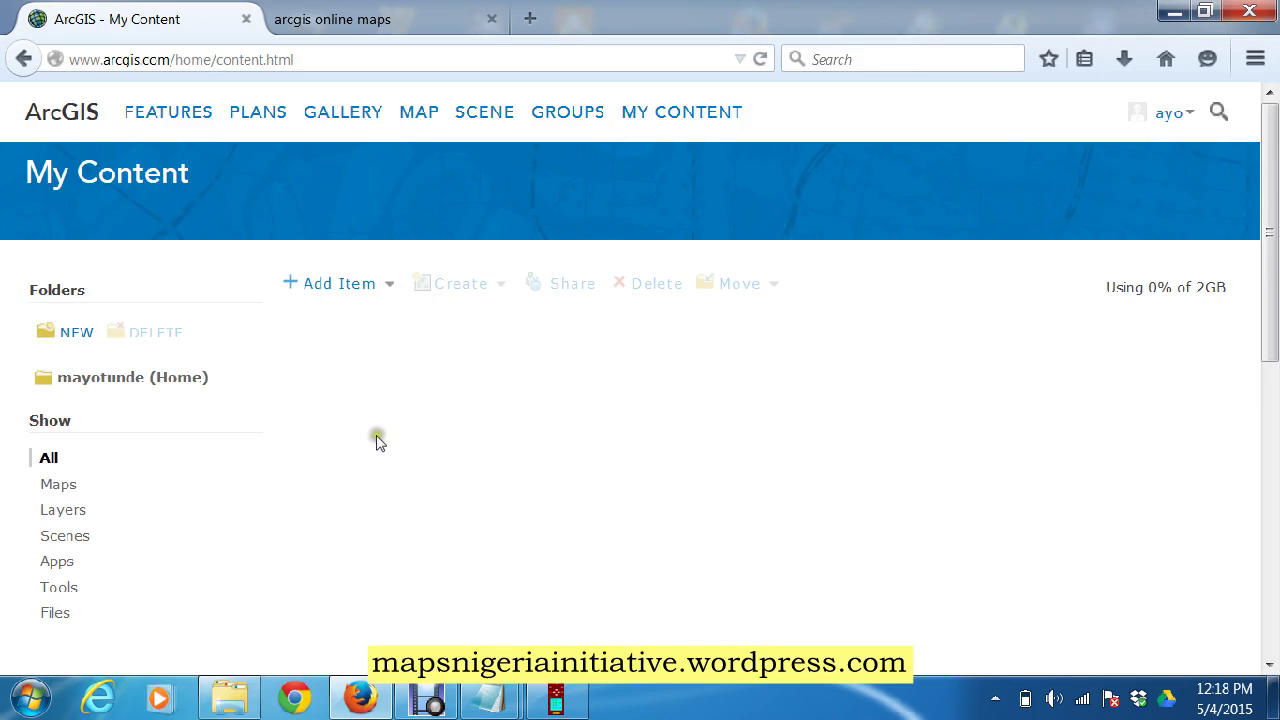
left_click(134, 379)
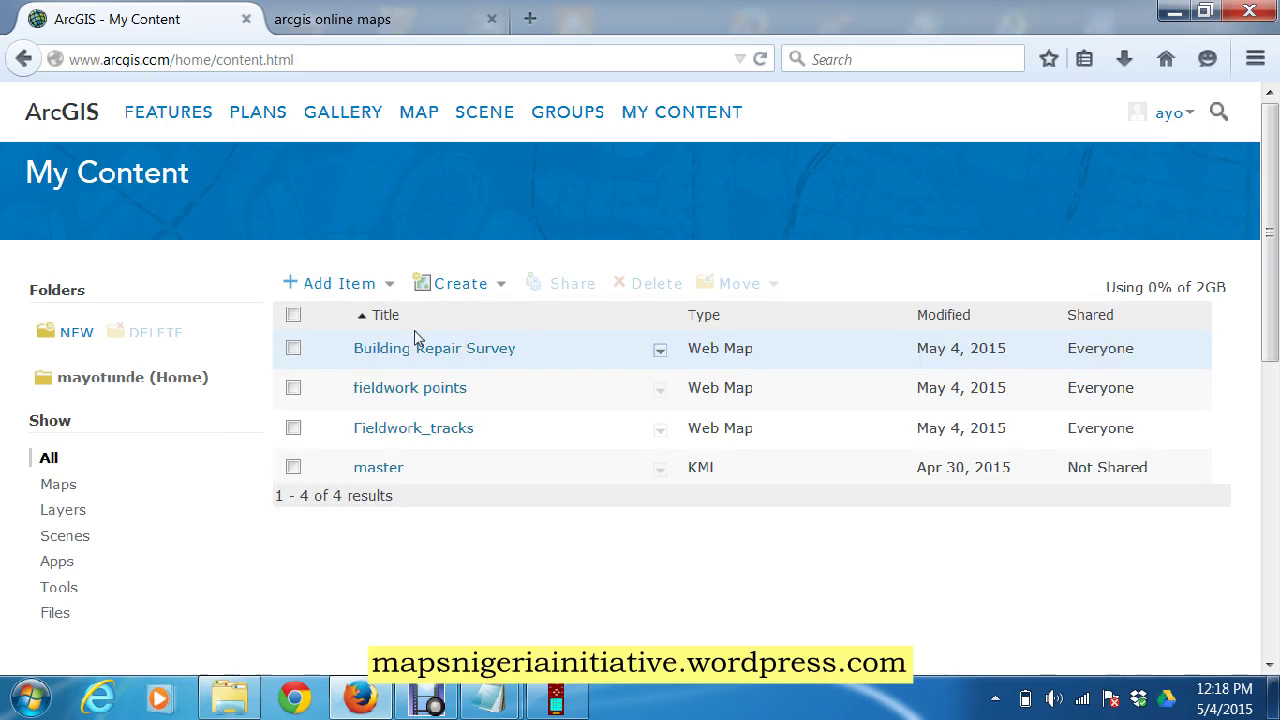
Select the fieldwork points web map in the content list and open the signed-in account's options.
left_click(293, 388)
left_click(659, 390)
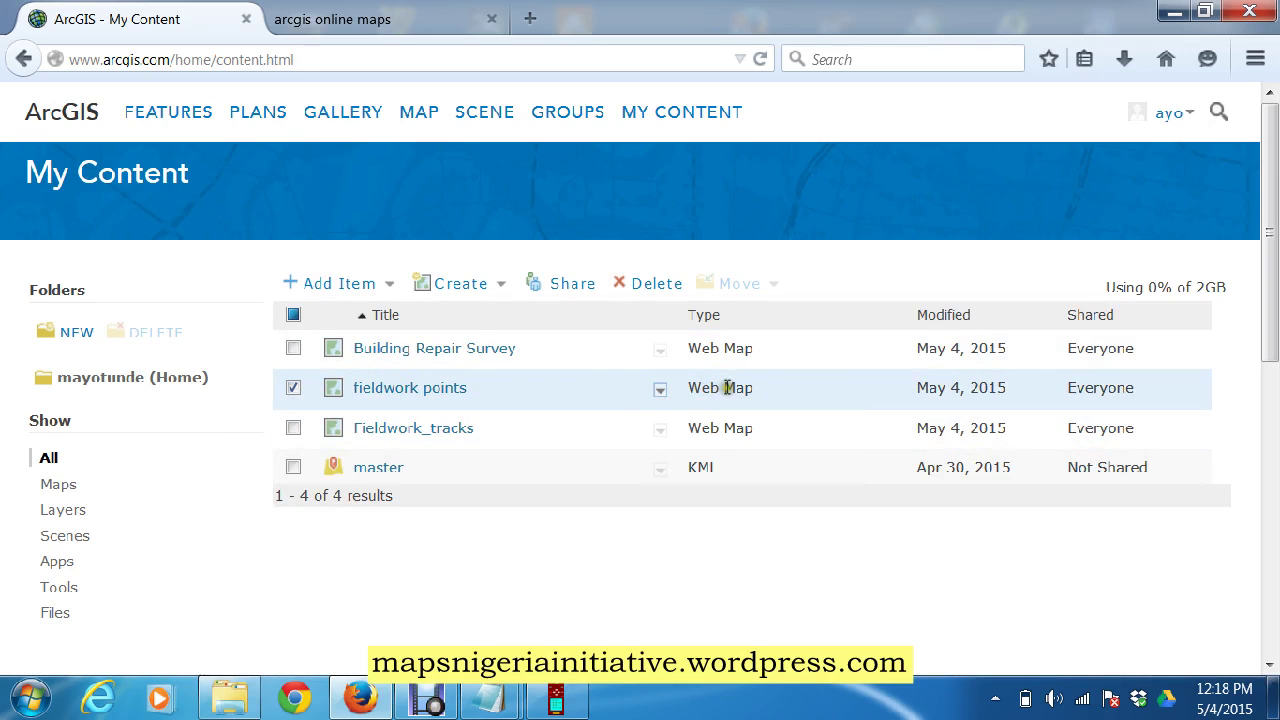
left_click(659, 391)
left_click(1172, 113)
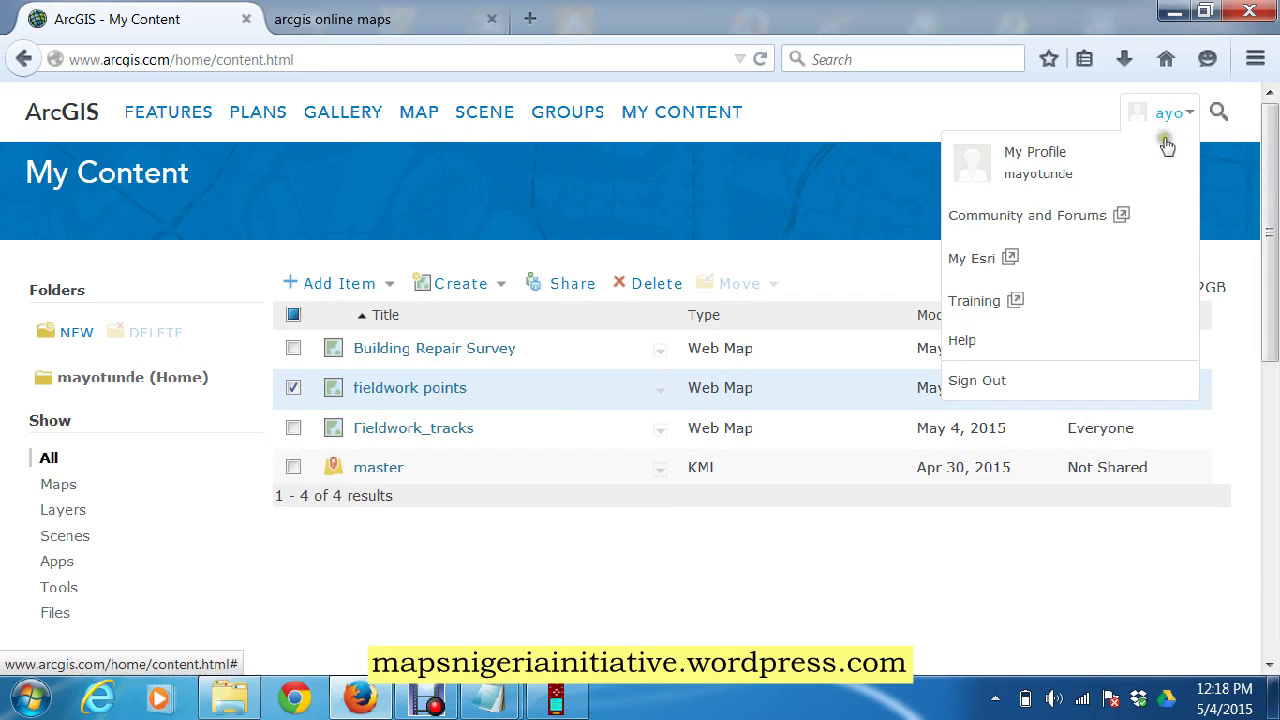